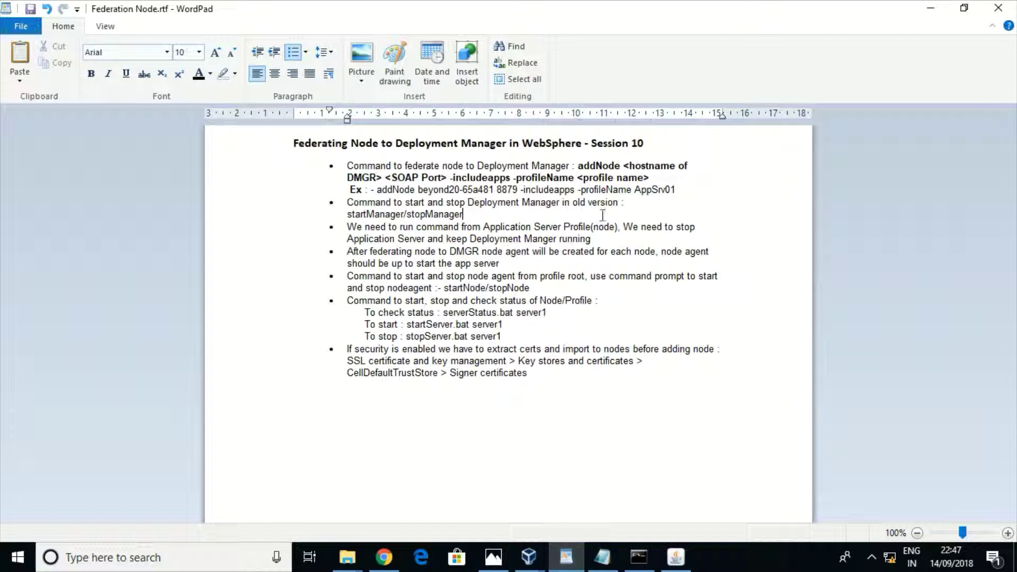
# - Review the addNode command syntax in the notes: DMGR hostname, SOAP port, -includeapps and -profileName
pyautogui.doubleClick(599, 166)
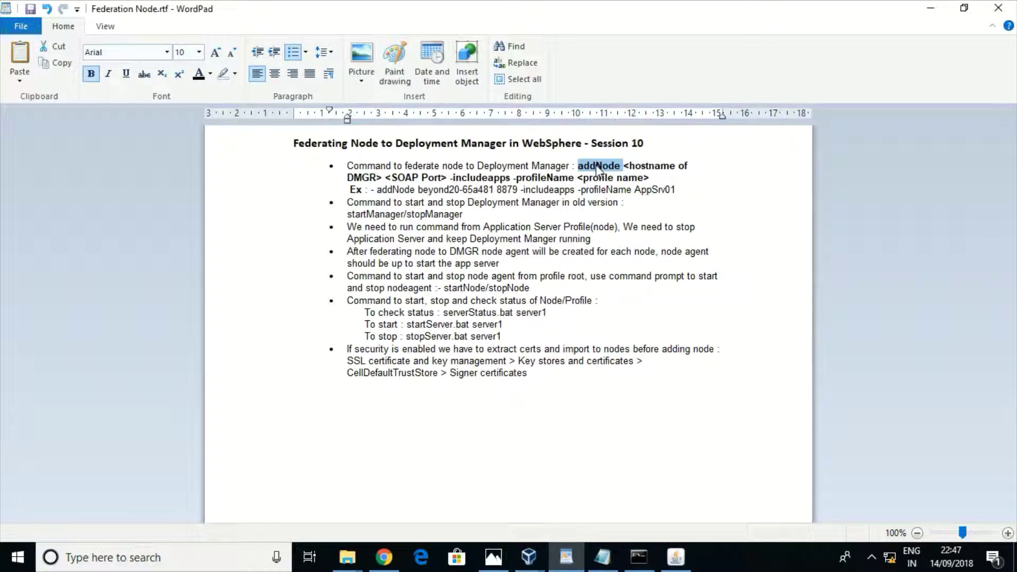
pyautogui.click(651, 178)
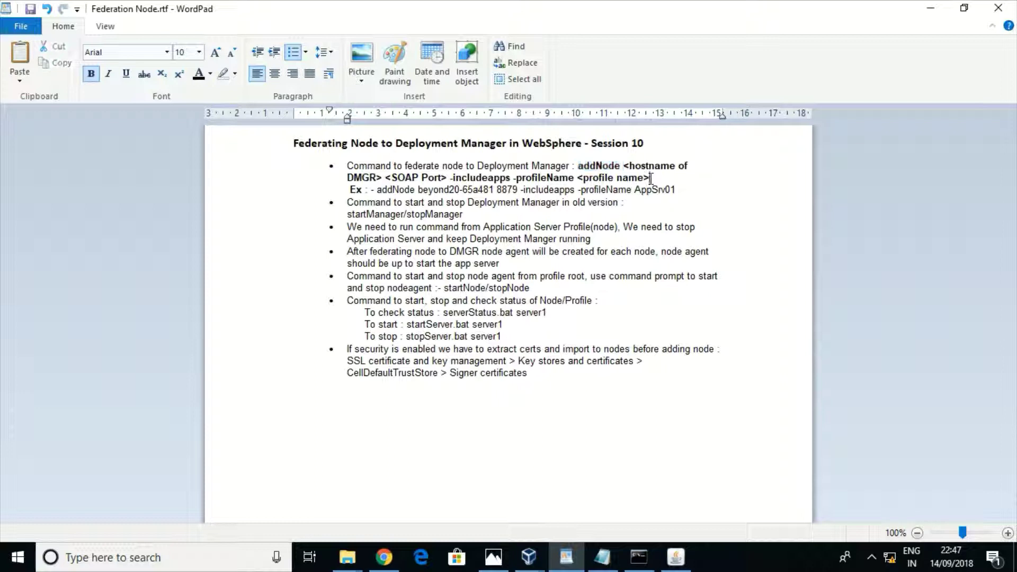
pyautogui.moveTo(650, 178); pyautogui.dragTo(596, 166)
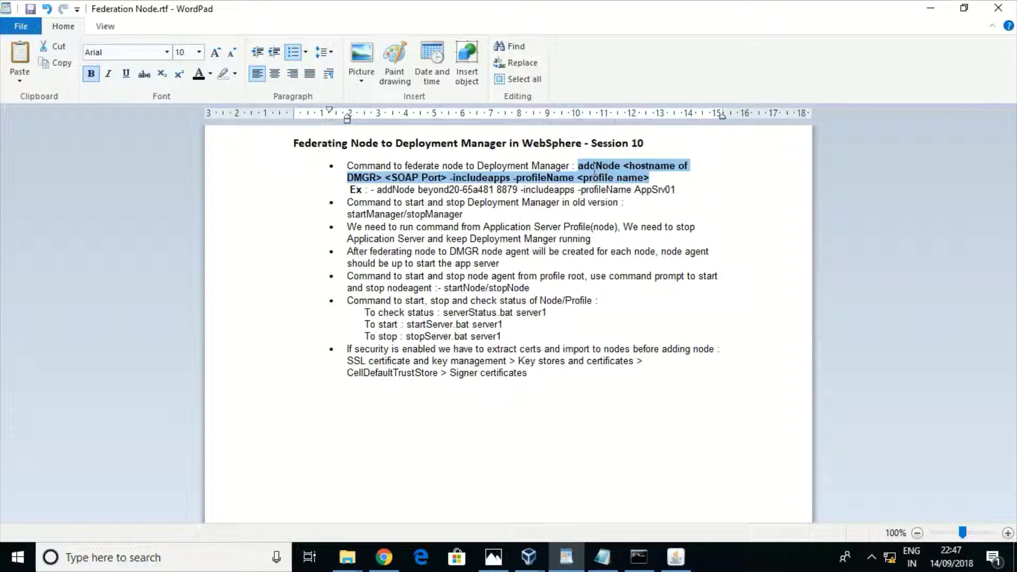
pyautogui.click(643, 178)
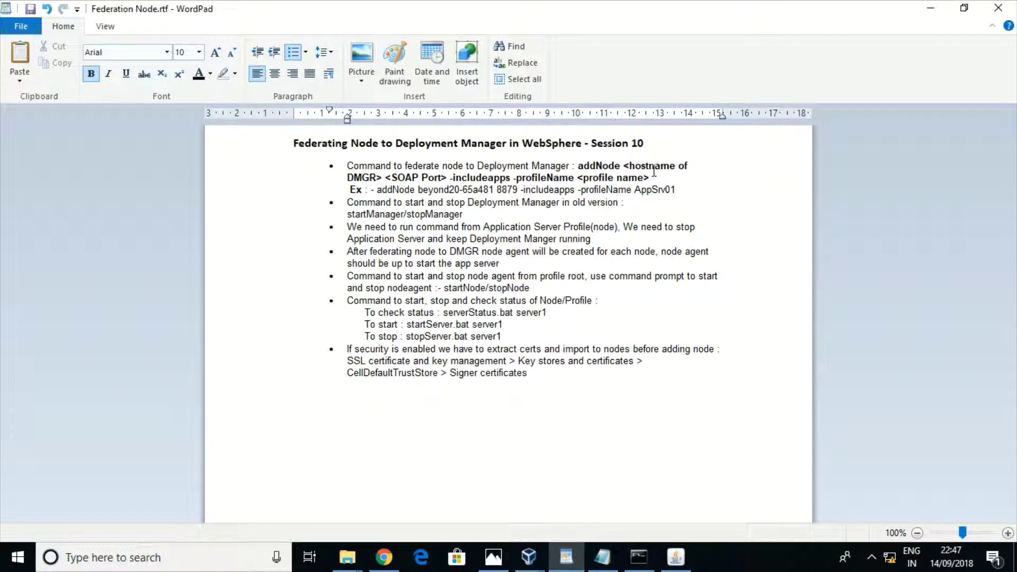
pyautogui.doubleClick(608, 166)
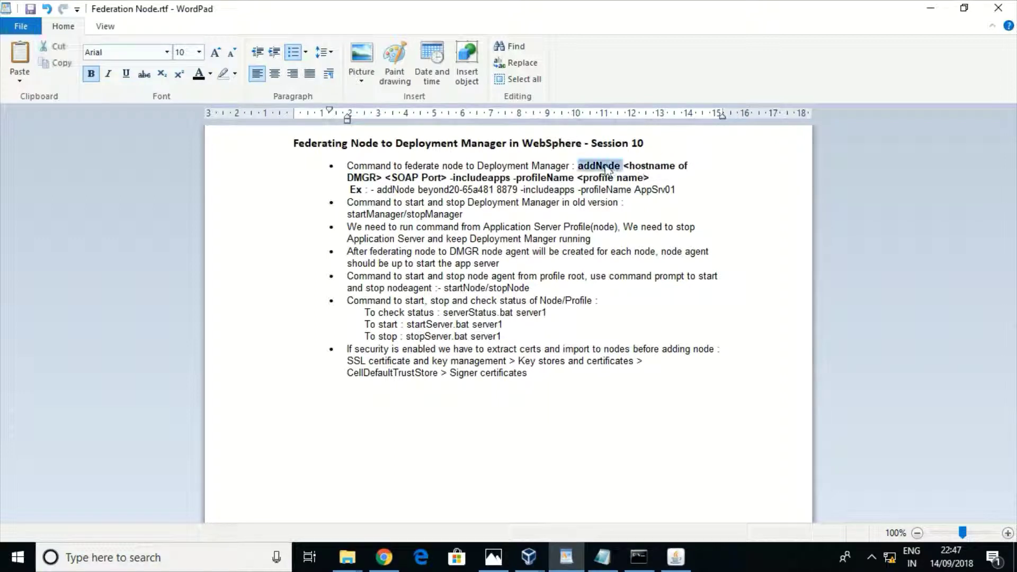
pyautogui.doubleClick(649, 166)
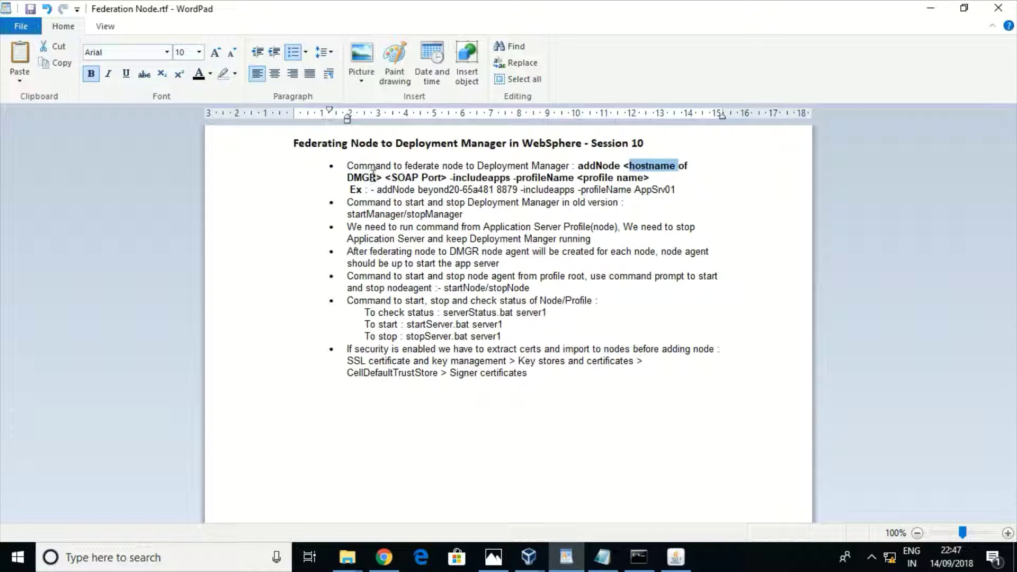
pyautogui.moveTo(347, 177); pyautogui.dragTo(620, 167)
pyautogui.moveTo(442, 178); pyautogui.dragTo(397, 183)
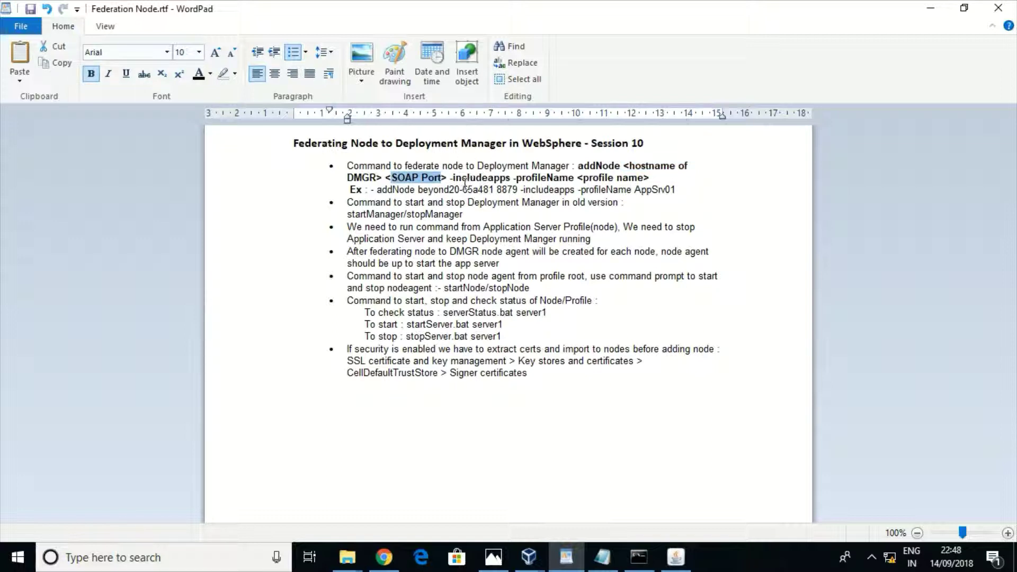
pyautogui.doubleClick(482, 180)
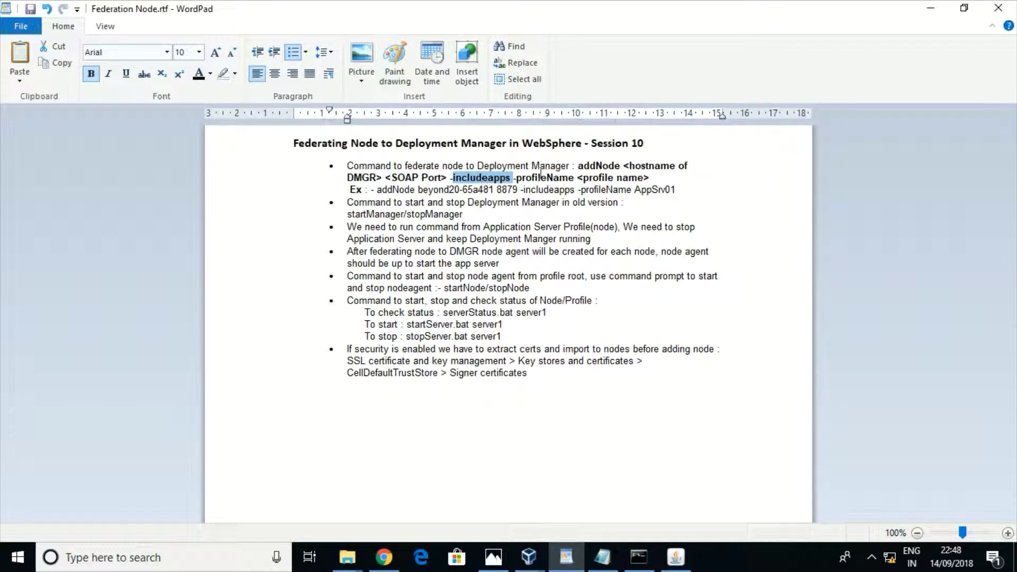
pyautogui.moveTo(650, 180); pyautogui.dragTo(522, 179)
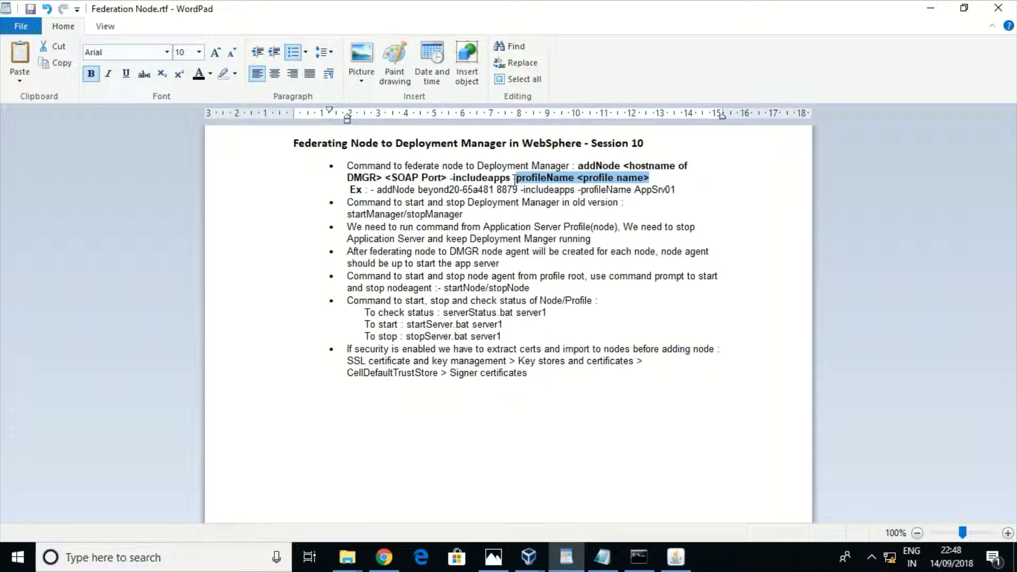
pyautogui.click(662, 183)
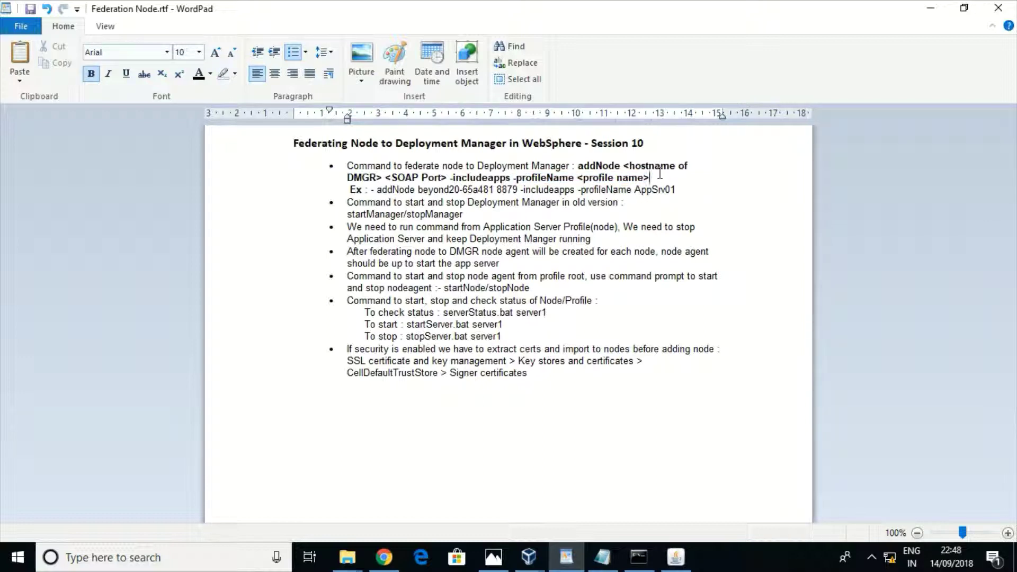
# - Review the notes on Deployment Manager commands, federation prerequisites, the node agent, and the server status, start and stop commands
pyautogui.click(464, 214)
pyautogui.moveTo(464, 215); pyautogui.dragTo(347, 215)
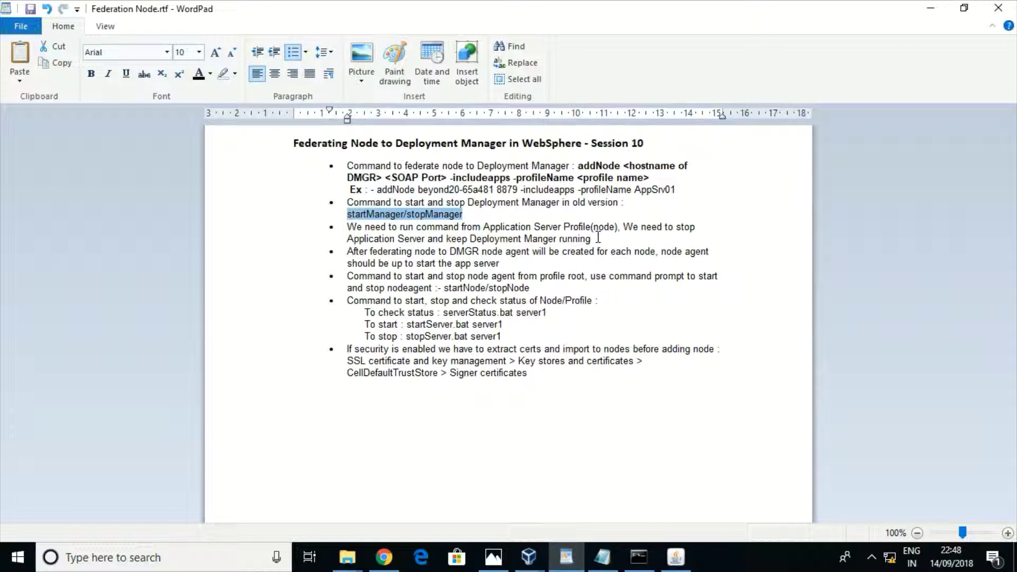
pyautogui.moveTo(598, 236); pyautogui.dragTo(355, 237)
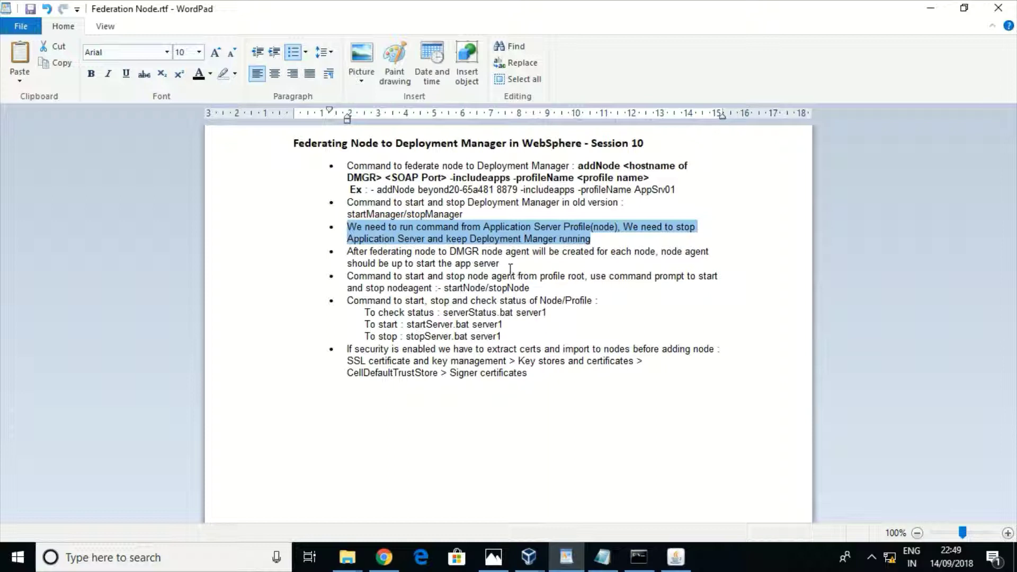
pyautogui.moveTo(503, 265); pyautogui.dragTo(357, 253)
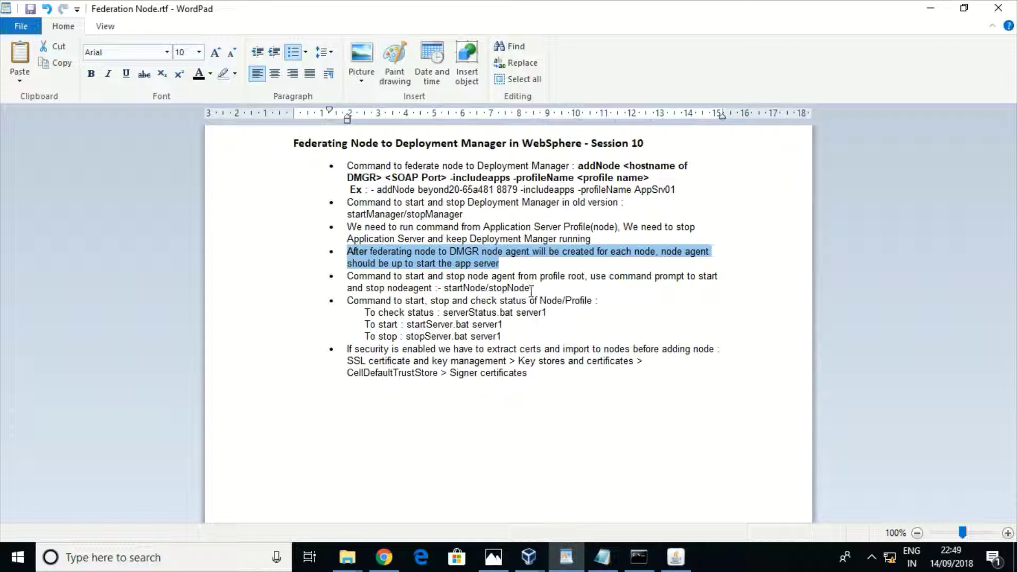
pyautogui.moveTo(529, 287); pyautogui.dragTo(468, 292)
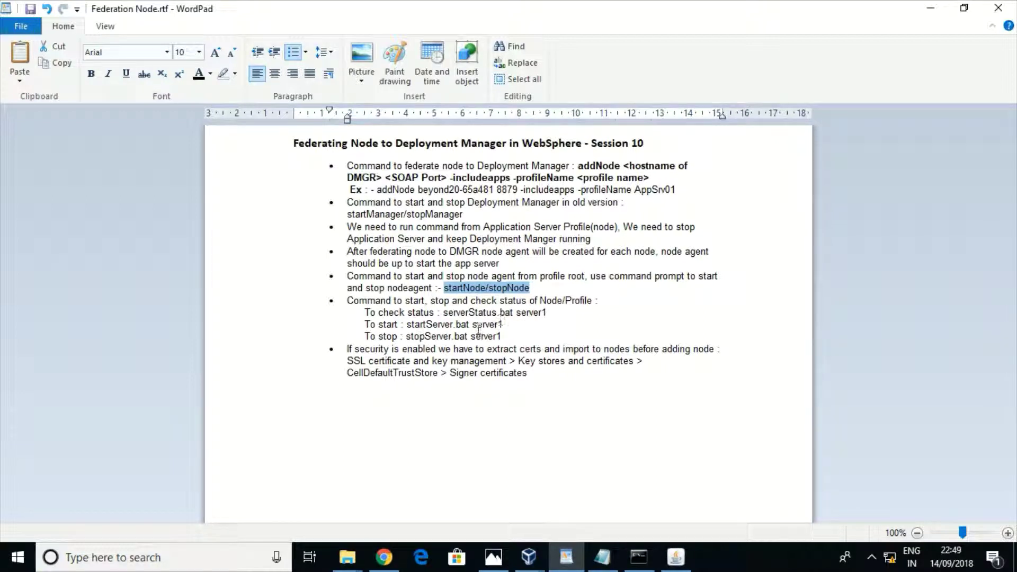
pyautogui.moveTo(507, 332); pyautogui.dragTo(349, 316)
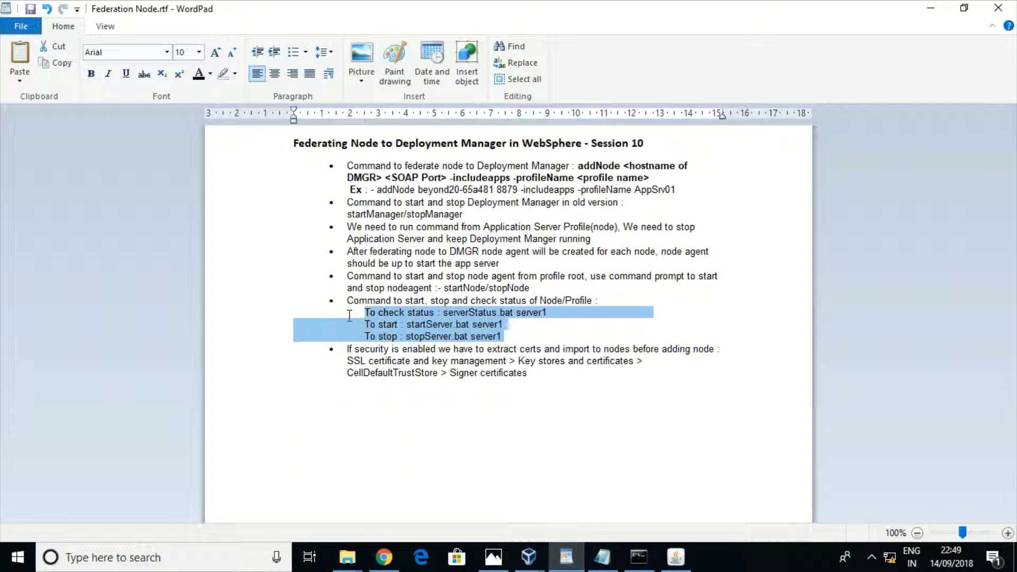
pyautogui.click(516, 343)
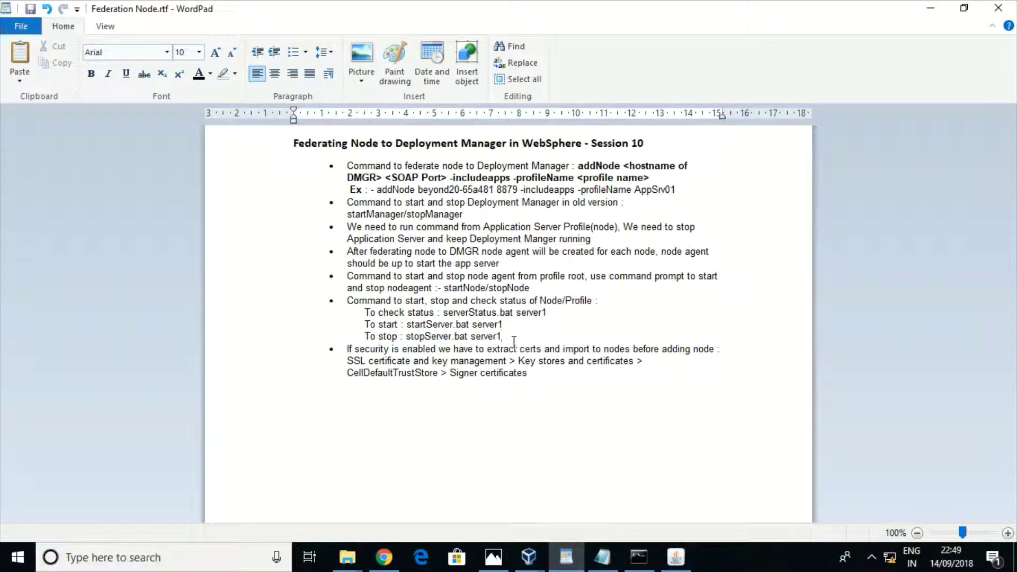
pyautogui.moveTo(505, 338); pyautogui.dragTo(369, 316)
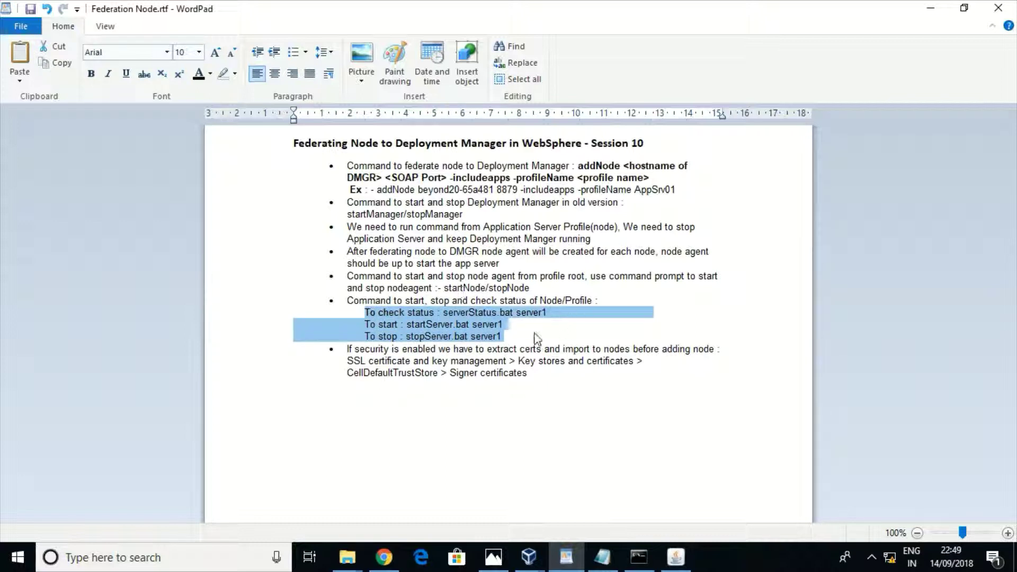
pyautogui.click(510, 340)
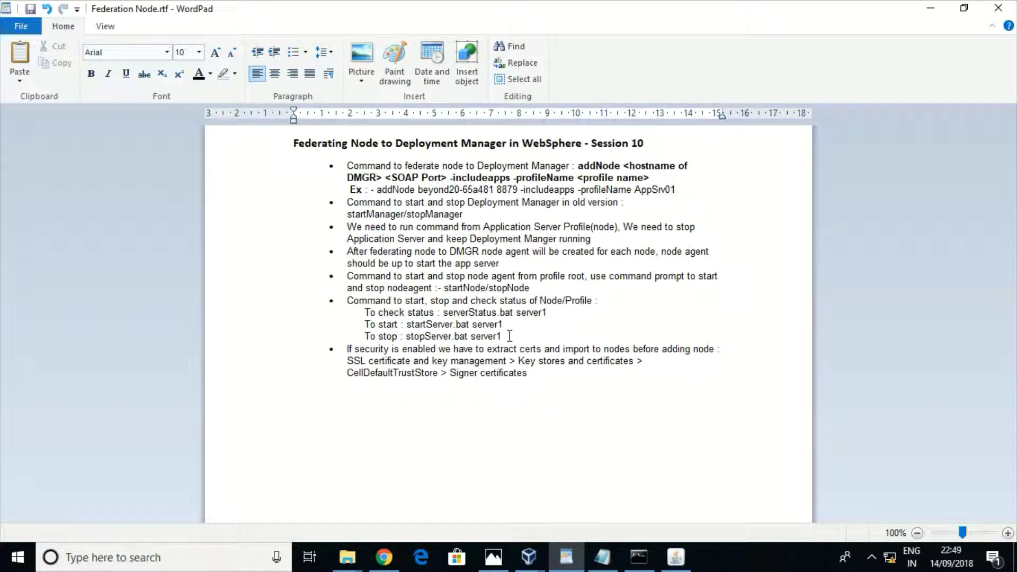
pyautogui.moveTo(509, 336); pyautogui.dragTo(365, 312)
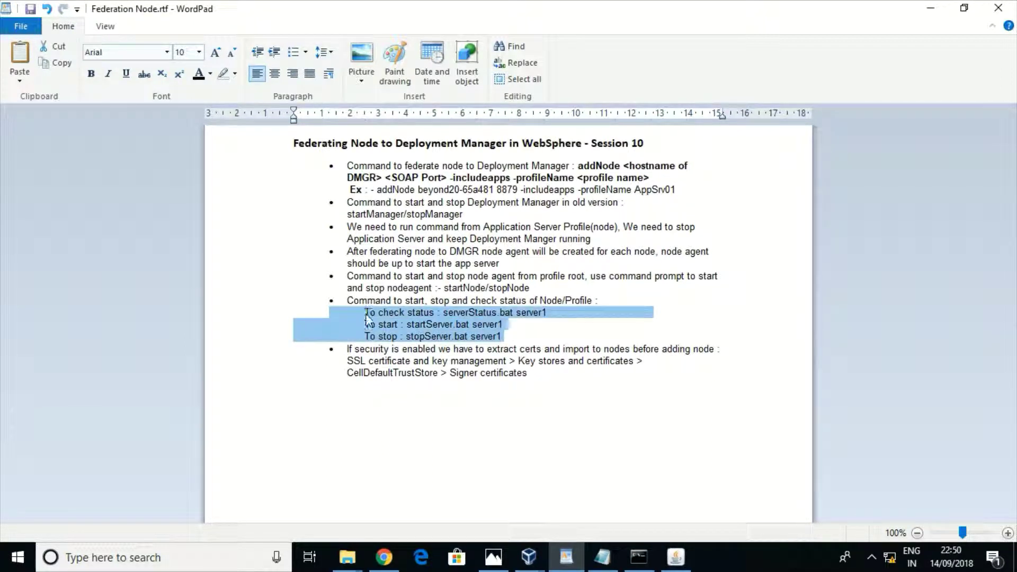
# - Examine the note on importing signer certificates when security is enabled, and highlight the bullets above it for a recap
pyautogui.click(530, 372)
pyautogui.doubleClick(502, 374)
pyautogui.moveTo(502, 375); pyautogui.dragTo(348, 349)
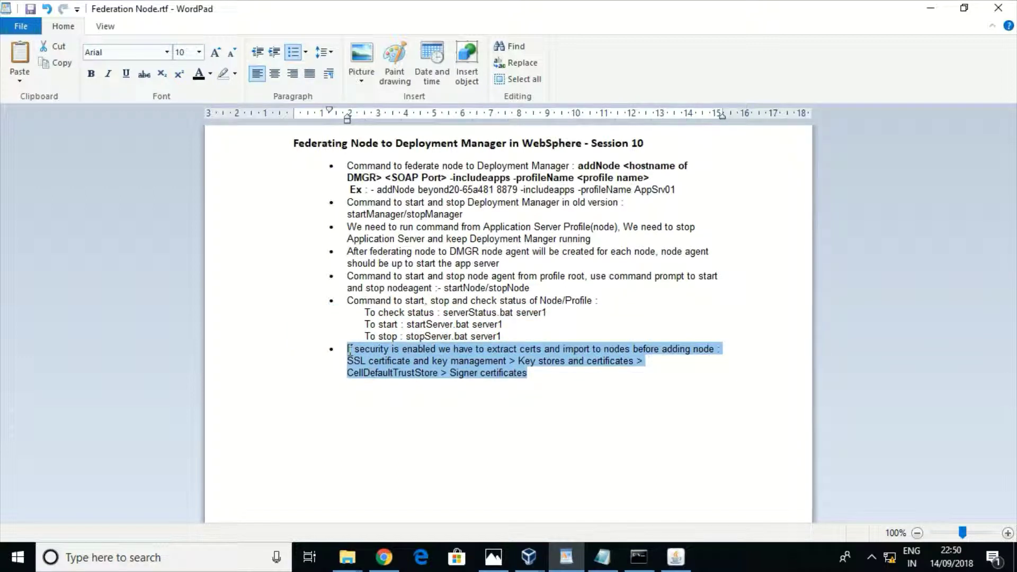
pyautogui.click(533, 375)
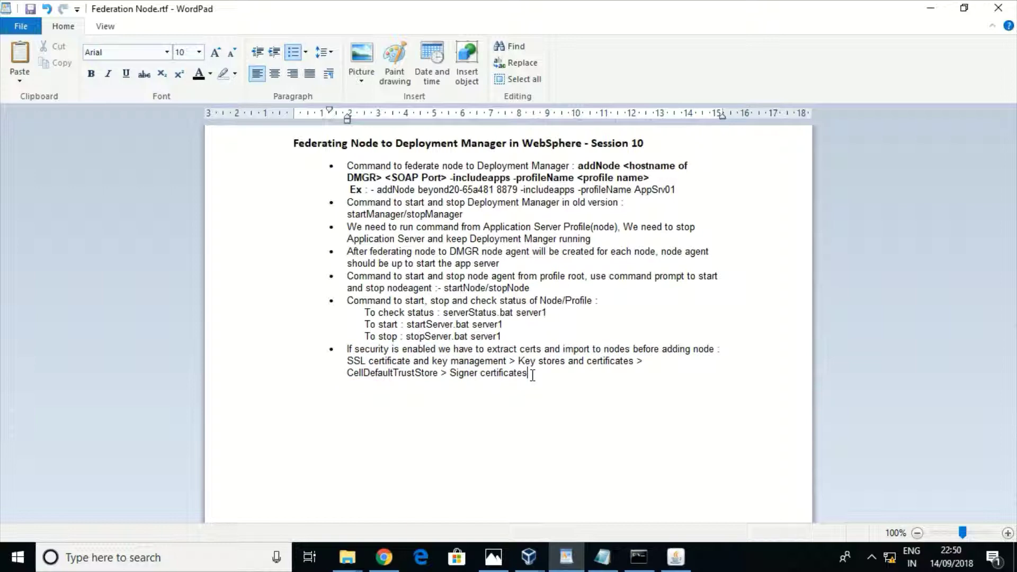
pyautogui.moveTo(530, 375); pyautogui.dragTo(350, 351)
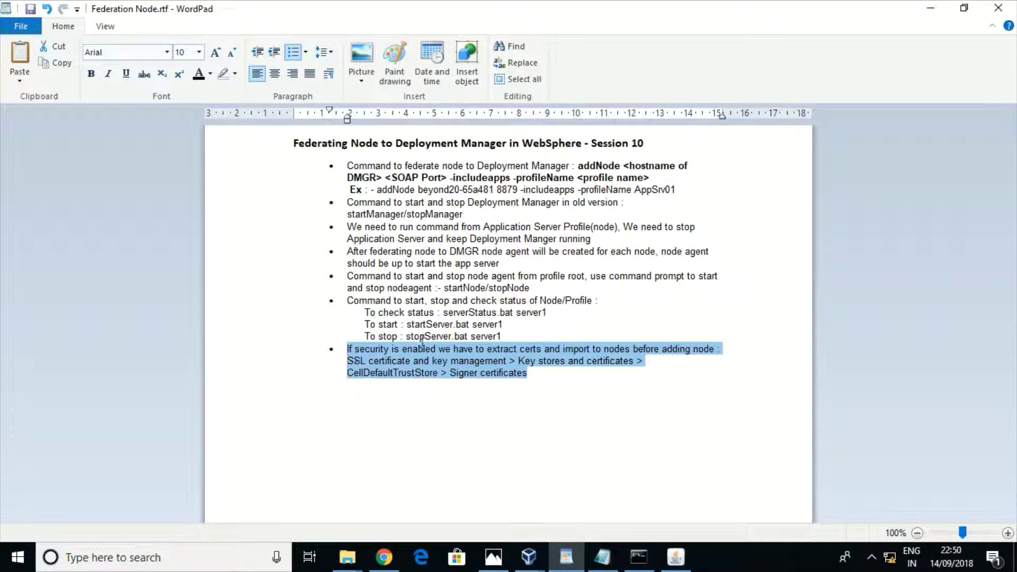
pyautogui.click(528, 371)
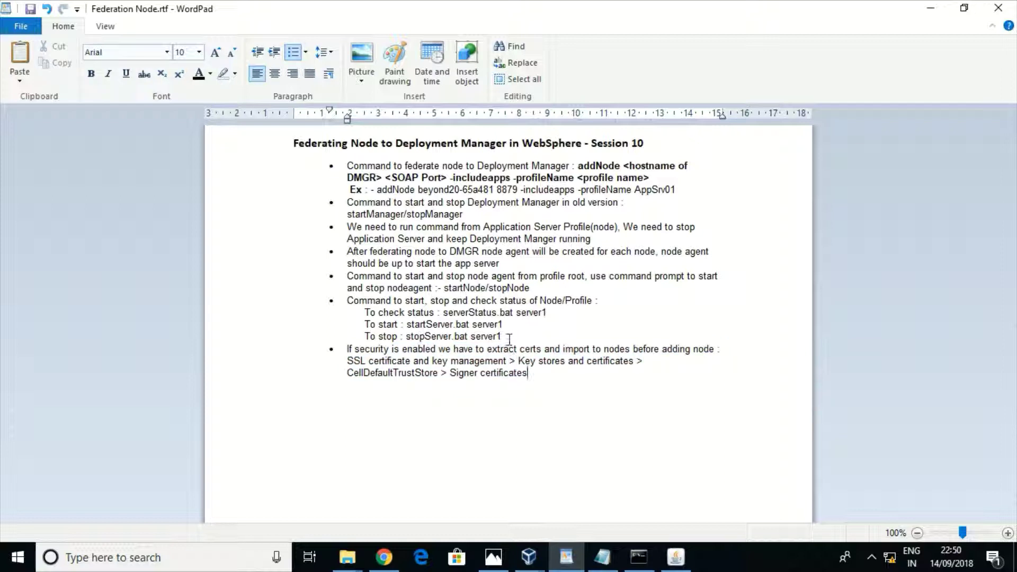
pyautogui.moveTo(509, 337); pyautogui.dragTo(353, 152)
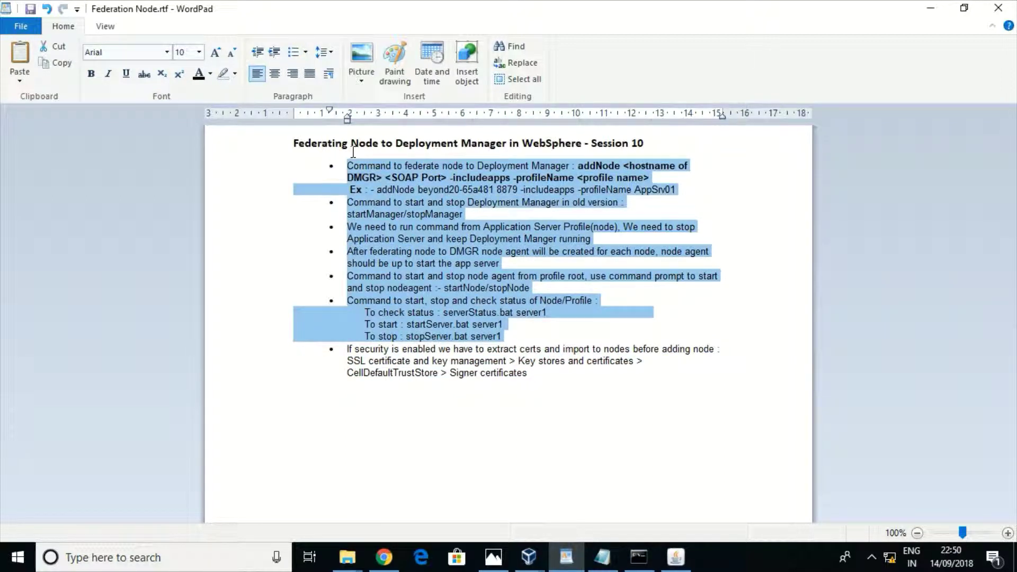
pyautogui.click(526, 334)
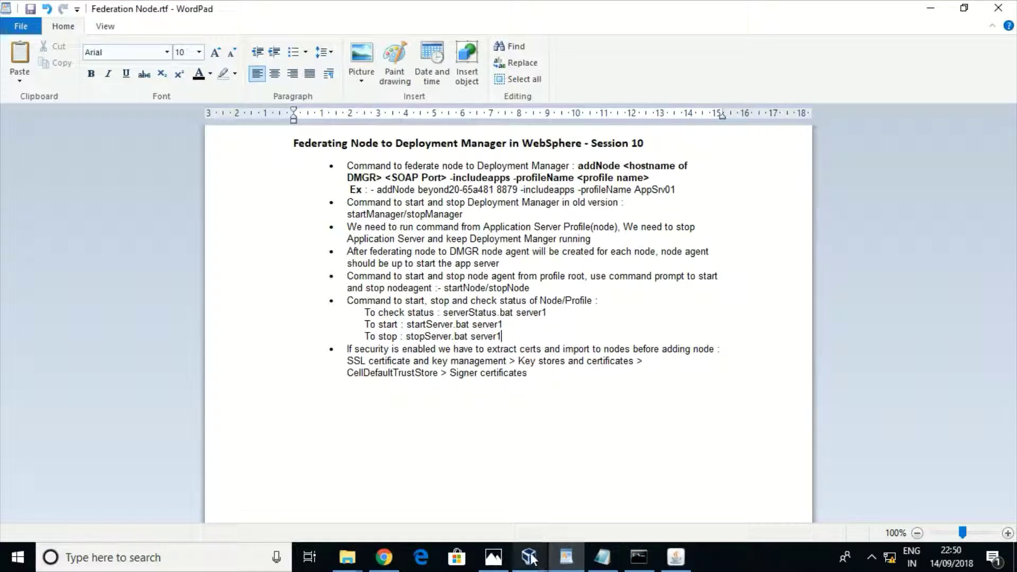
# - Switch to the running Windows XP virtual machine in Oracle VM VirtualBox
pyautogui.moveTo(529, 563)
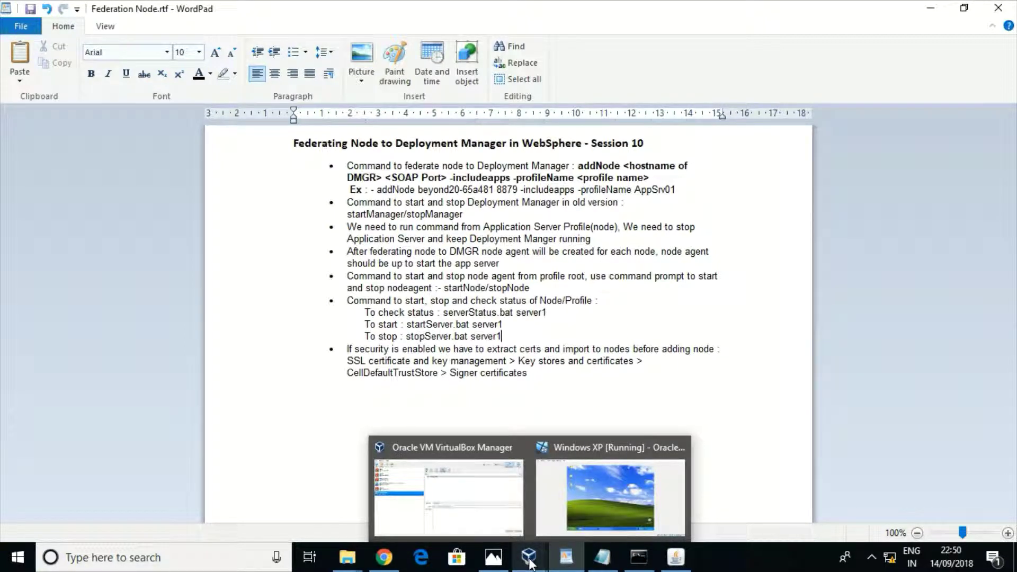
pyautogui.click(596, 506)
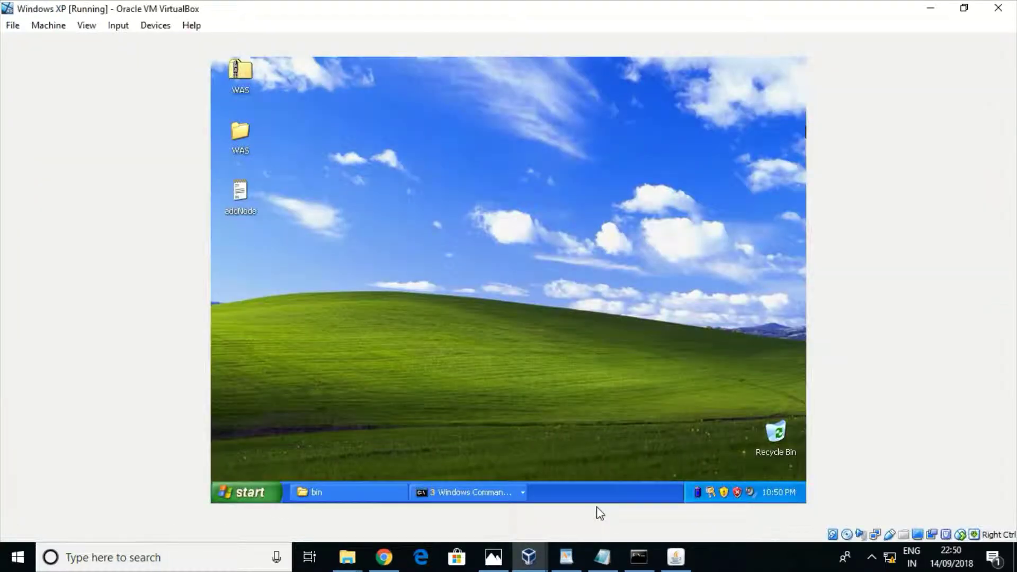
pyautogui.click(246, 488)
pyautogui.click(528, 341)
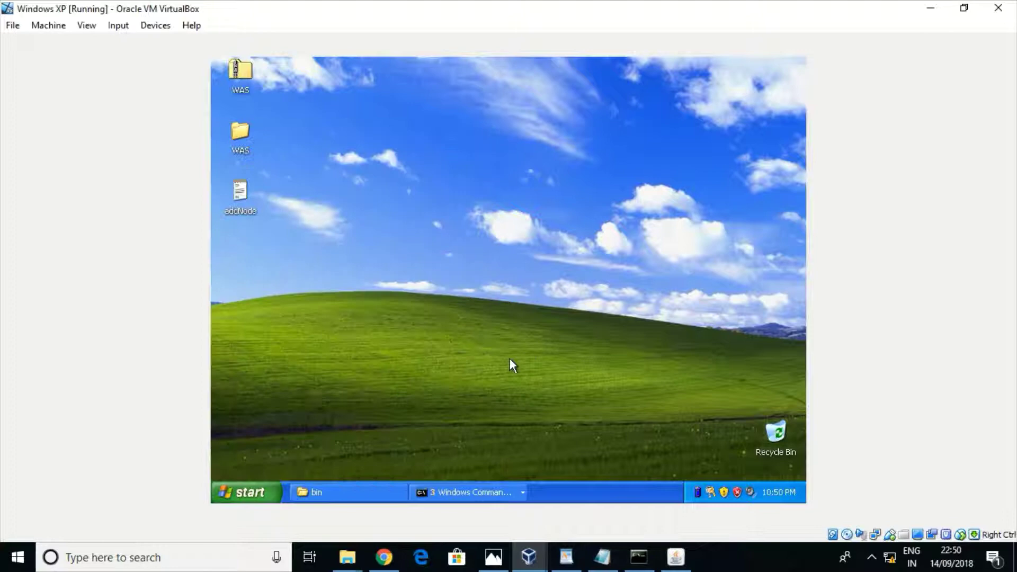
# - Bring up the open bin folder window and navigate to C:\Program Files\IBM\WebSphere\AppServer\profiles
pyautogui.click(336, 490)
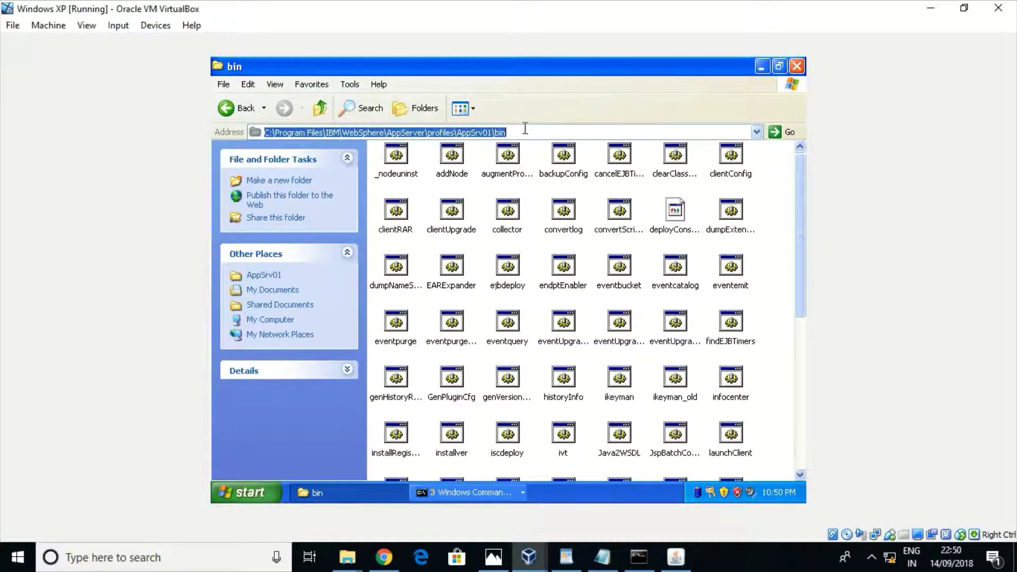
pyautogui.click(525, 128)
pyautogui.press('BackSpace')
pyautogui.press('BackSpace')
pyautogui.press('BackSpace')
pyautogui.press('BackSpace')
pyautogui.press('BackSpace')
pyautogui.press('BackSpace')
pyautogui.press('BackSpace')
pyautogui.press('BackSpace')
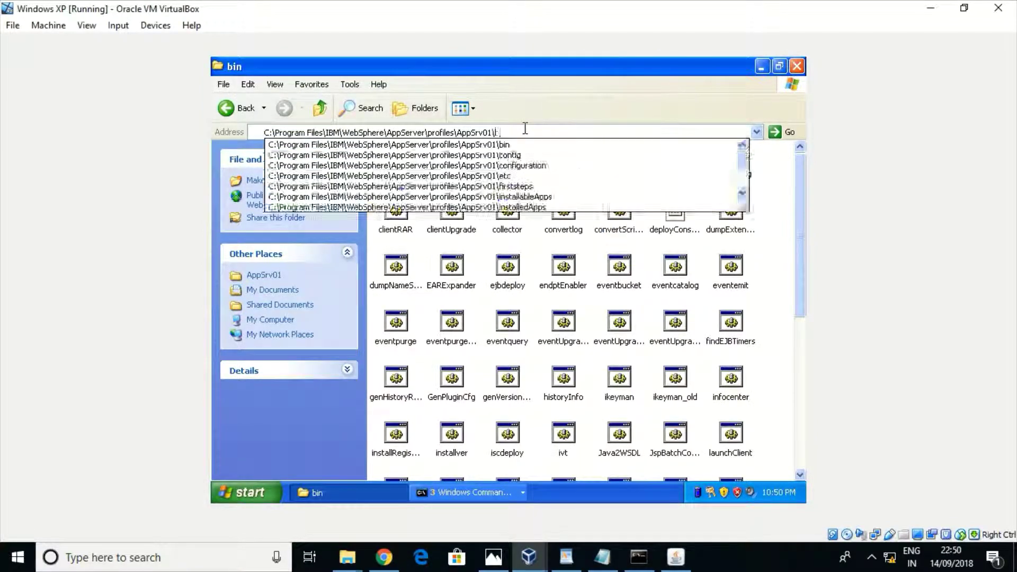
pyautogui.press('BackSpace')
pyautogui.press('BackSpace')
pyautogui.press('BackSpace')
pyautogui.press('BackSpace')
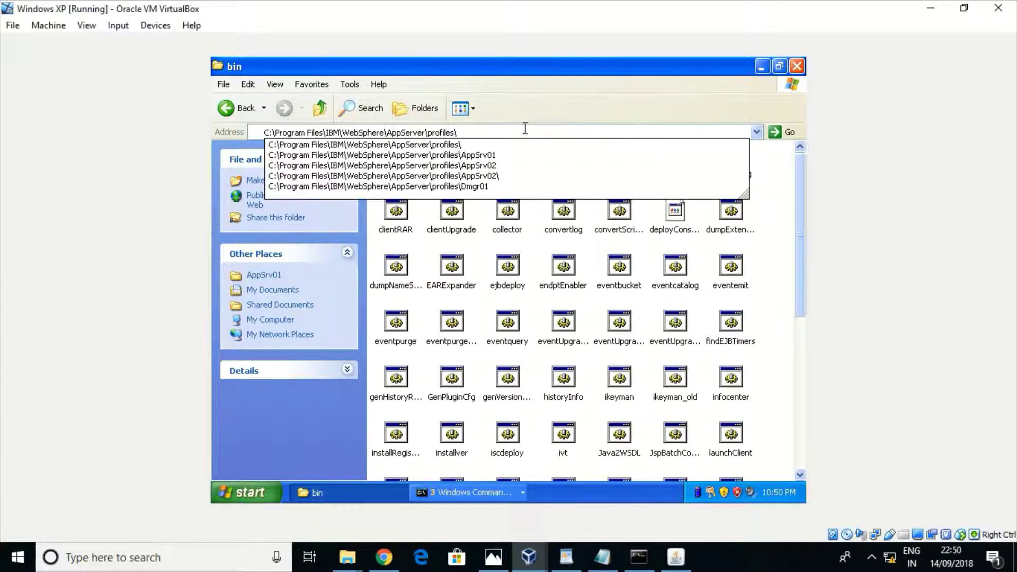
pyautogui.press('Return')
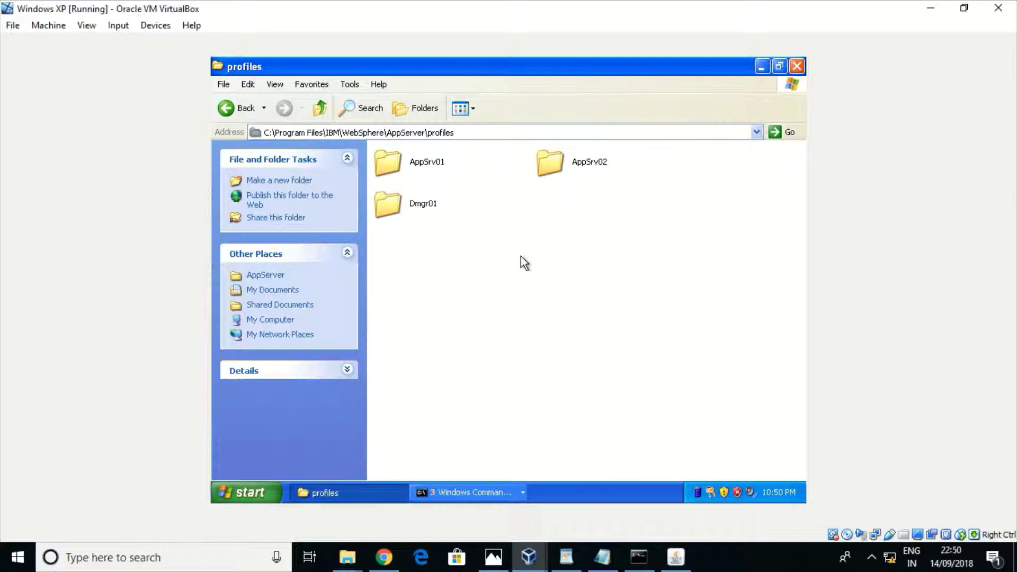
# - Select the AppSrv01 and Dmgr01 profile folders to point out the profiles involved in federation
pyautogui.click(386, 208)
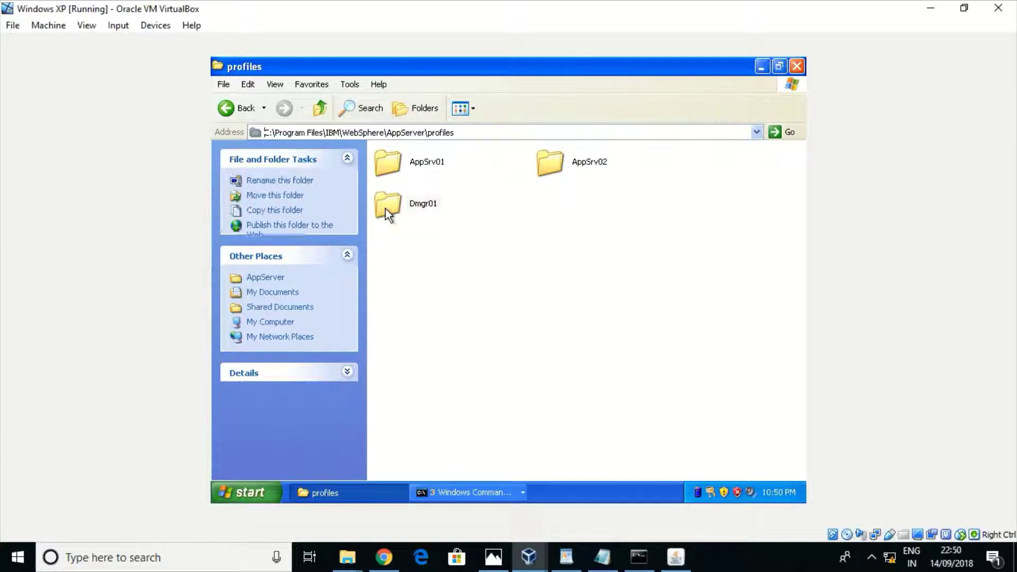
pyautogui.click(512, 251)
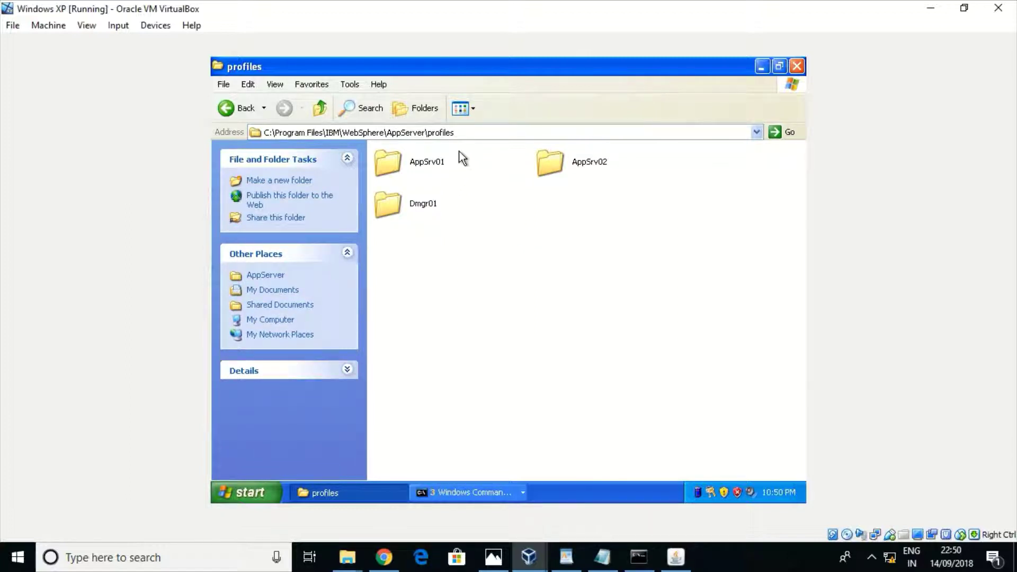
pyautogui.moveTo(459, 150); pyautogui.dragTo(370, 228)
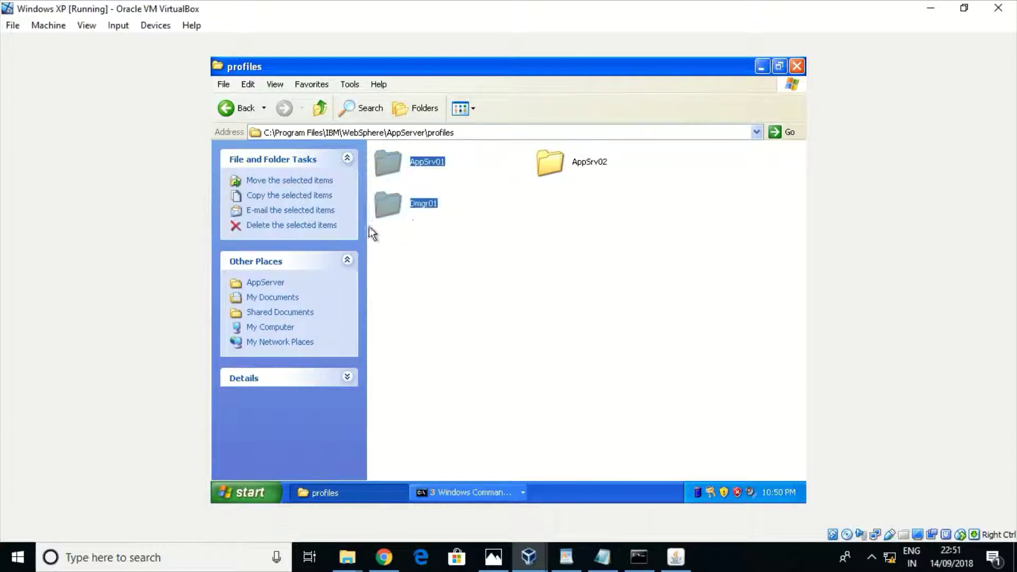
# - Point out the AppSrv02 and Dmgr01 profile folders by selecting each in turn, and clear the selection
pyautogui.click(610, 227)
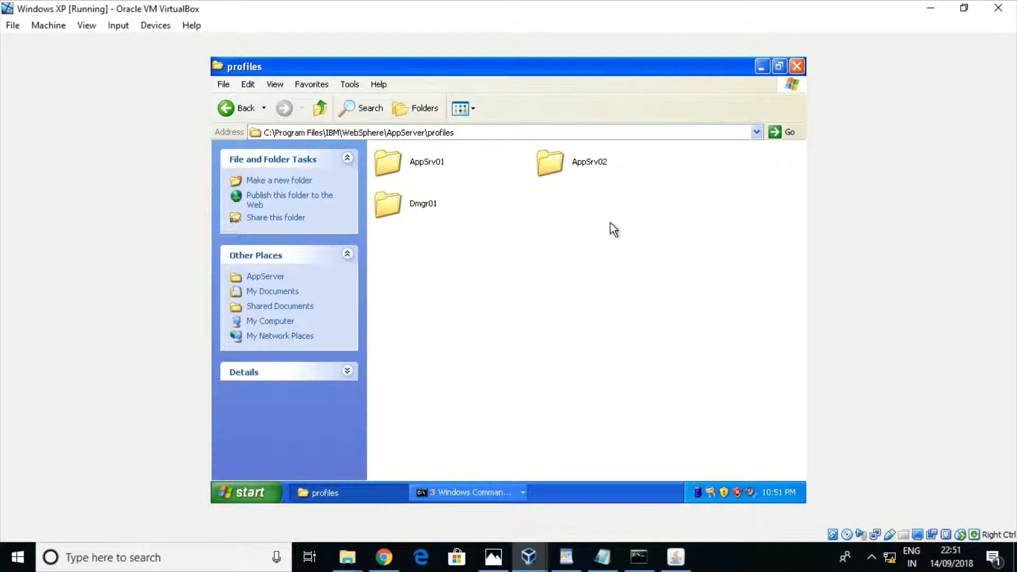
pyautogui.click(558, 161)
pyautogui.click(390, 215)
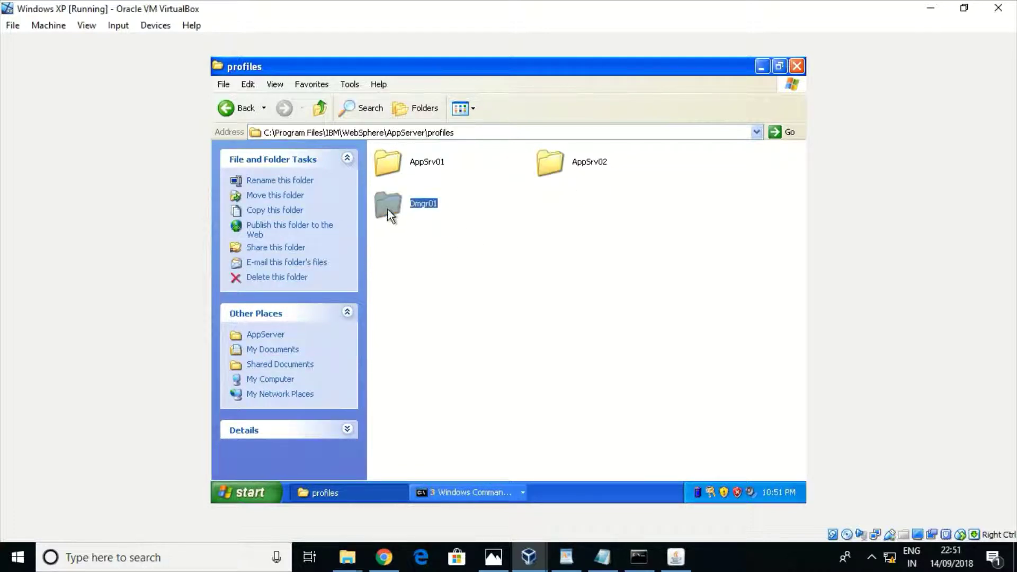
pyautogui.click(589, 246)
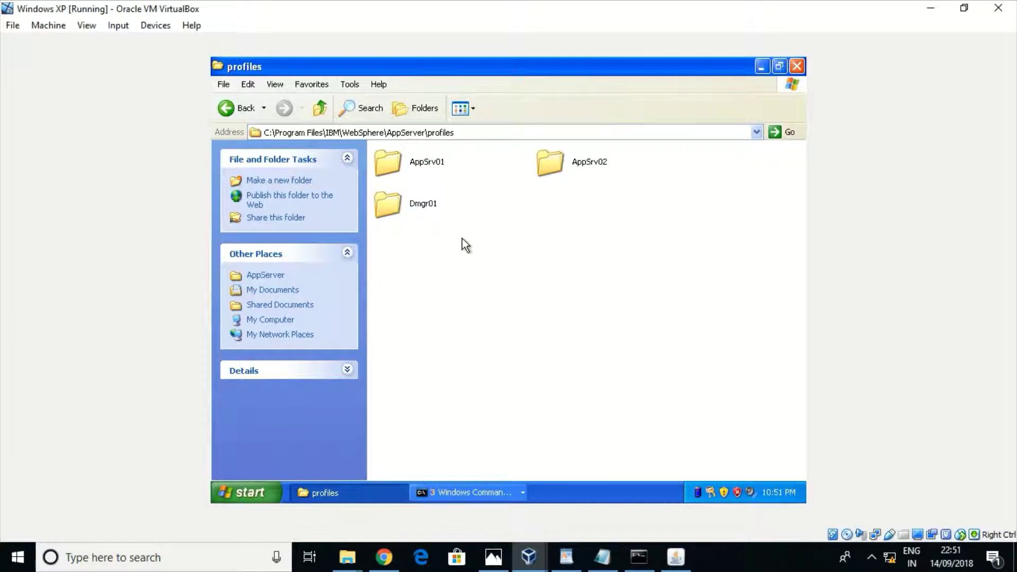
# - Open the AboutThisProfile file in the Dmgr01 profile's logs folder and highlight the administrative console port
pyautogui.doubleClick(386, 212)
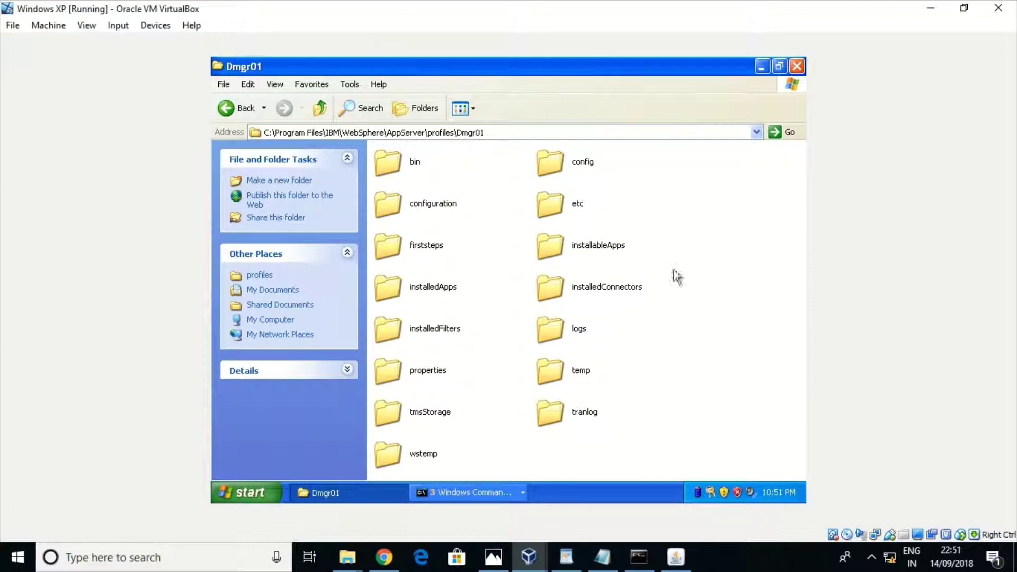
pyautogui.doubleClick(549, 329)
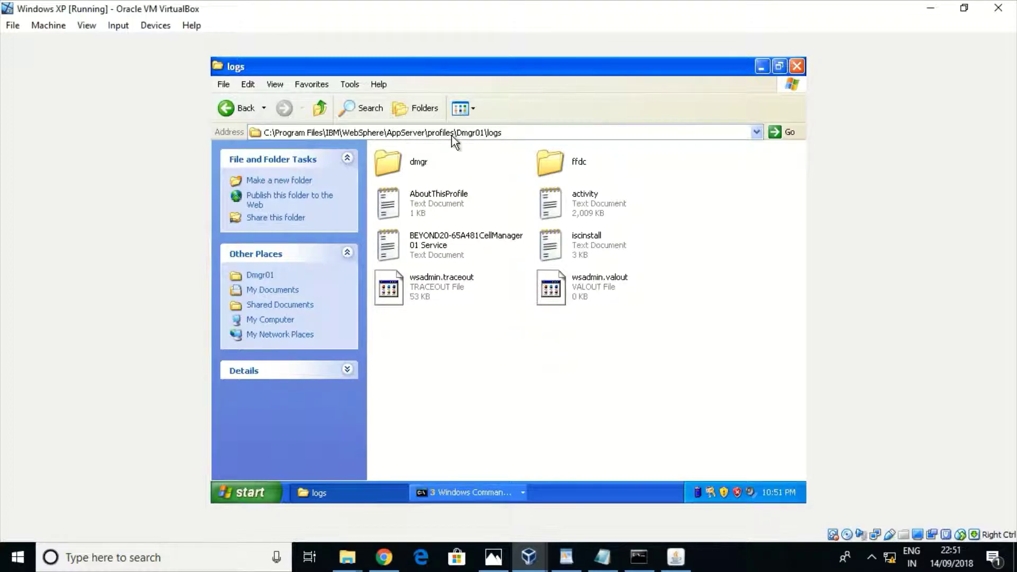
pyautogui.doubleClick(388, 211)
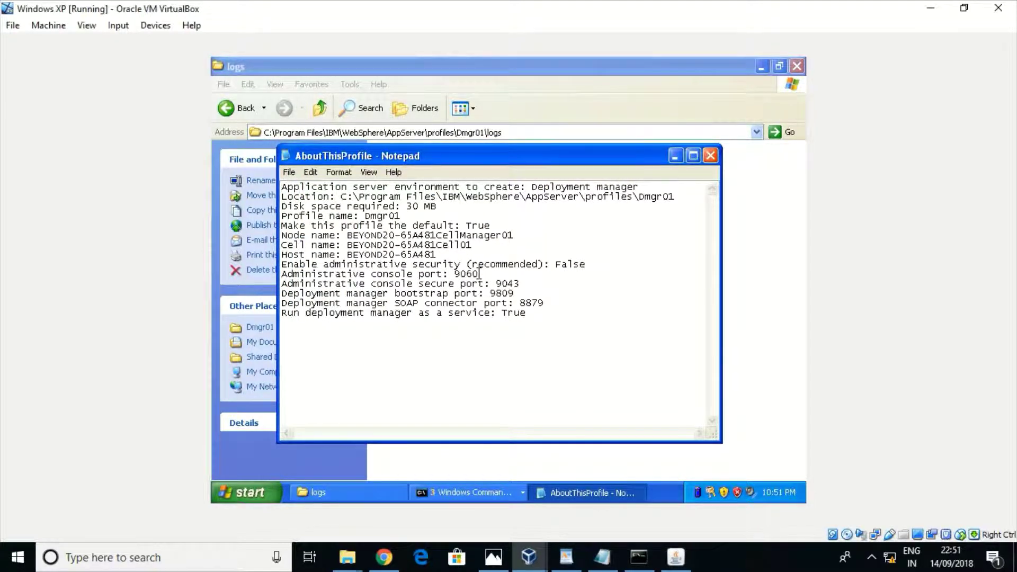
pyautogui.moveTo(479, 274); pyautogui.dragTo(454, 273)
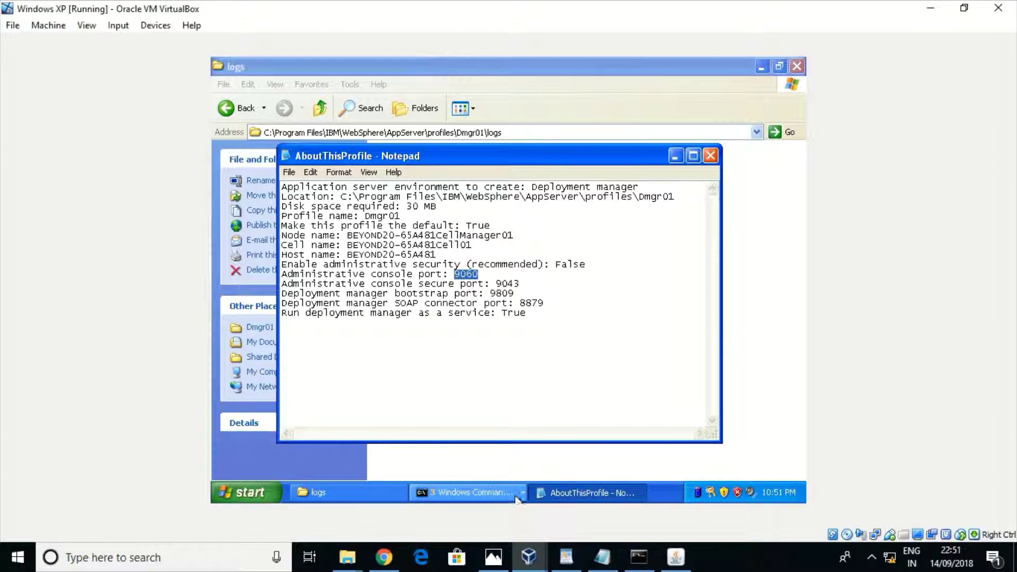
pyautogui.click(256, 490)
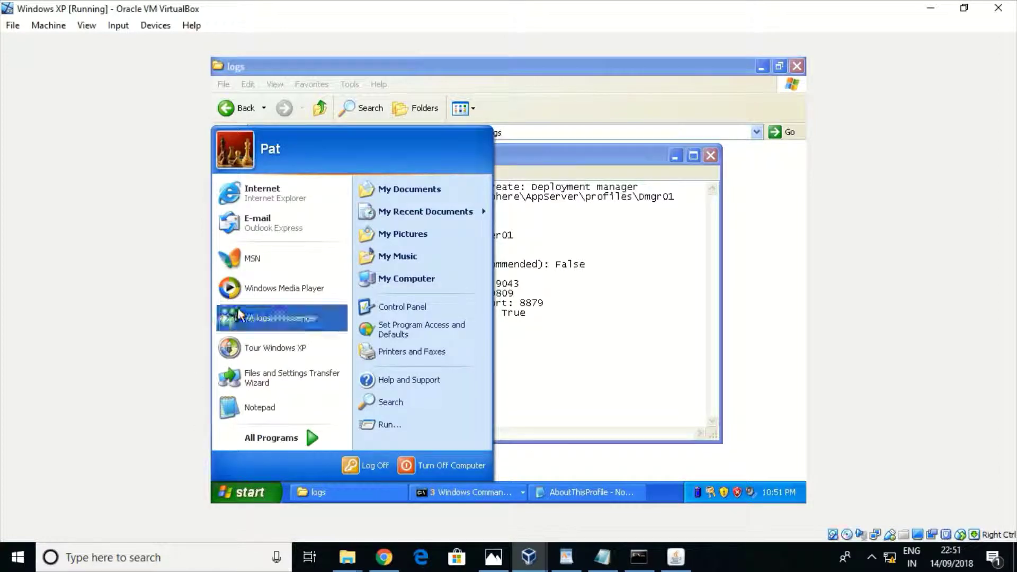
pyautogui.click(283, 199)
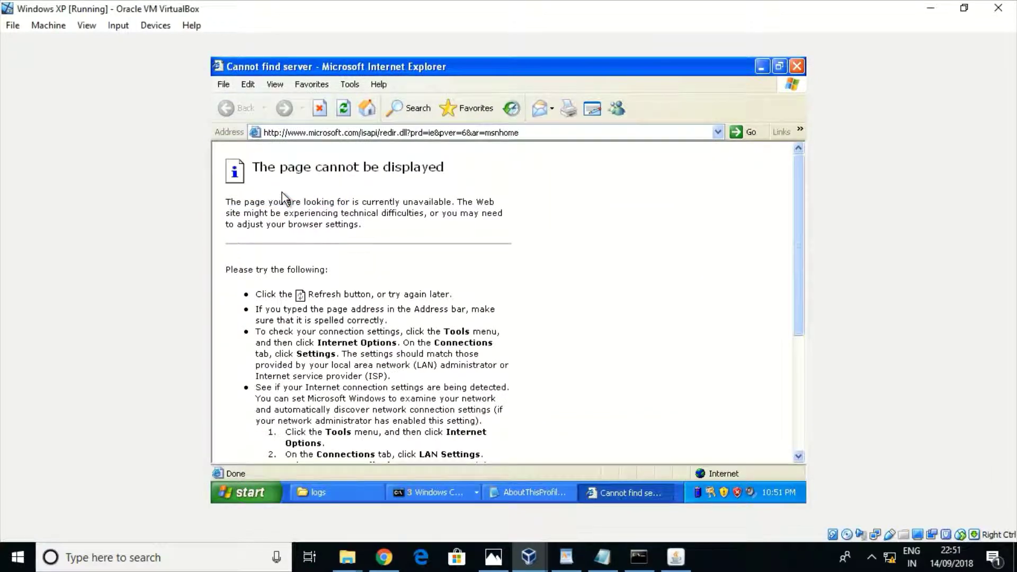
pyautogui.click(391, 133)
pyautogui.write('htt')
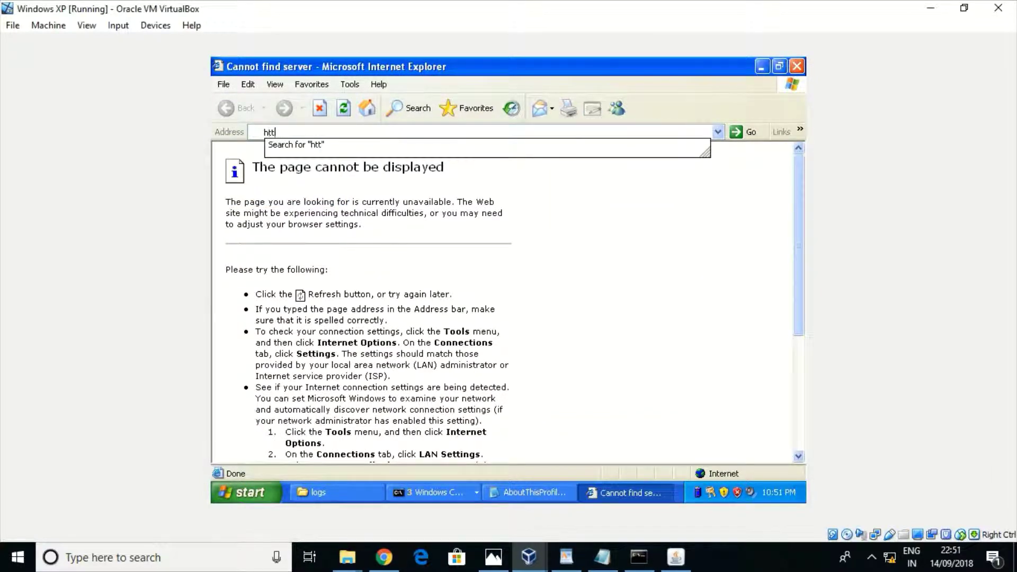
pyautogui.write('p://loc')
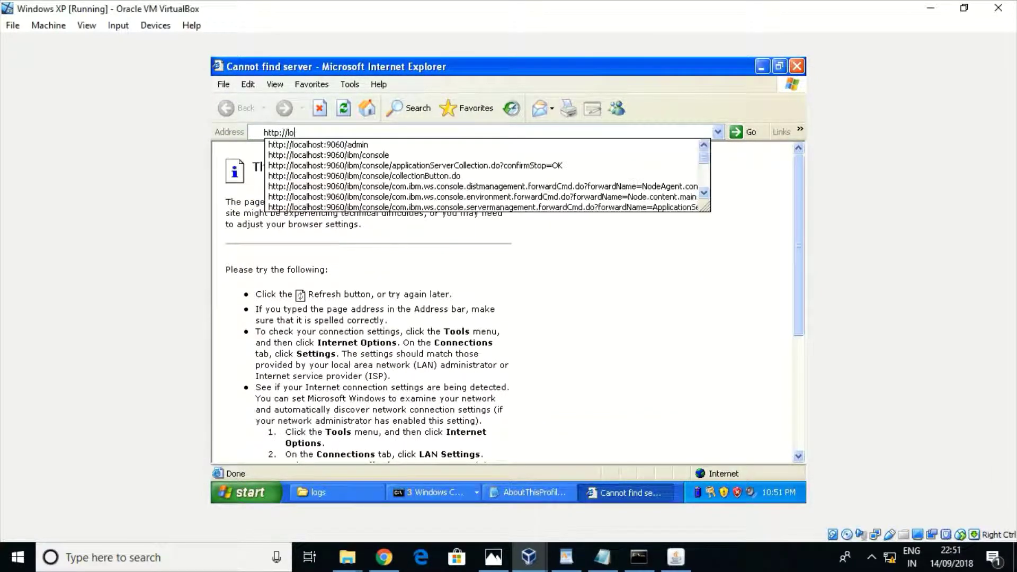
pyautogui.click(342, 144)
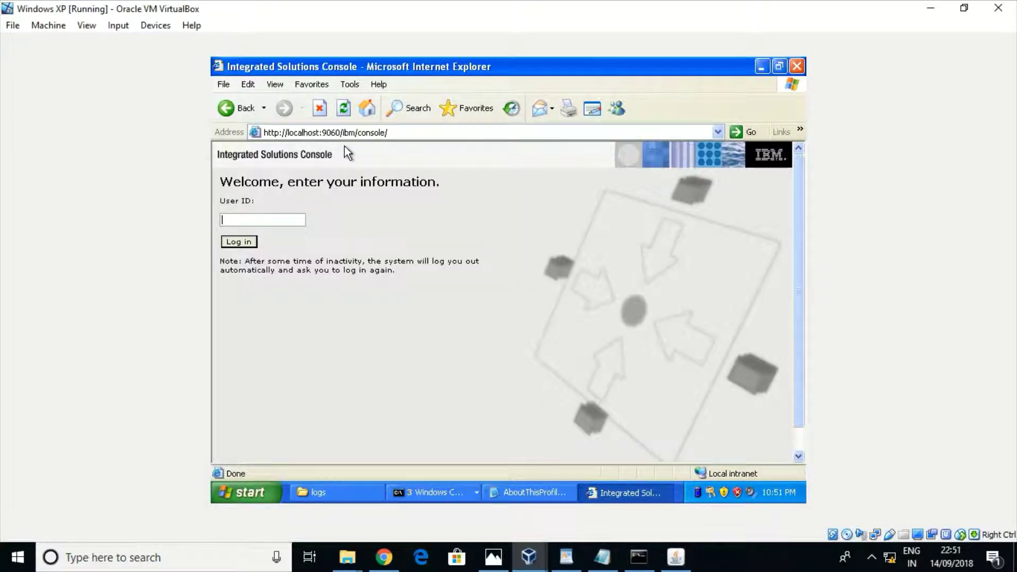
pyautogui.click(241, 241)
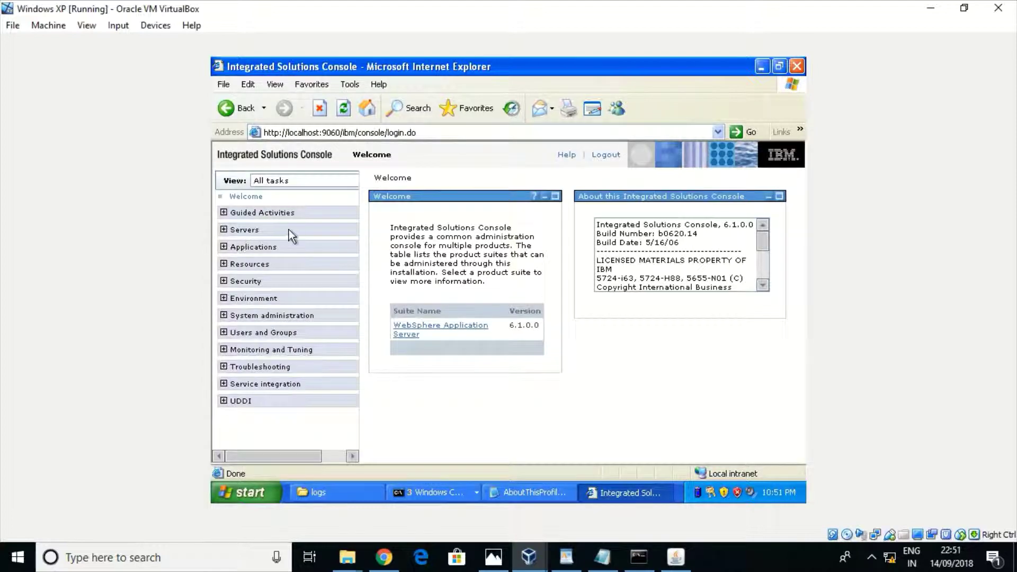
# - View the application servers list in the console and highlight the node name of server1
pyautogui.click(224, 230)
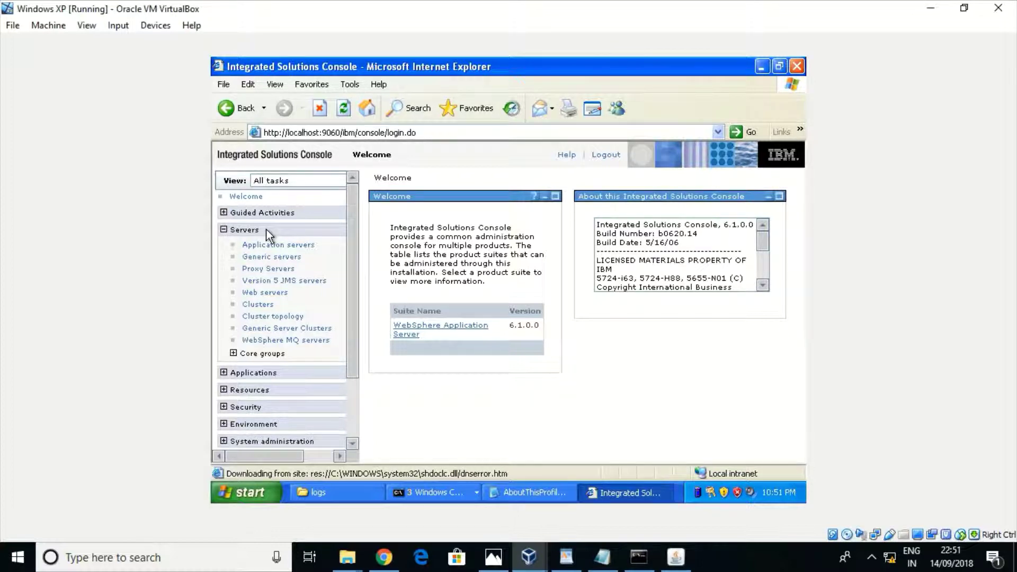
pyautogui.click(303, 246)
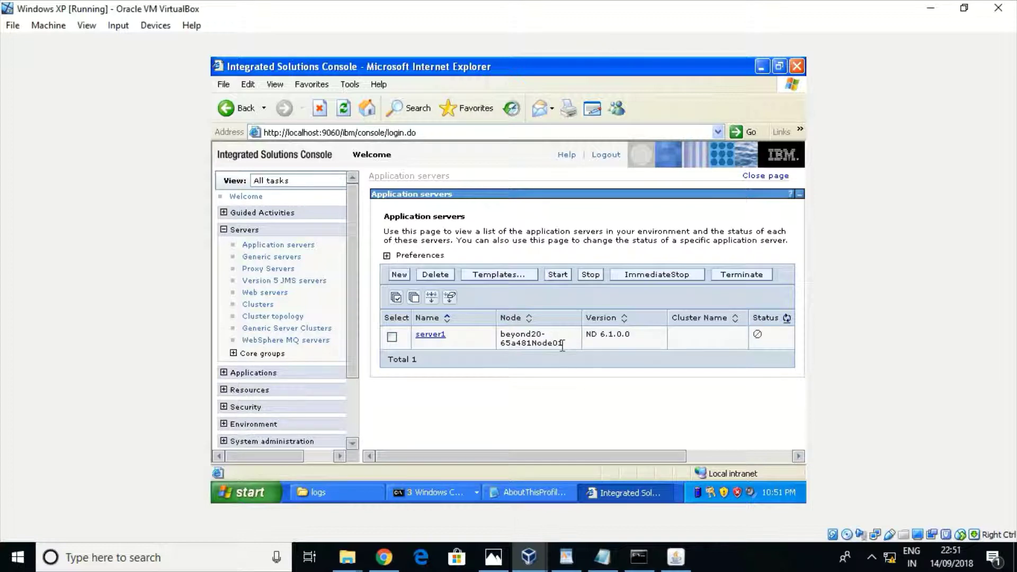
pyautogui.moveTo(562, 345); pyautogui.dragTo(500, 333)
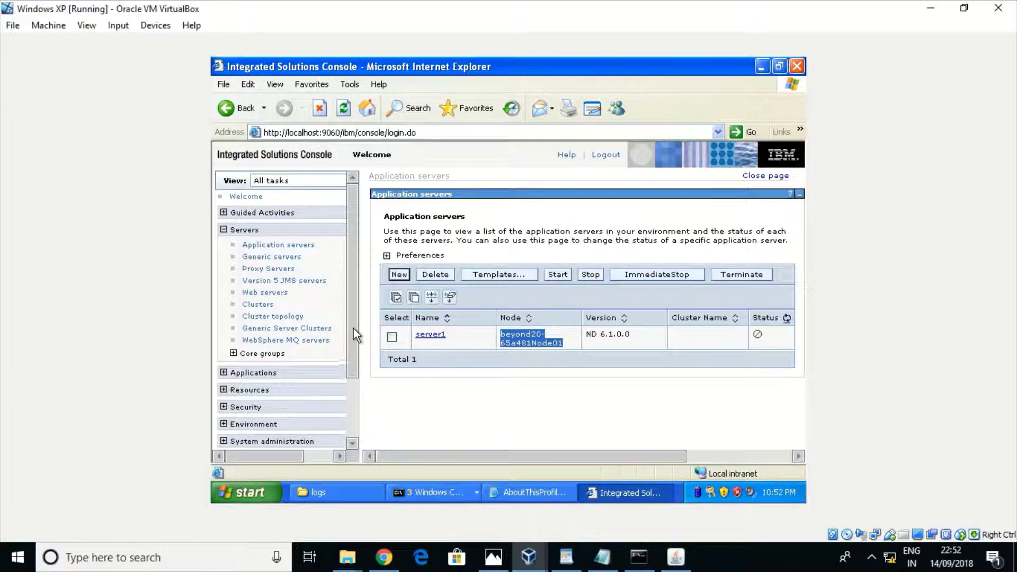
# - Review the Nodes page and the Node agents page under System administration to check the cell's existing nodes
pyautogui.moveTo(354, 328); pyautogui.dragTo(354, 376)
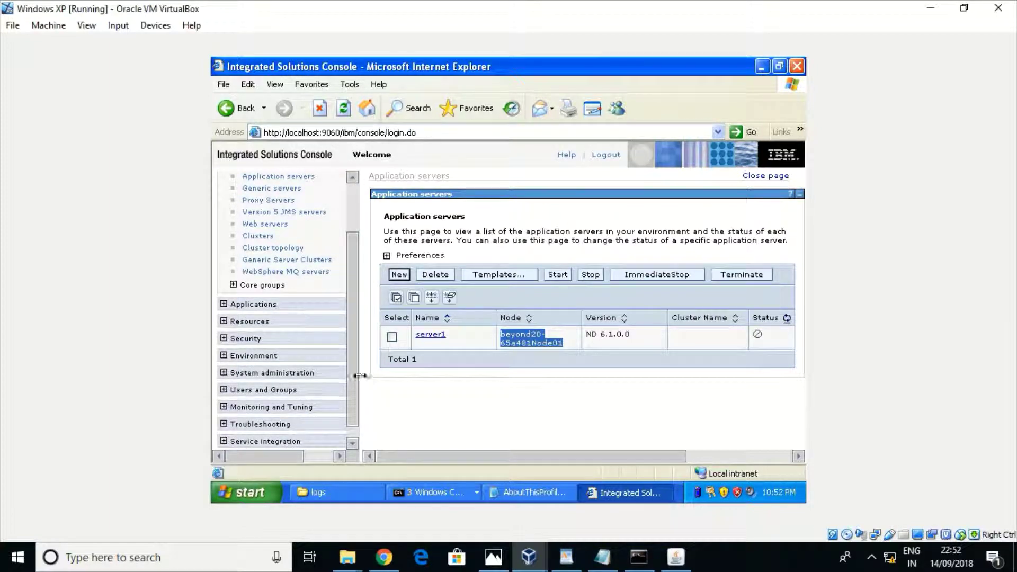
pyautogui.click(224, 372)
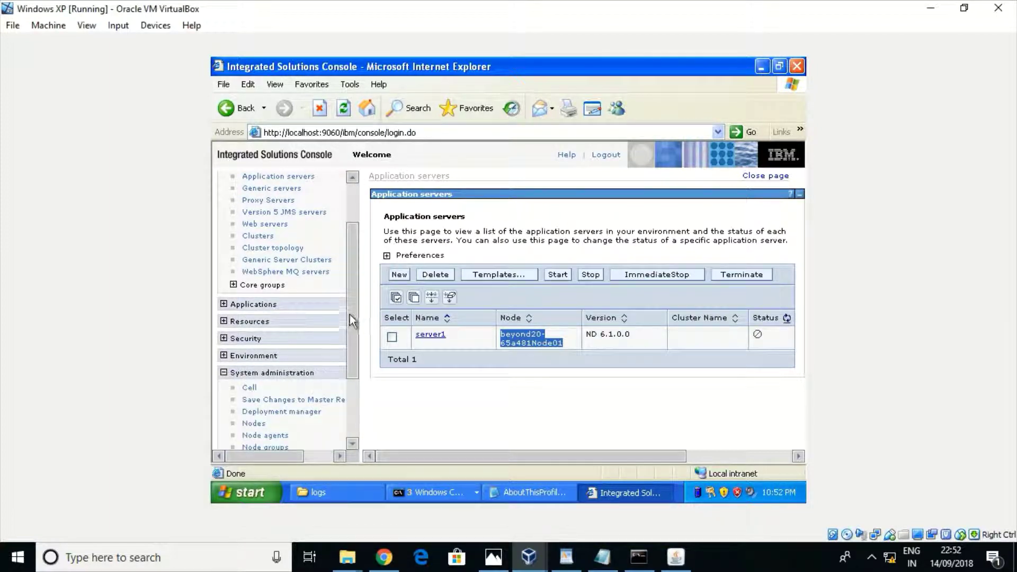
pyautogui.moveTo(351, 313); pyautogui.dragTo(351, 356)
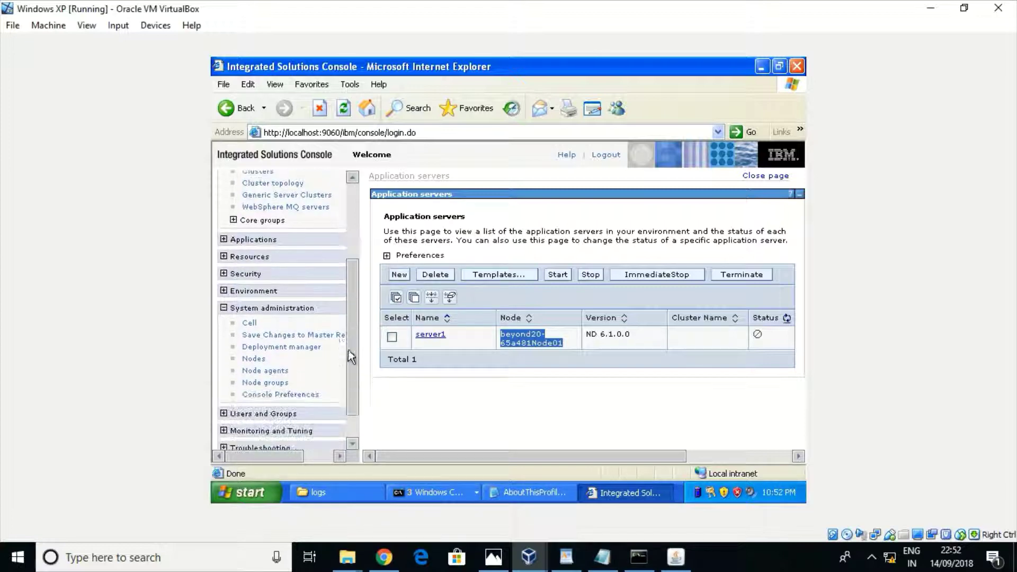
pyautogui.click(252, 359)
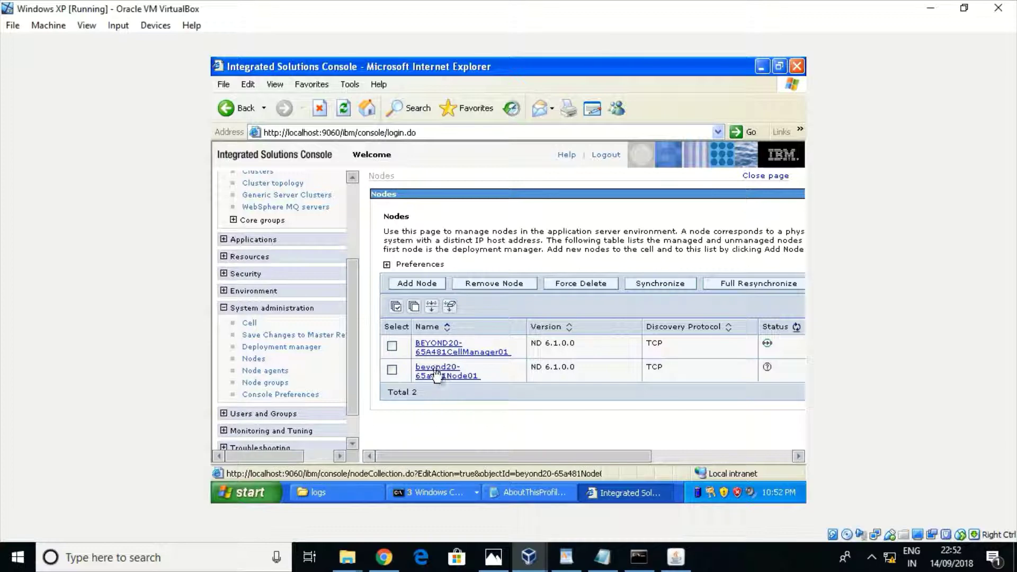
pyautogui.click(269, 371)
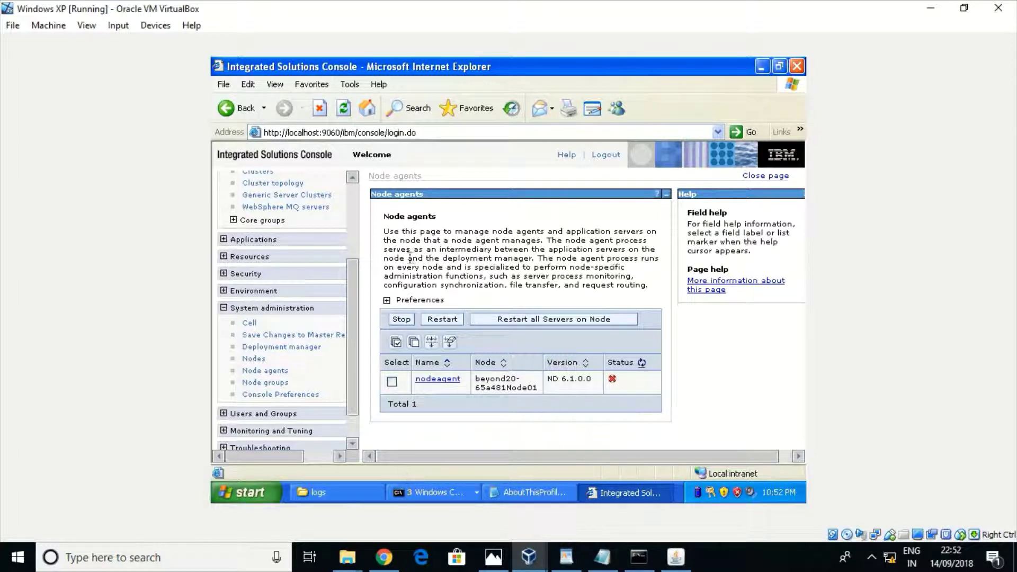
pyautogui.click(355, 195)
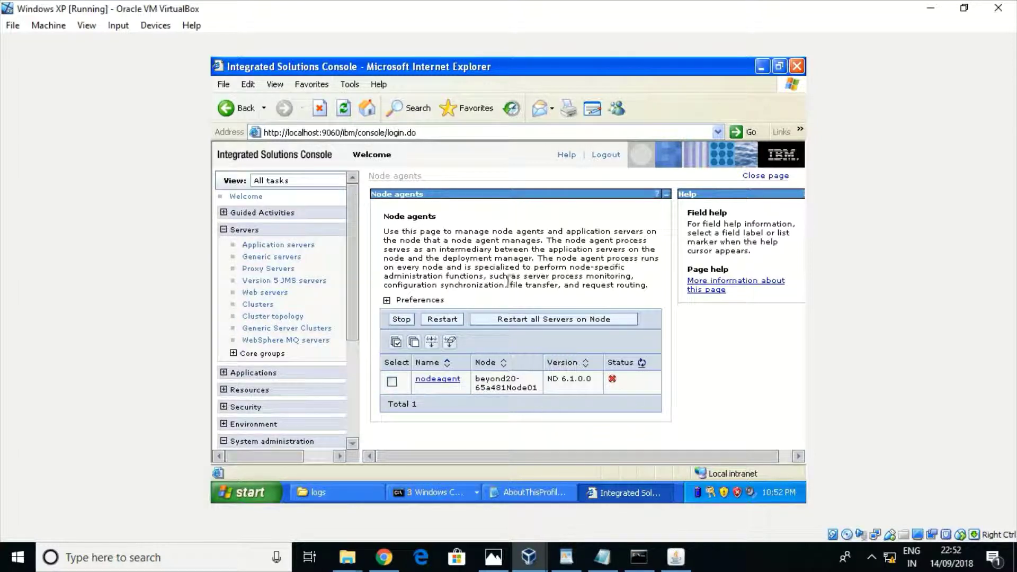
# - Return to the logs folder window and change its path to C:\Program Files\IBM\WebSphere\AppServer\profiles
pyautogui.click(318, 490)
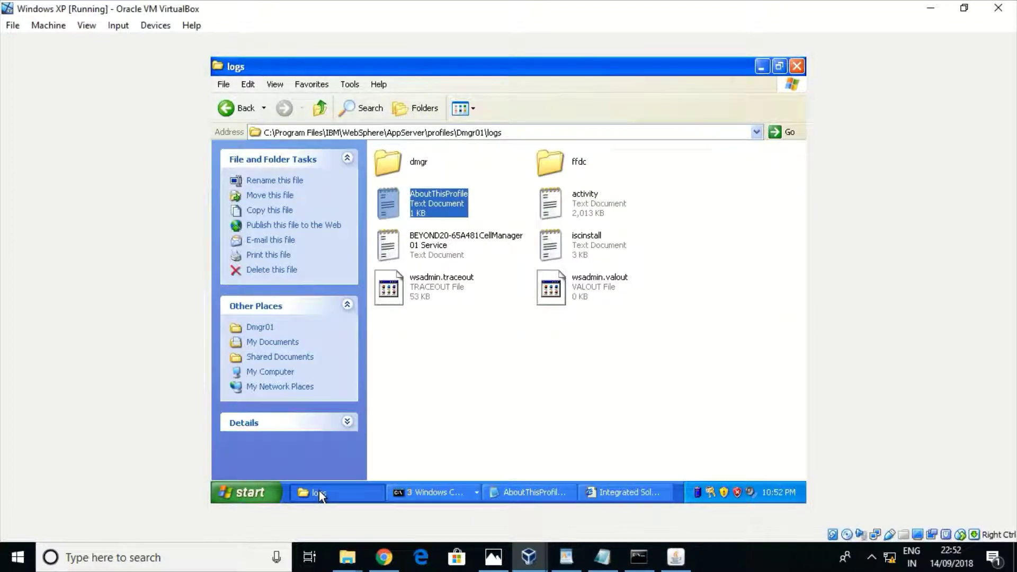
pyautogui.click(511, 133)
pyautogui.doubleClick(513, 133)
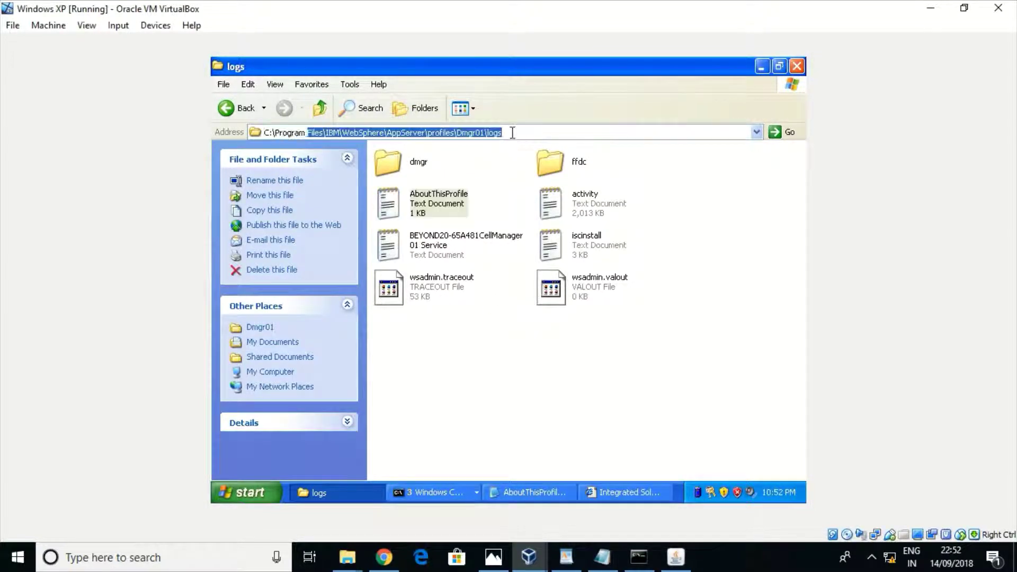
pyautogui.click(513, 132)
pyautogui.press('BackSpace')
pyautogui.press('BackSpace')
pyautogui.press('BackSpace')
pyautogui.press('BackSpace')
pyautogui.press('BackSpace')
pyautogui.press('BackSpace')
pyautogui.press('BackSpace')
pyautogui.press('BackSpace')
pyautogui.press('BackSpace')
pyautogui.press('BackSpace')
pyautogui.press('BackSpace')
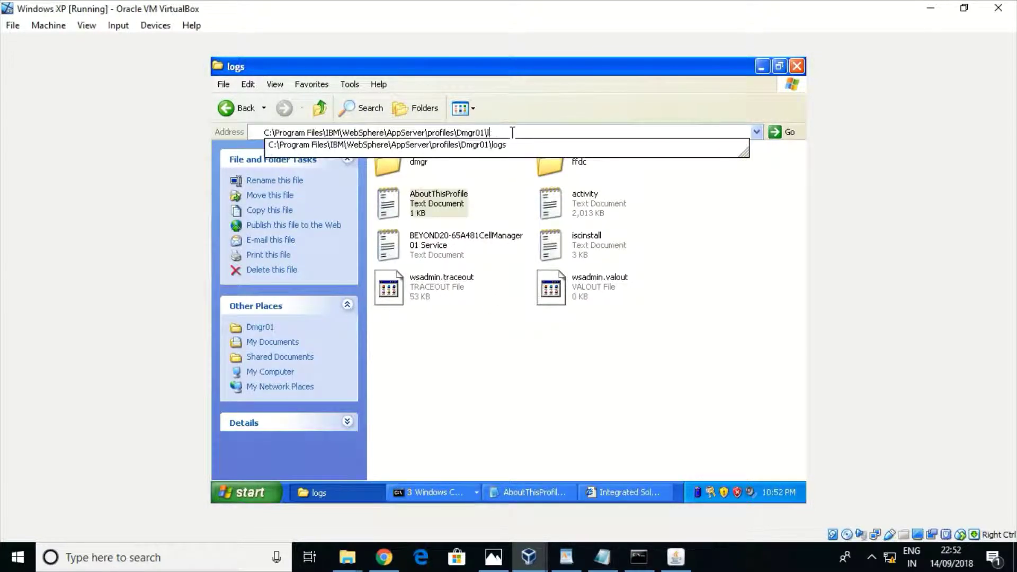
pyautogui.press('BackSpace')
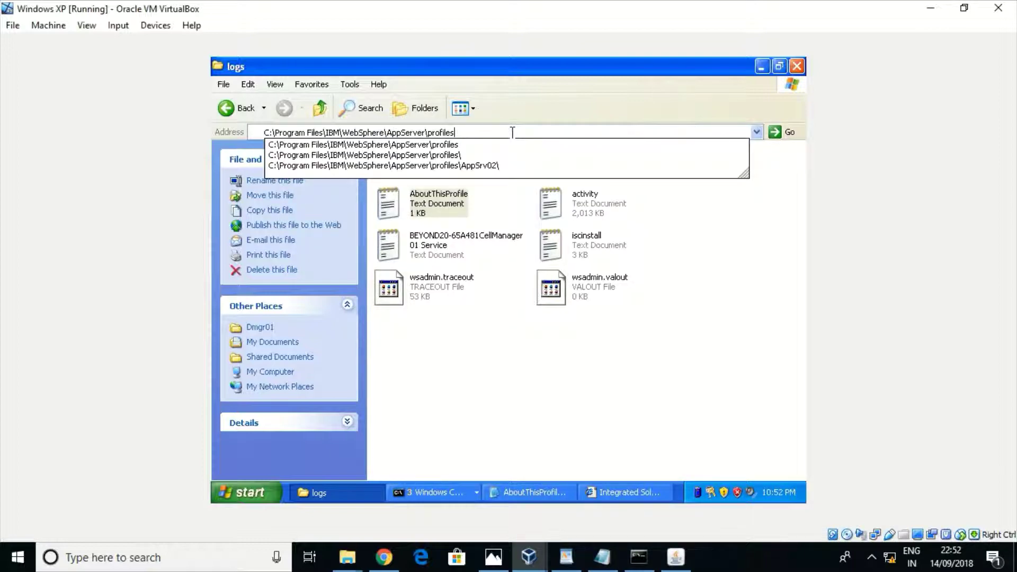
pyautogui.press('Return')
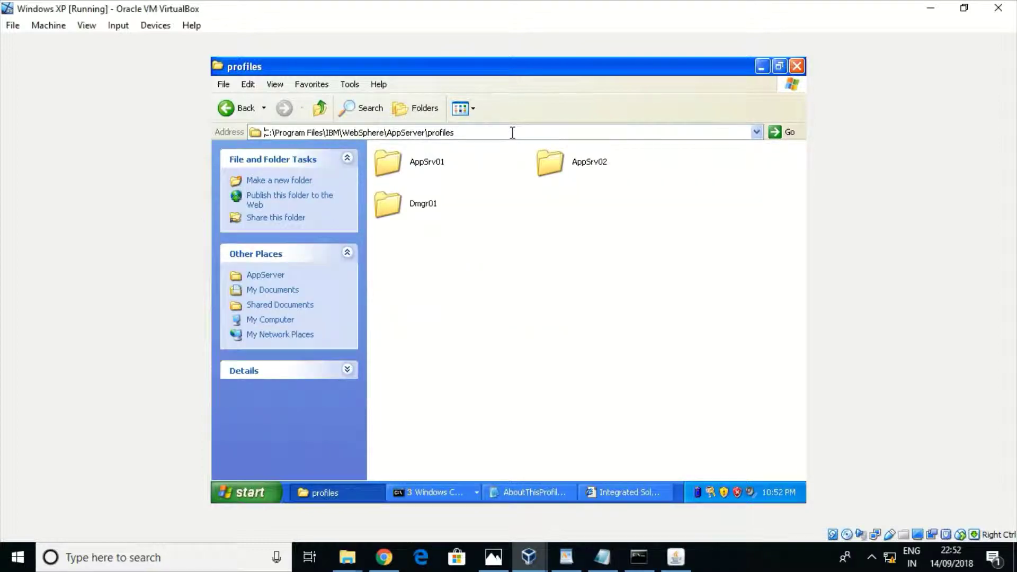
# - Open the AboutThisProfile file in the AppSrv02 profile's logs folder and highlight the administrative console port
pyautogui.doubleClick(548, 165)
pyautogui.click(552, 331)
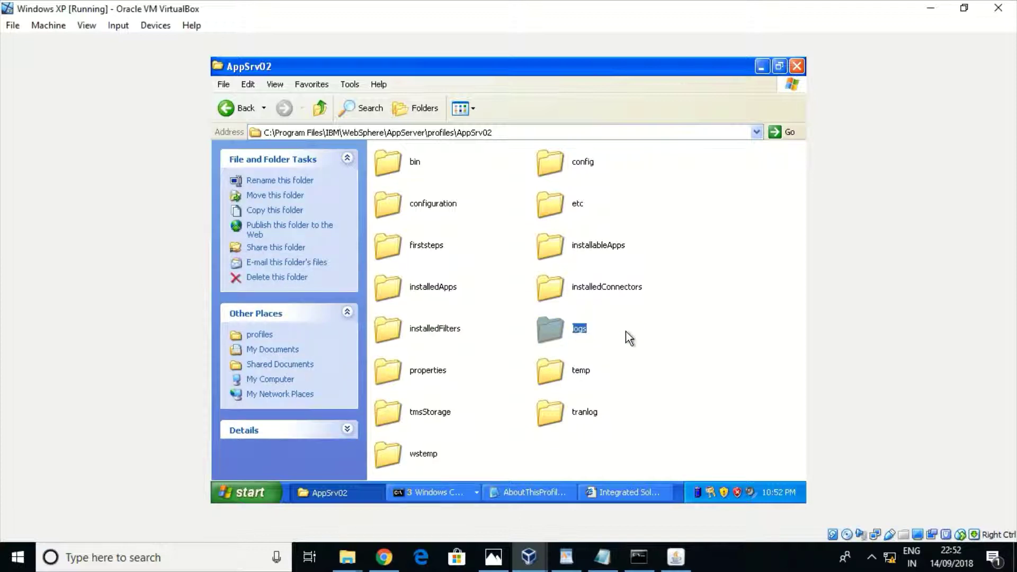
pyautogui.click(625, 332)
pyautogui.doubleClick(550, 343)
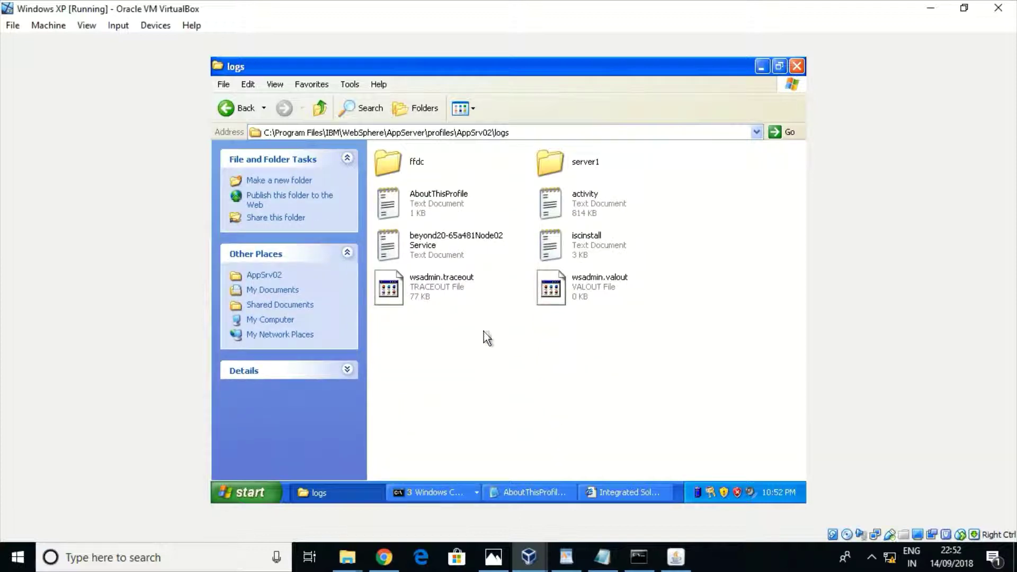
pyautogui.doubleClick(395, 207)
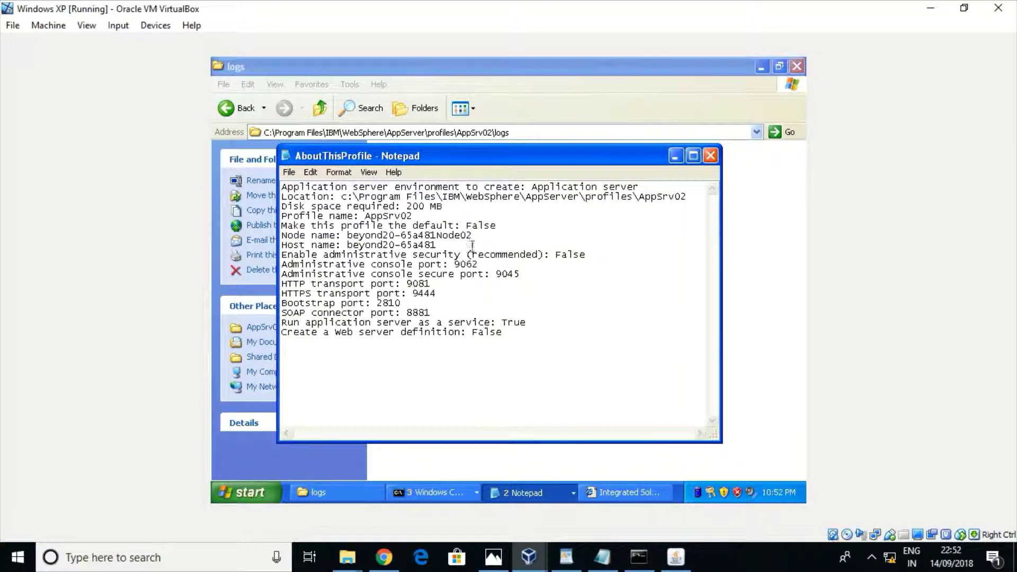
pyautogui.moveTo(478, 264); pyautogui.dragTo(454, 269)
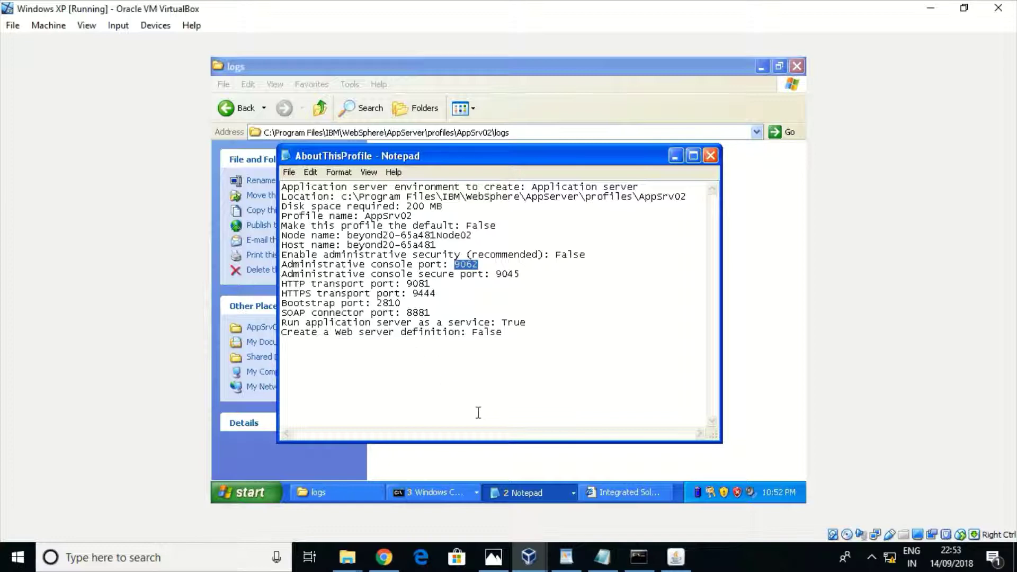
pyautogui.click(634, 494)
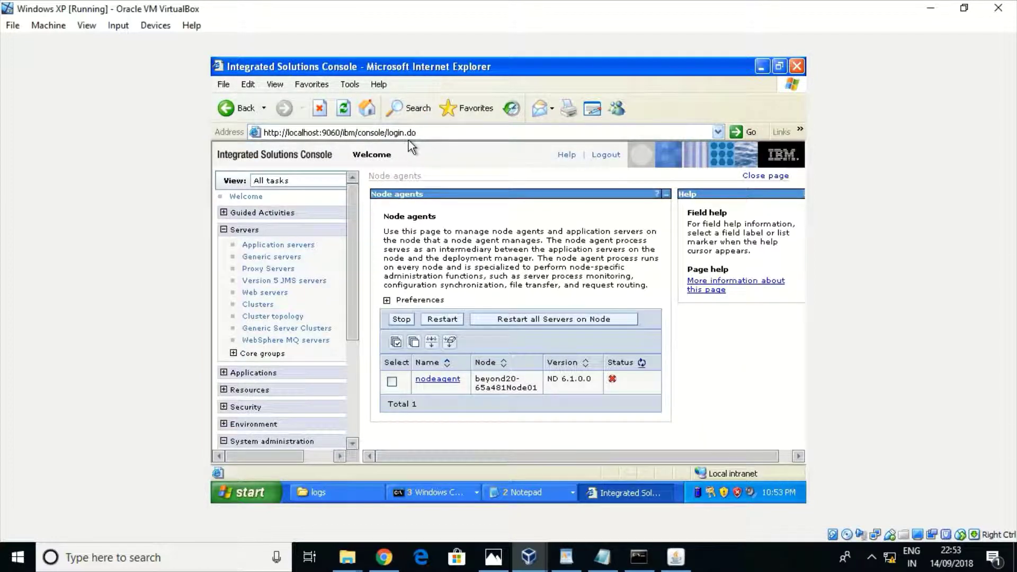
pyautogui.click(605, 155)
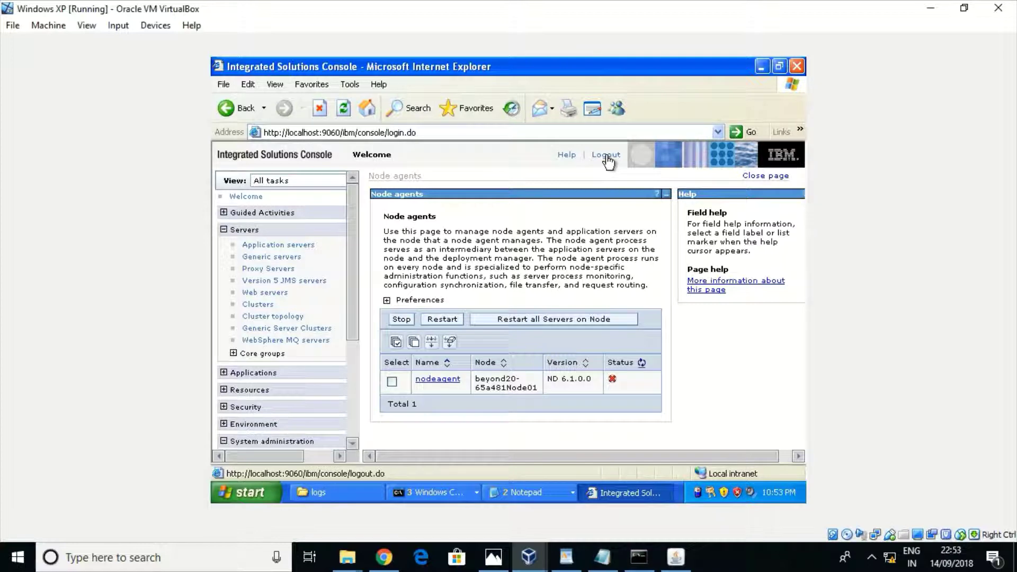
pyautogui.click(440, 132)
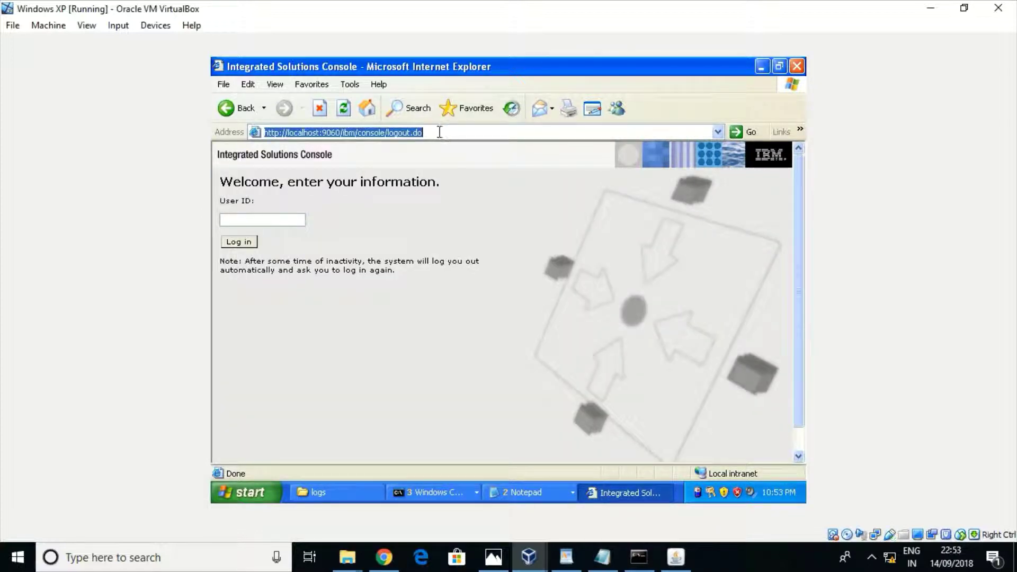
pyautogui.click(440, 132)
pyautogui.press('BackSpace')
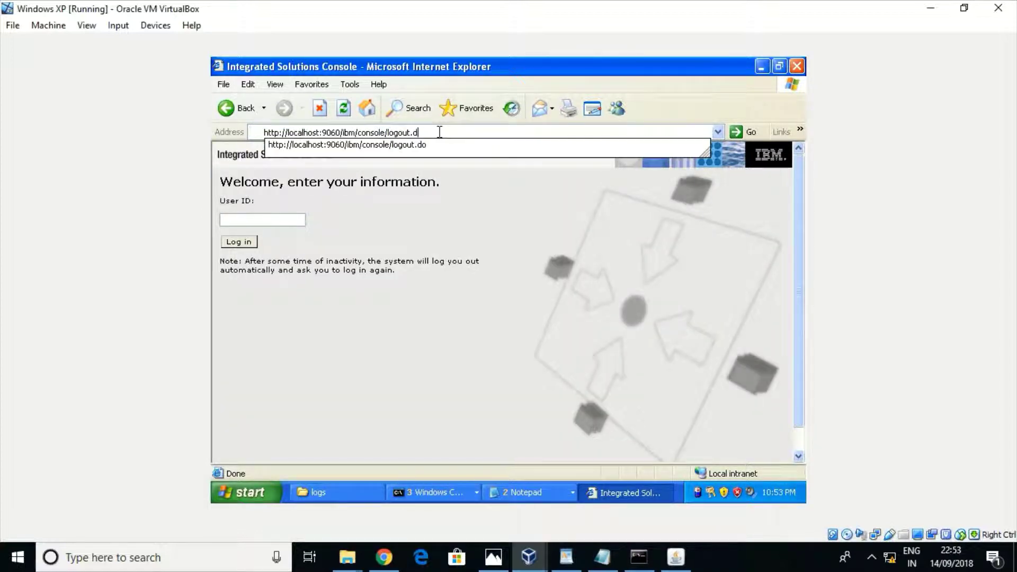
pyautogui.press('BackSpace')
pyautogui.press('BackSpace')
pyautogui.press('BackSpace')
pyautogui.press('BackSpace')
pyautogui.press('BackSpace')
pyautogui.press('BackSpace')
pyautogui.press('BackSpace')
pyautogui.press('BackSpace')
pyautogui.press('BackSpace')
pyautogui.press('BackSpace')
pyautogui.press('BackSpace')
pyautogui.press('BackSpace')
pyautogui.press('BackSpace')
pyautogui.press('BackSpace')
pyautogui.press('BackSpace')
pyautogui.press('BackSpace')
pyautogui.press('BackSpace')
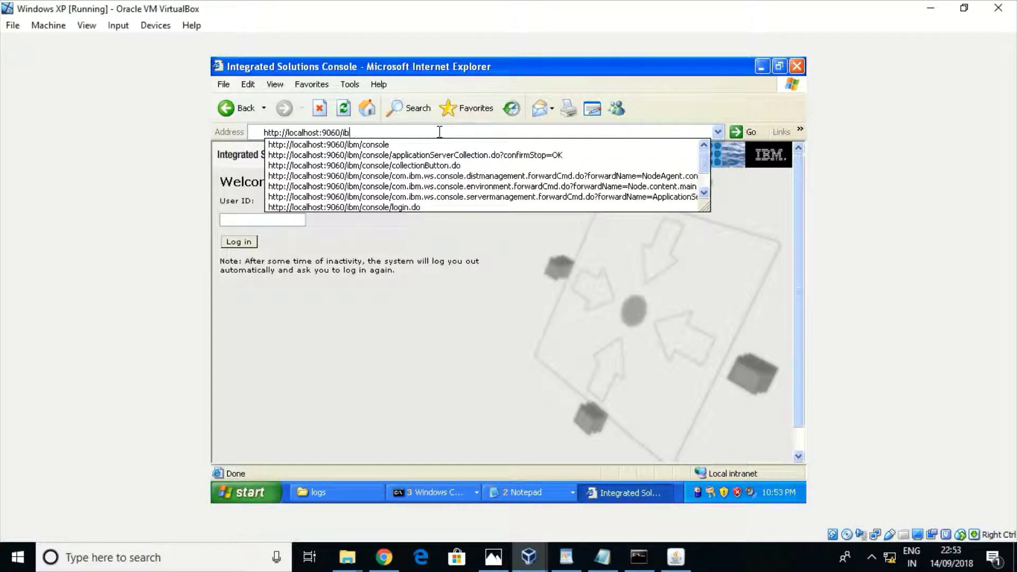
pyautogui.write('2')
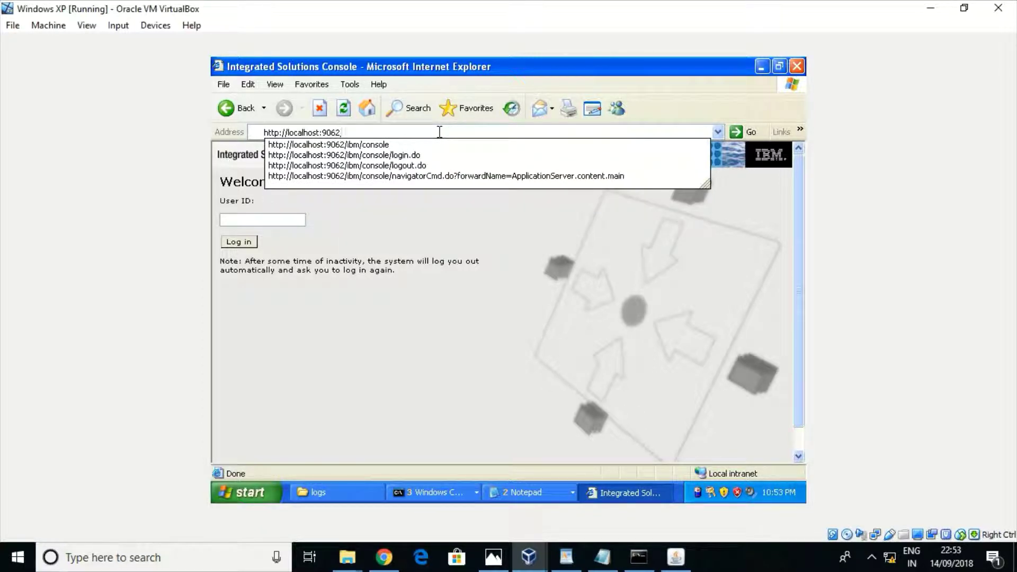
pyautogui.write('/admin')
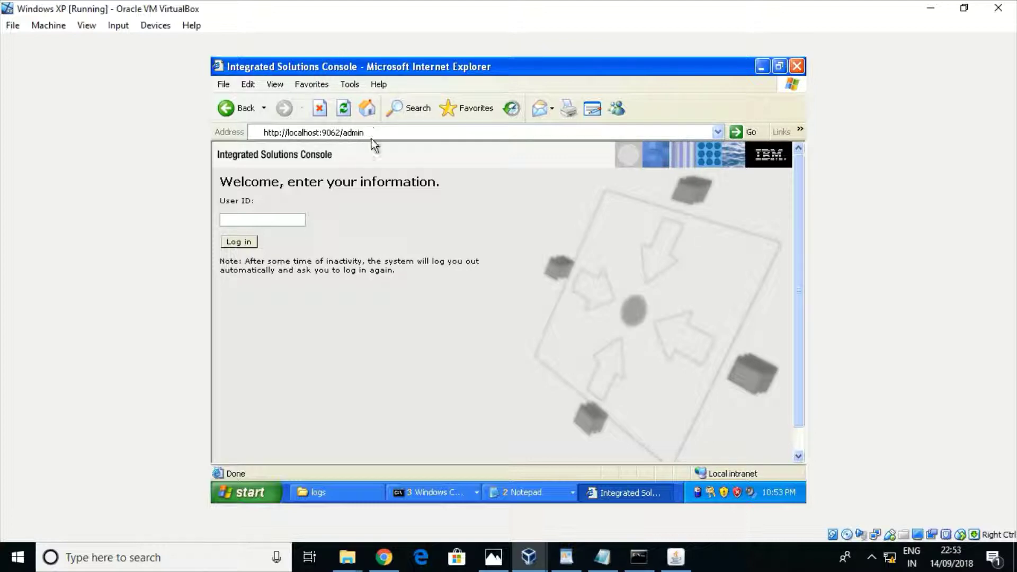
pyautogui.click(305, 132)
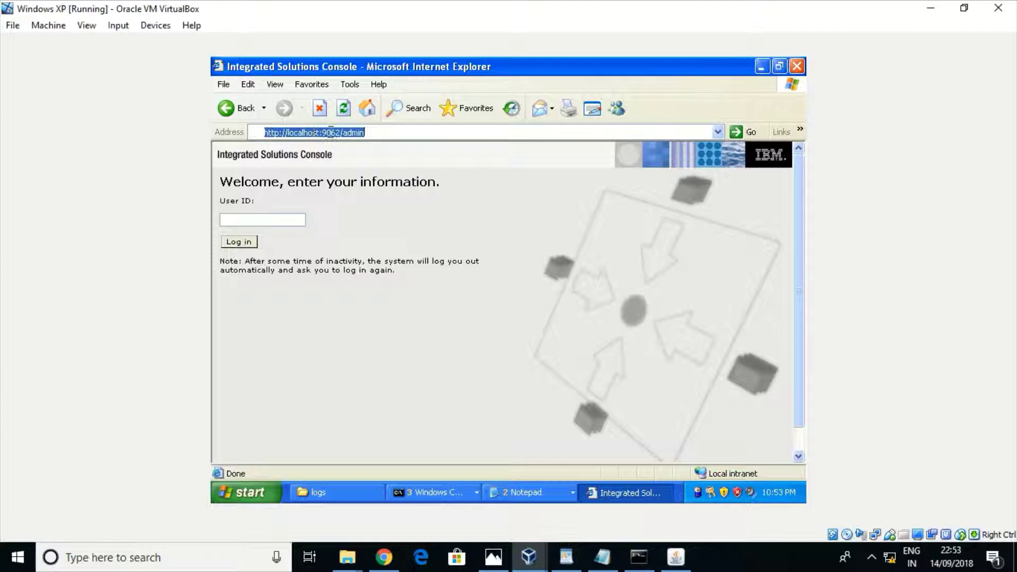
pyautogui.click(342, 133)
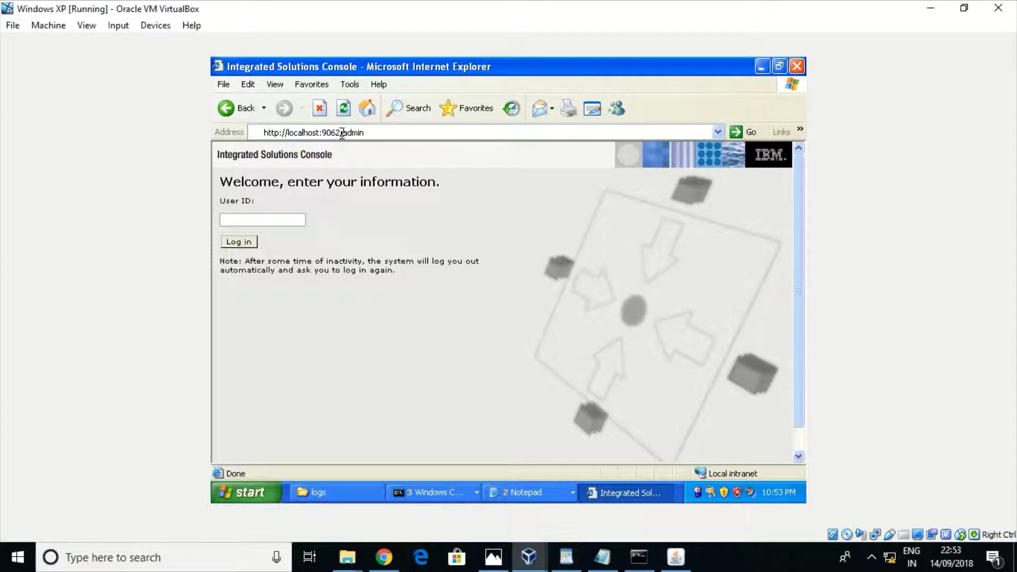
pyautogui.moveTo(342, 132); pyautogui.dragTo(322, 136)
pyautogui.click(368, 133)
pyautogui.press('Return')
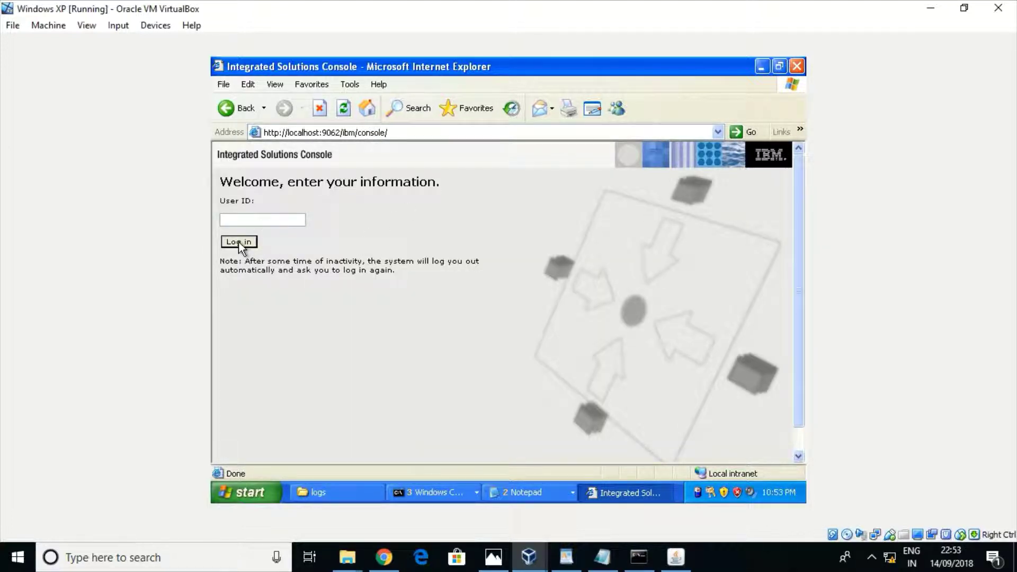
# - Log in to the AppSrv02 console without a user ID and review the Servers and Applications sections
pyautogui.click(238, 242)
pyautogui.click(238, 242)
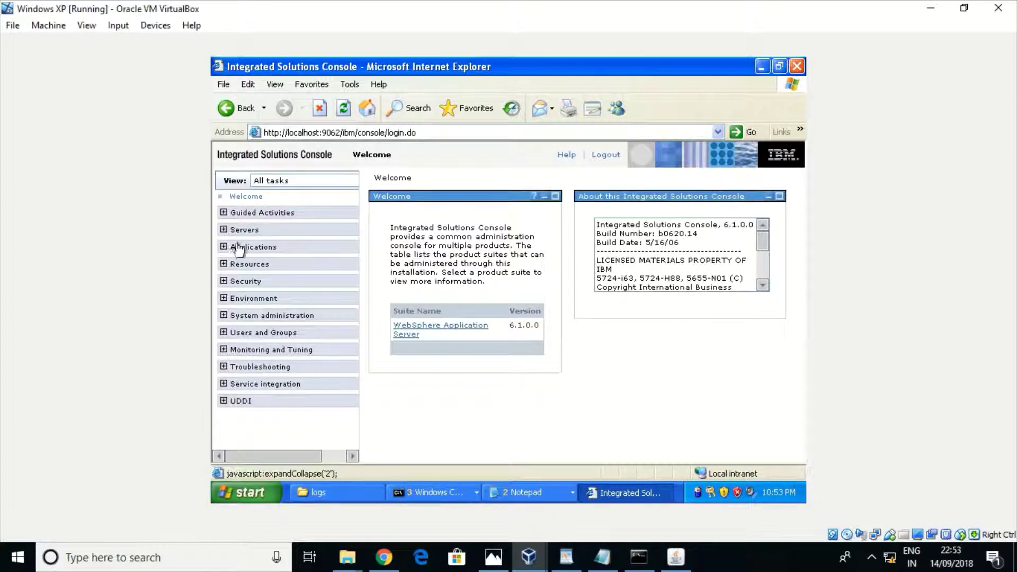
pyautogui.click(225, 231)
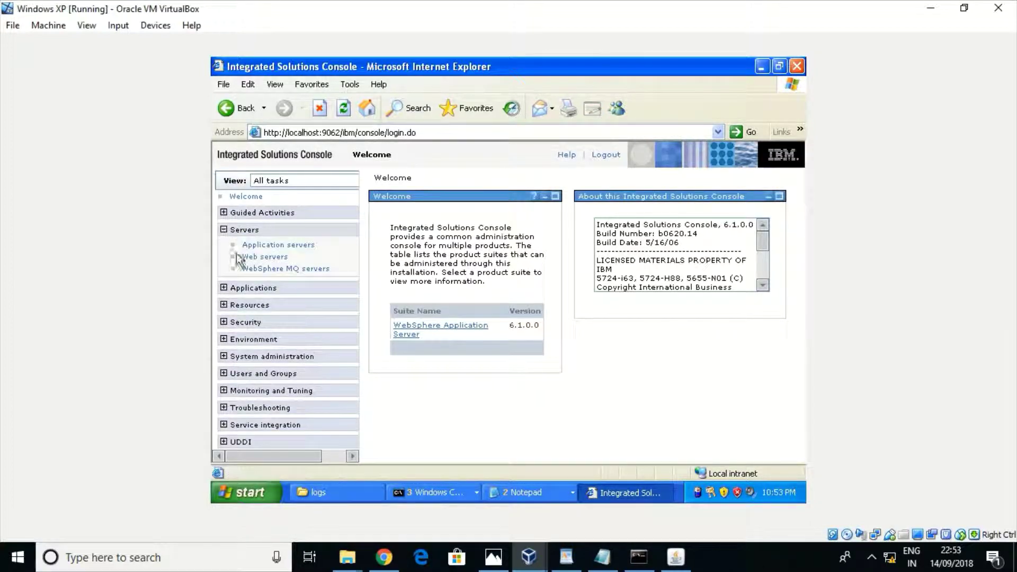
pyautogui.click(224, 288)
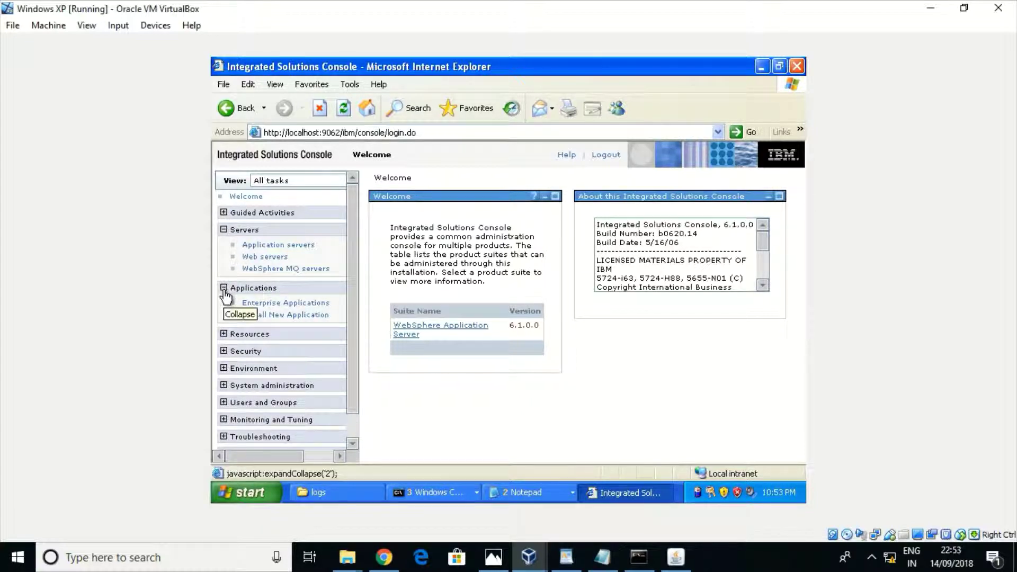
pyautogui.click(224, 289)
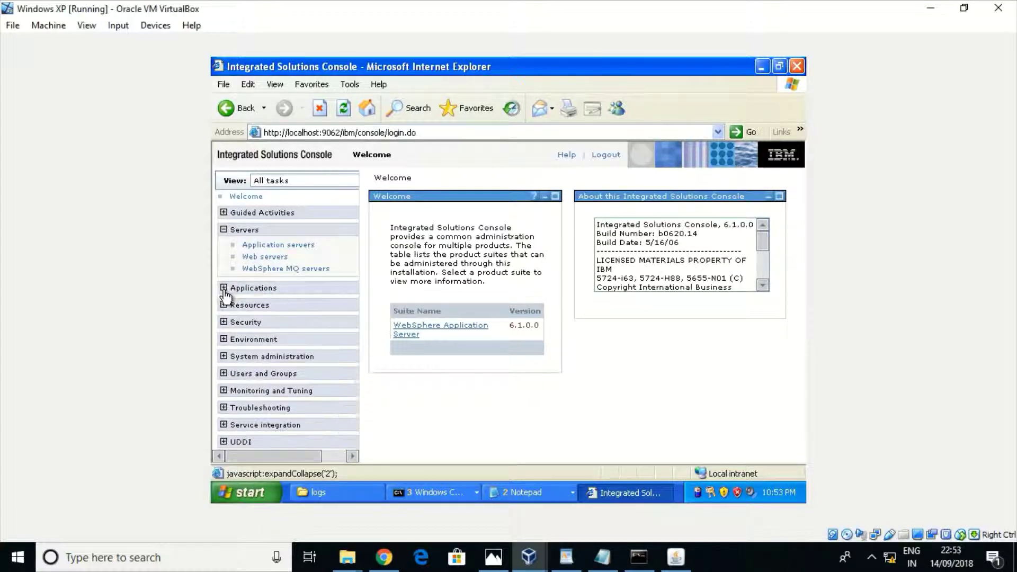
pyautogui.click(224, 230)
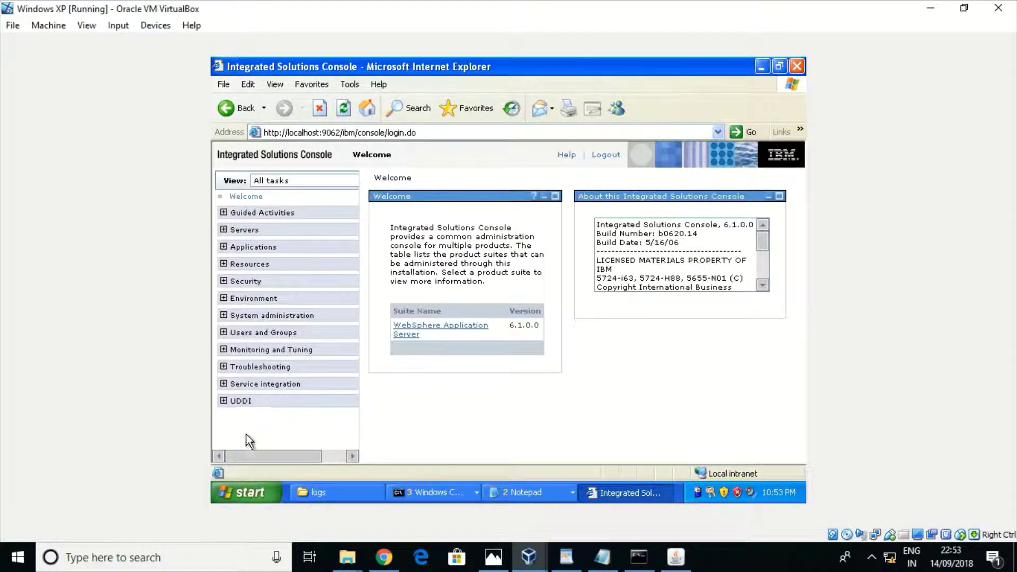
# - Log out of the AppSrv02 console, then close the browser and the AppSrv02 AboutThisProfile file
pyautogui.click(603, 155)
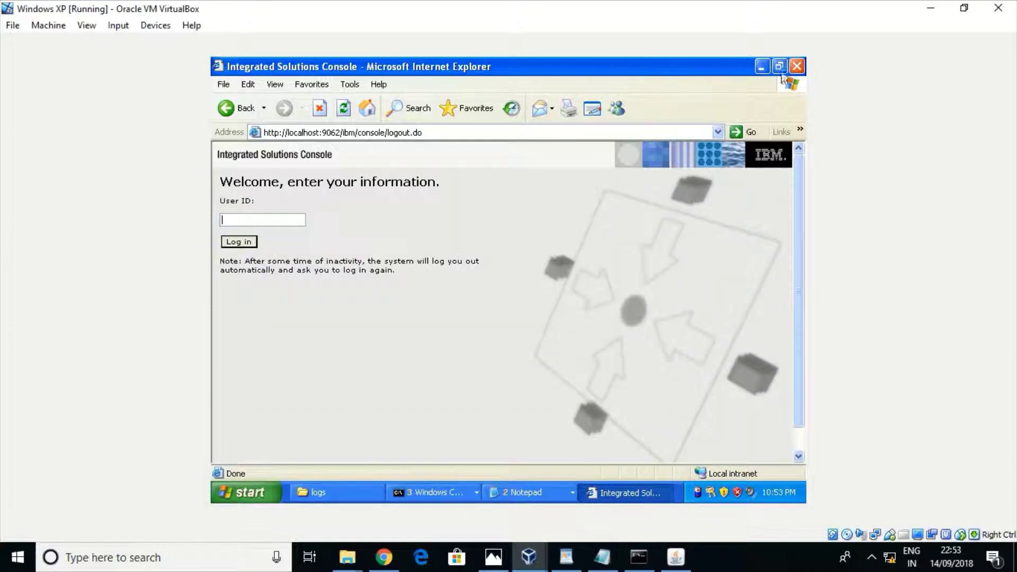
pyautogui.click(796, 67)
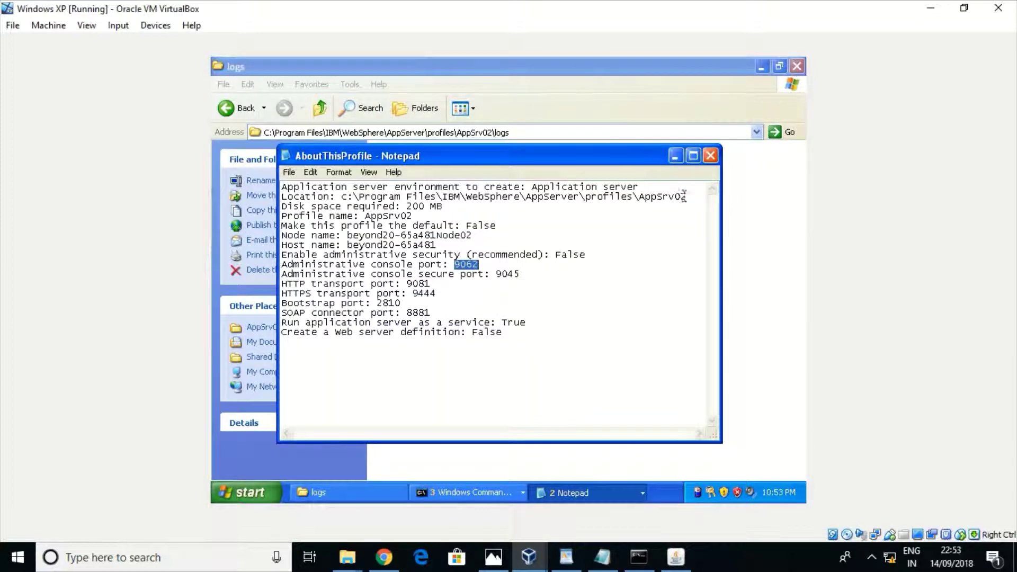
pyautogui.click(708, 155)
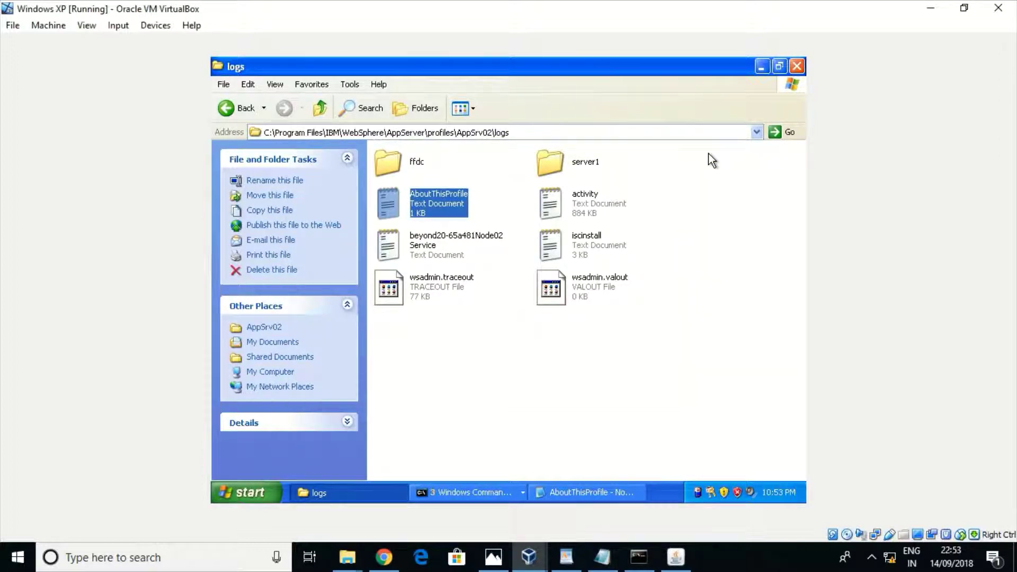
pyautogui.click(471, 489)
pyautogui.click(577, 370)
pyautogui.click(577, 370)
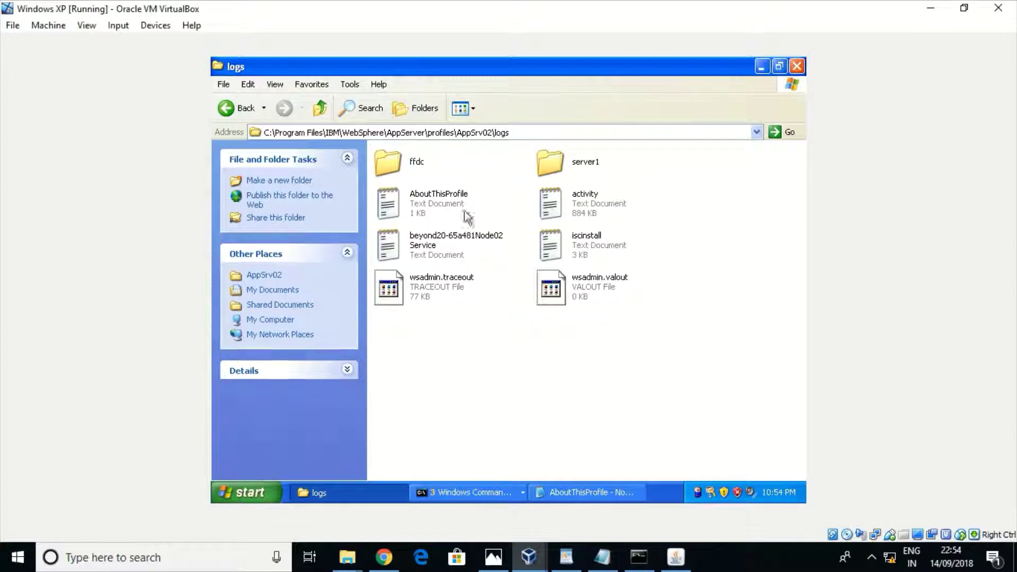
# - Go to the AppSrv02 profile's bin folder and copy its full path
pyautogui.click(522, 131)
pyautogui.click(522, 132)
pyautogui.press('BackSpace')
pyautogui.press('BackSpace')
pyautogui.press('BackSpace')
pyautogui.press('BackSpace')
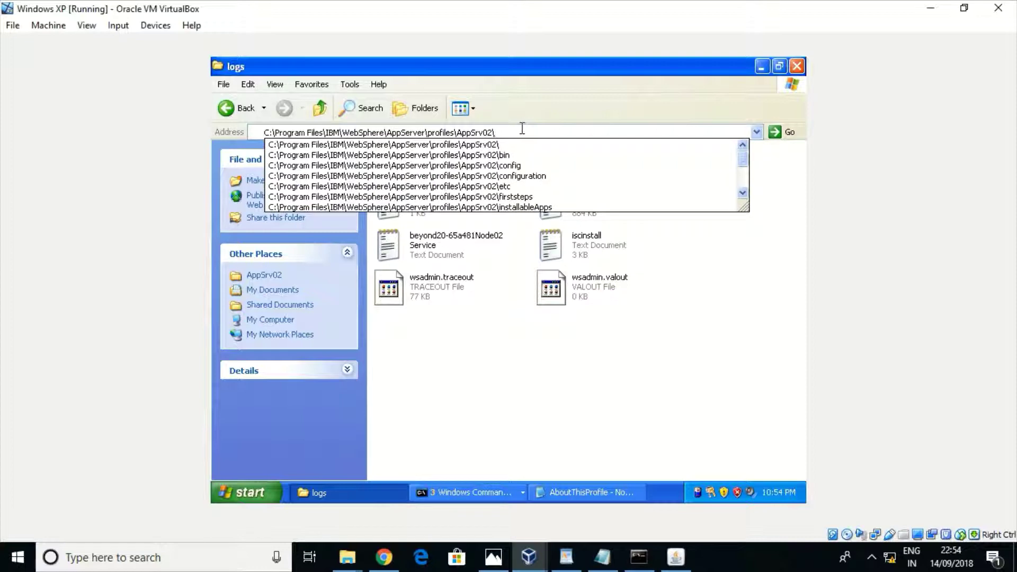
pyautogui.press('Return')
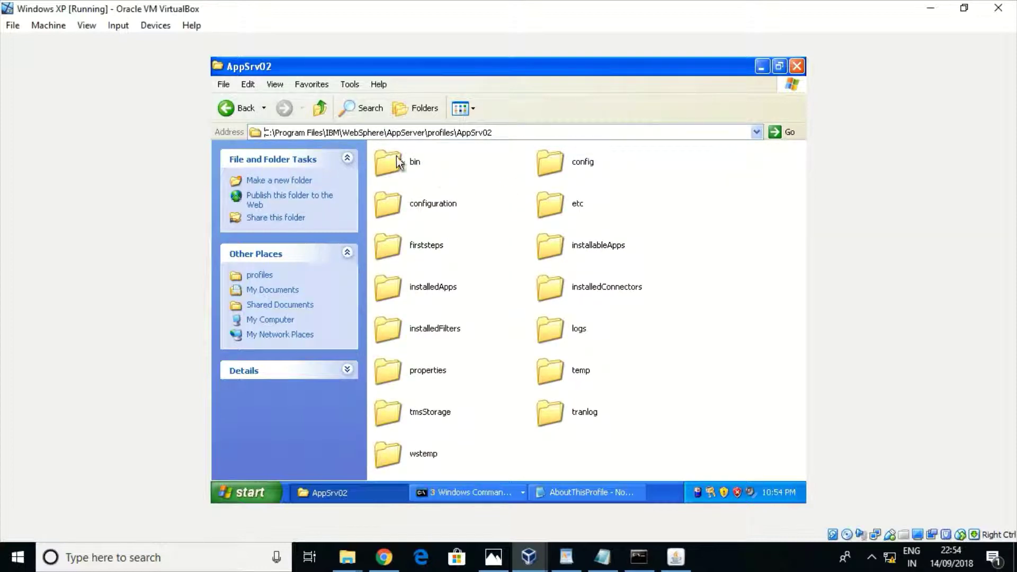
pyautogui.doubleClick(398, 162)
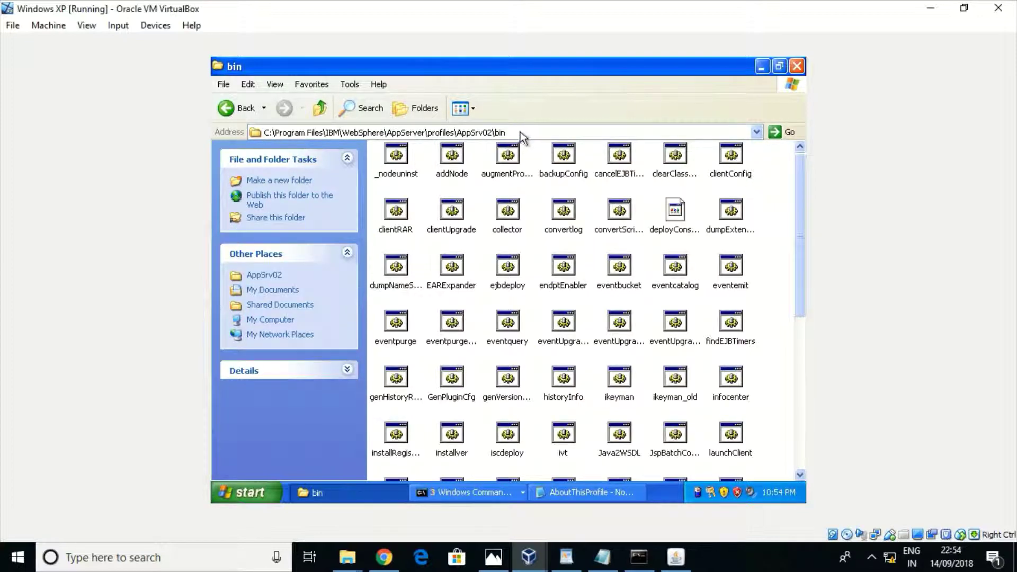
pyautogui.click(521, 129)
pyautogui.press('cmd+c')
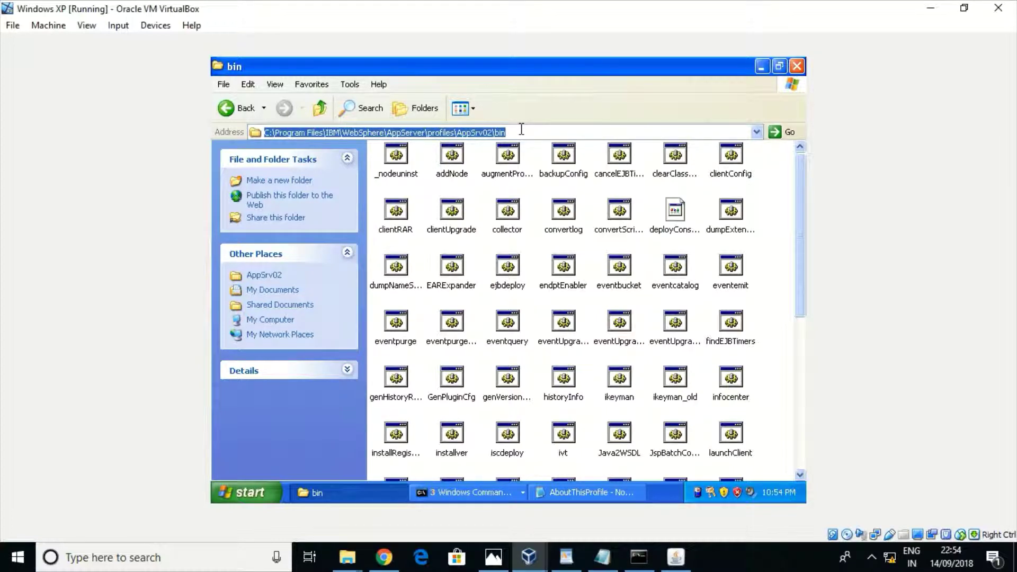
# - Change the directory in the AppSrv02 command prompt to C:\Program Files\IBM\WebSphere\AppServer\profiles\AppSrv02\bin using the copied path
pyautogui.click(437, 487)
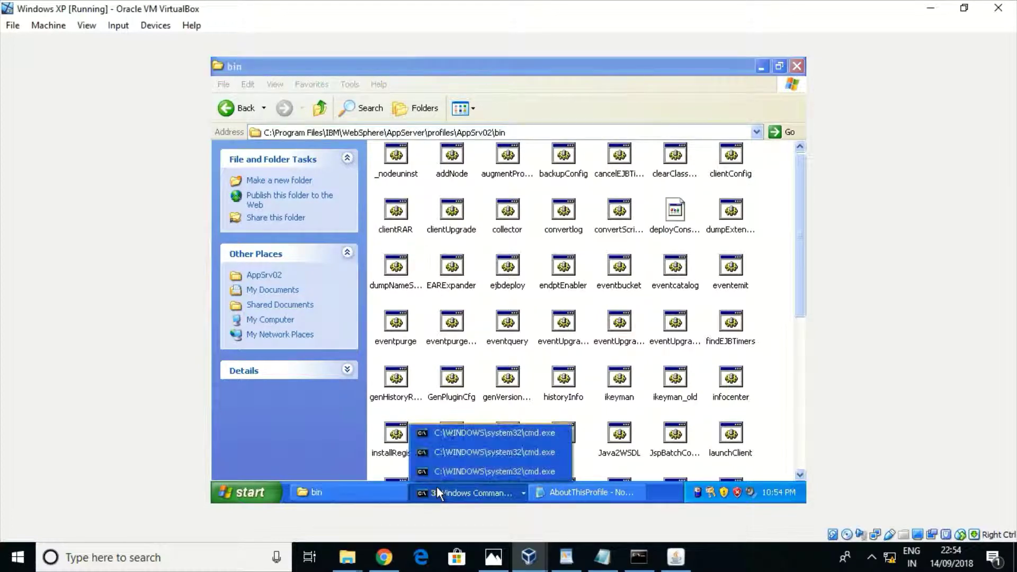
pyautogui.click(466, 458)
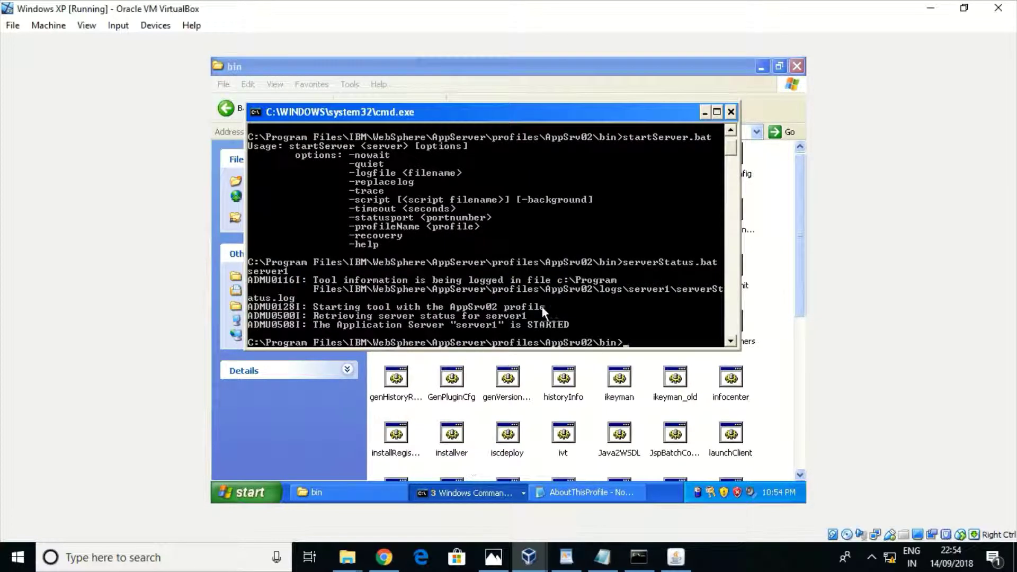
pyautogui.write('cd')
pyautogui.rightClick(668, 327)
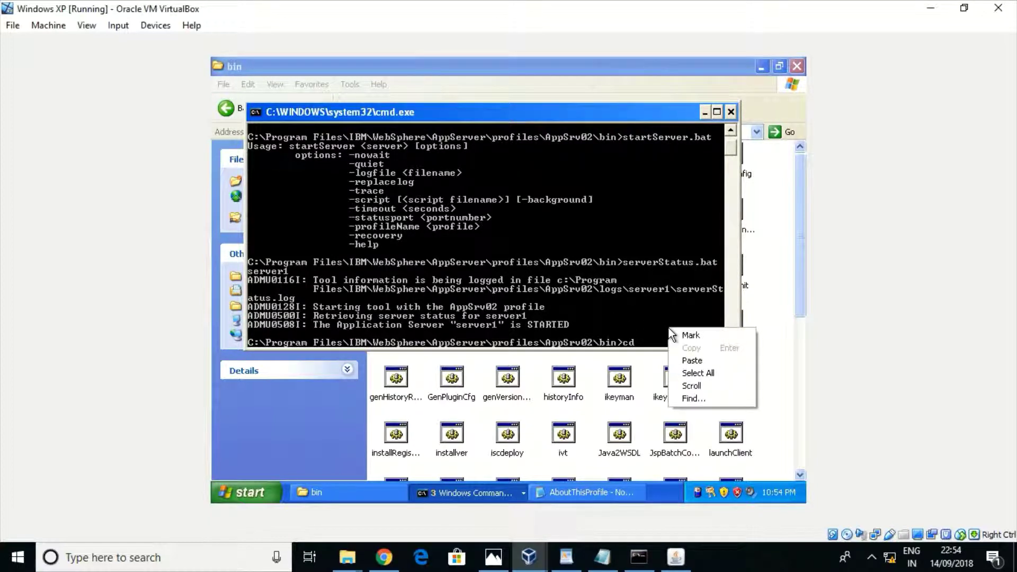
pyautogui.click(692, 361)
pyautogui.press('Return')
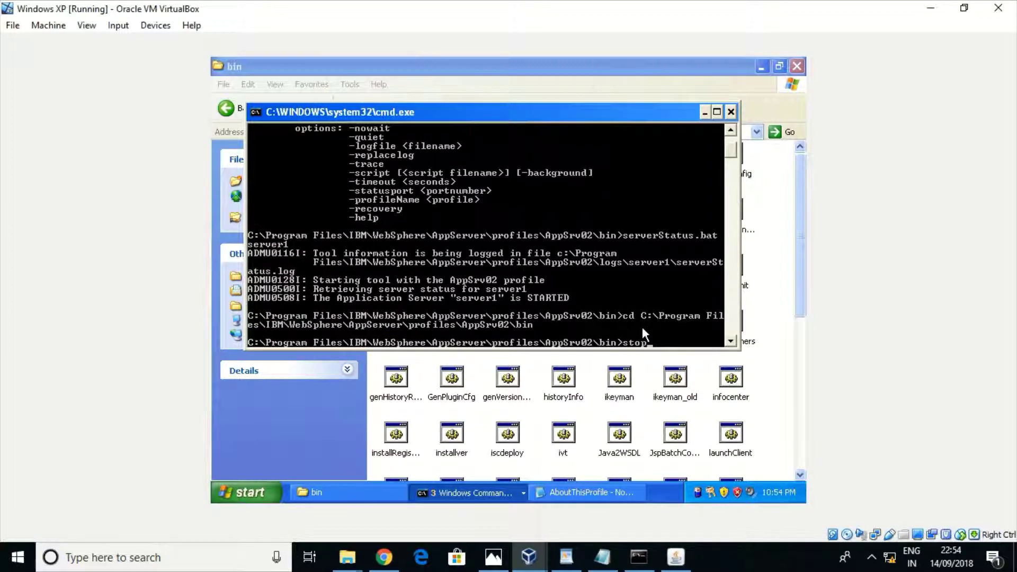
# - Run stopServer.bat without arguments to show its usage options
pyautogui.write('stopSer')
pyautogui.press('Tab')
pyautogui.press('Return')
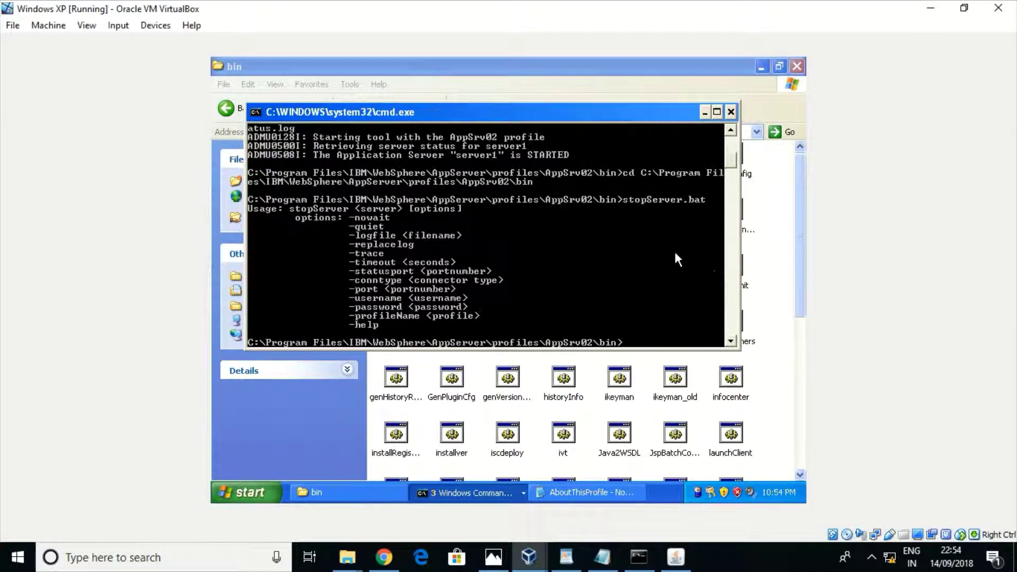
# - Stop the AppSrv02 application server by running stopServer.bat server1
pyautogui.press('Up')
pyautogui.write('server1')
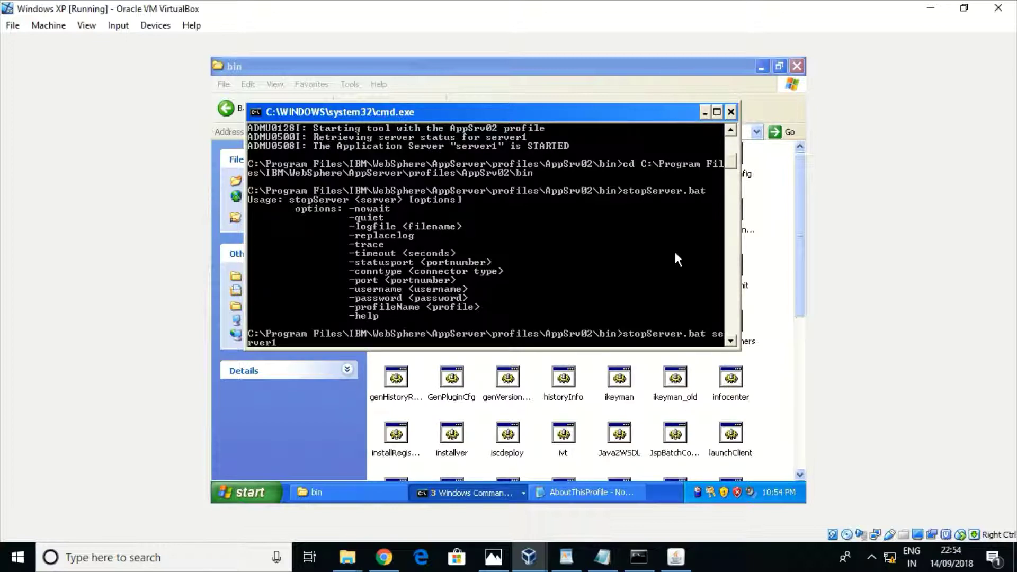
pyautogui.press('Return')
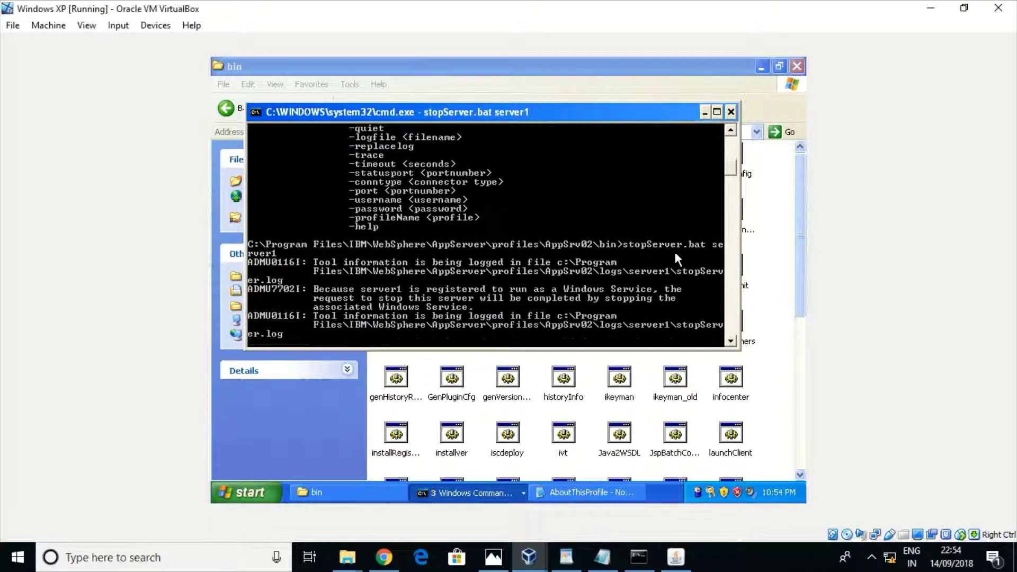
# - Close the Deployment Manager's AboutThisProfile file and minimize the command prompt and bin folder windows
pyautogui.click(585, 492)
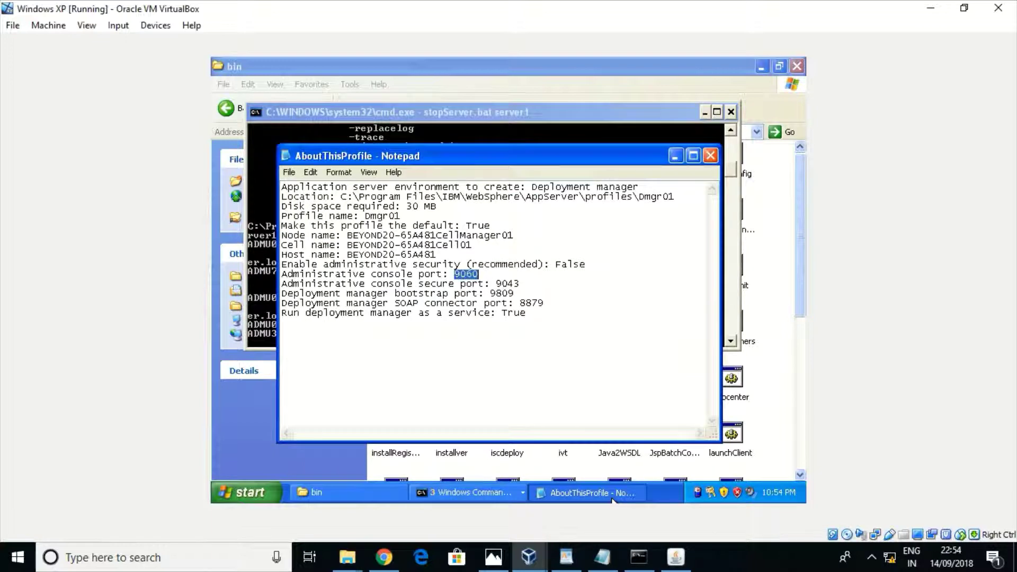
pyautogui.click(710, 156)
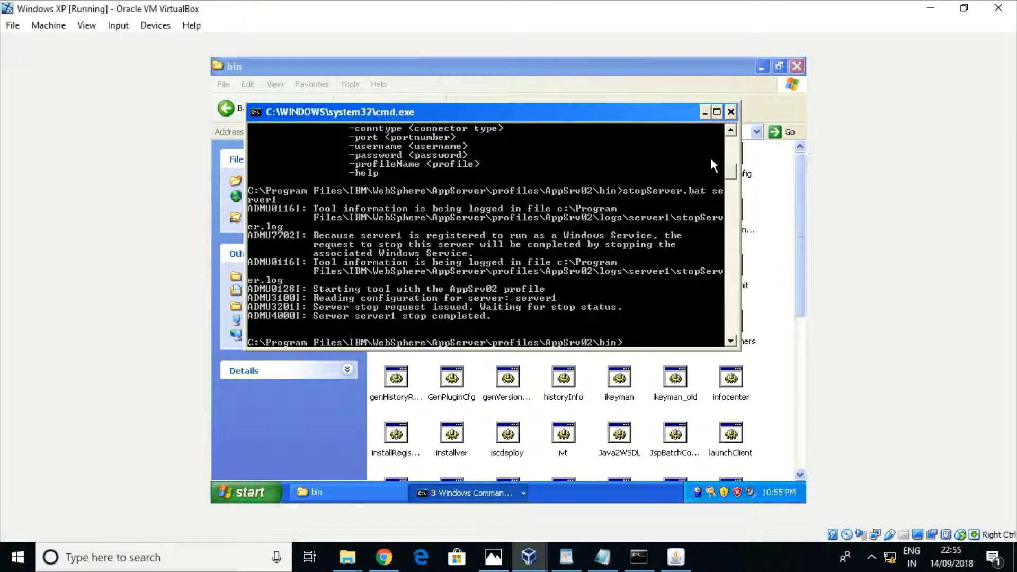
pyautogui.click(705, 113)
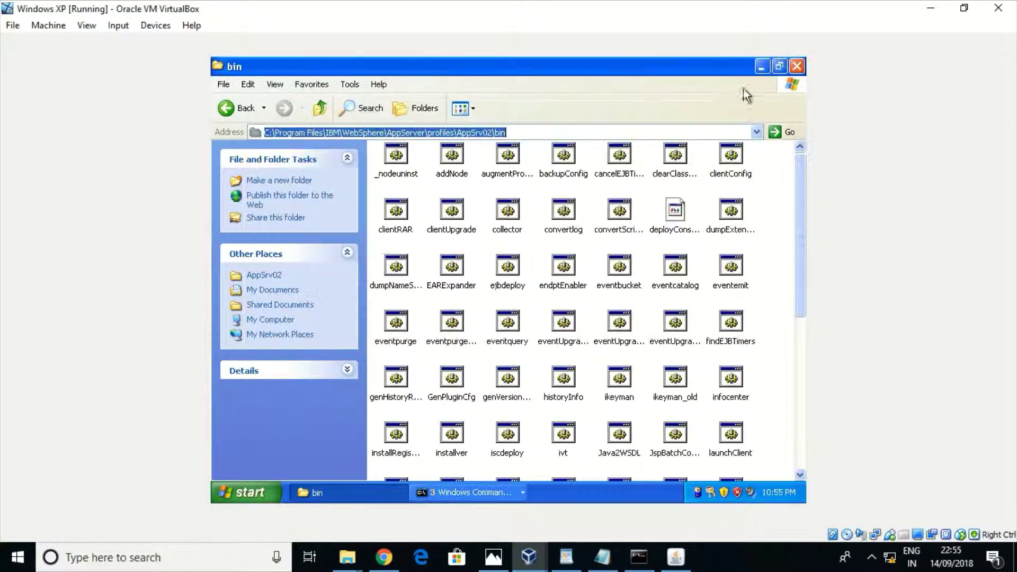
pyautogui.click(761, 68)
# - Open the addNode text file on the desktop and highlight the addNode command and the host name beyond20-65a481
pyautogui.doubleClick(234, 194)
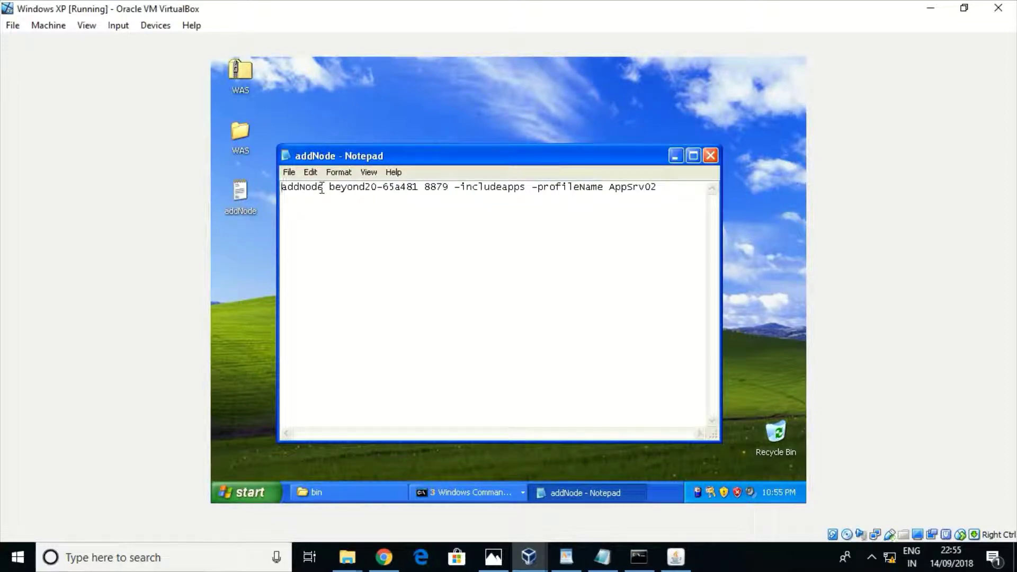
pyautogui.moveTo(324, 187); pyautogui.dragTo(281, 188)
pyautogui.moveTo(417, 187); pyautogui.dragTo(328, 188)
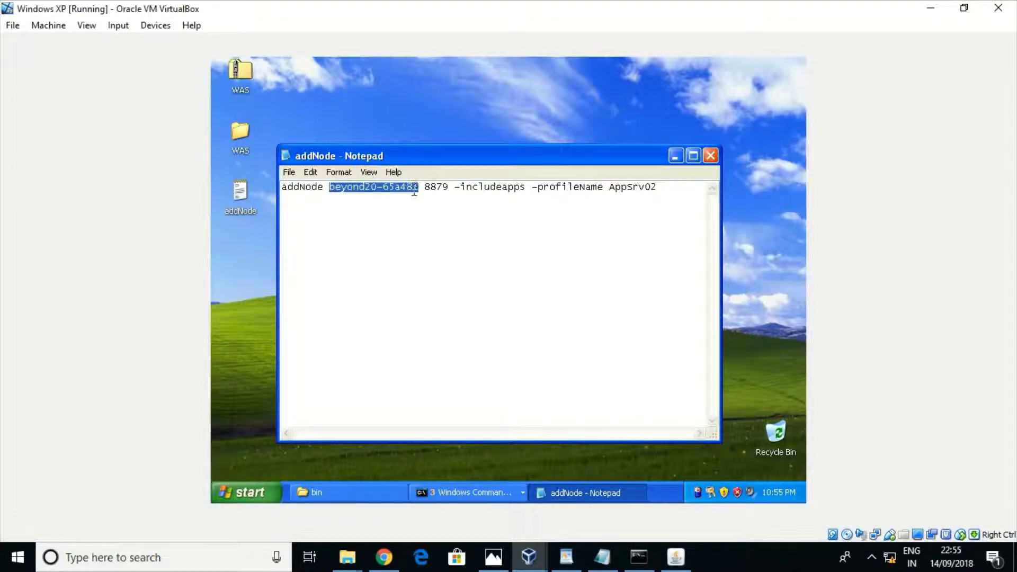
# - Run hostname in the AppSrv02 command prompt to check the machine's host name, and return to the addNode text file
pyautogui.click(442, 492)
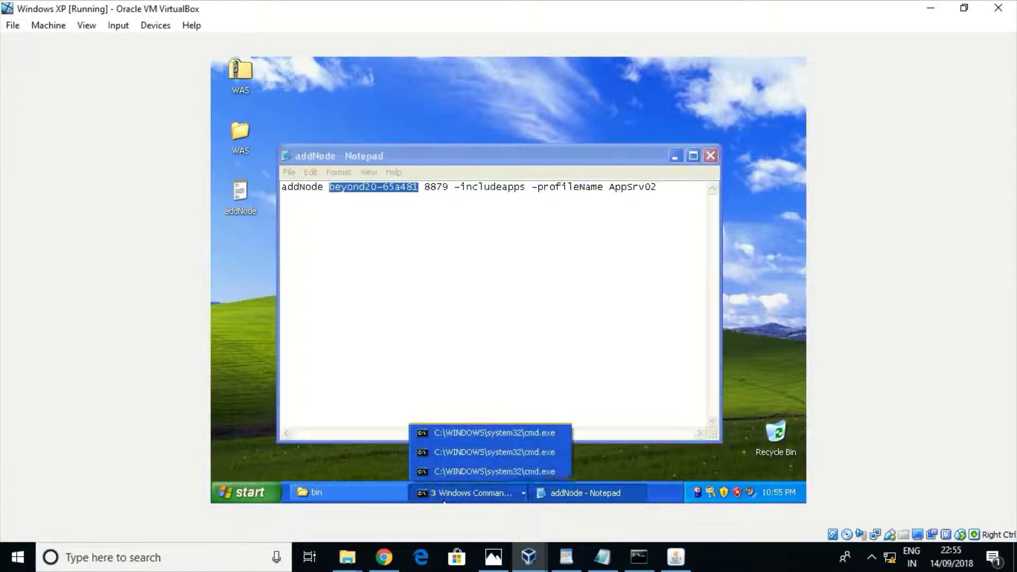
pyautogui.click(478, 445)
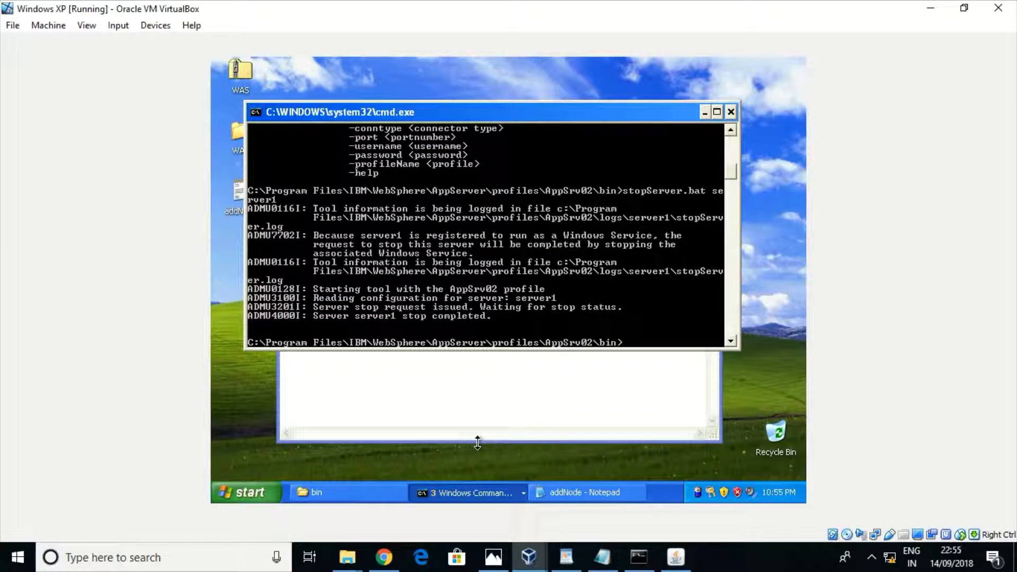
pyautogui.write('hostname')
pyautogui.press('Return')
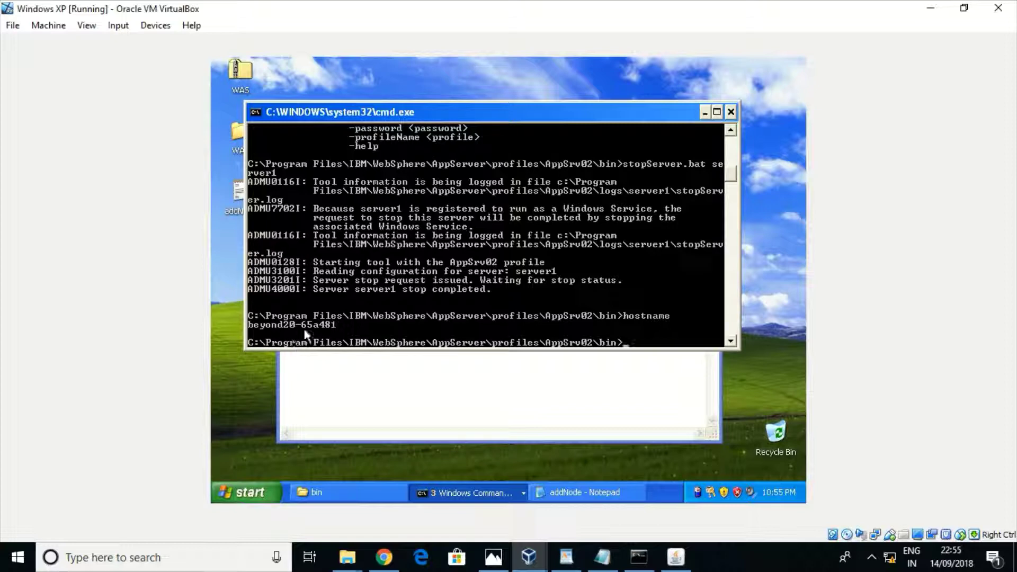
pyautogui.click(327, 376)
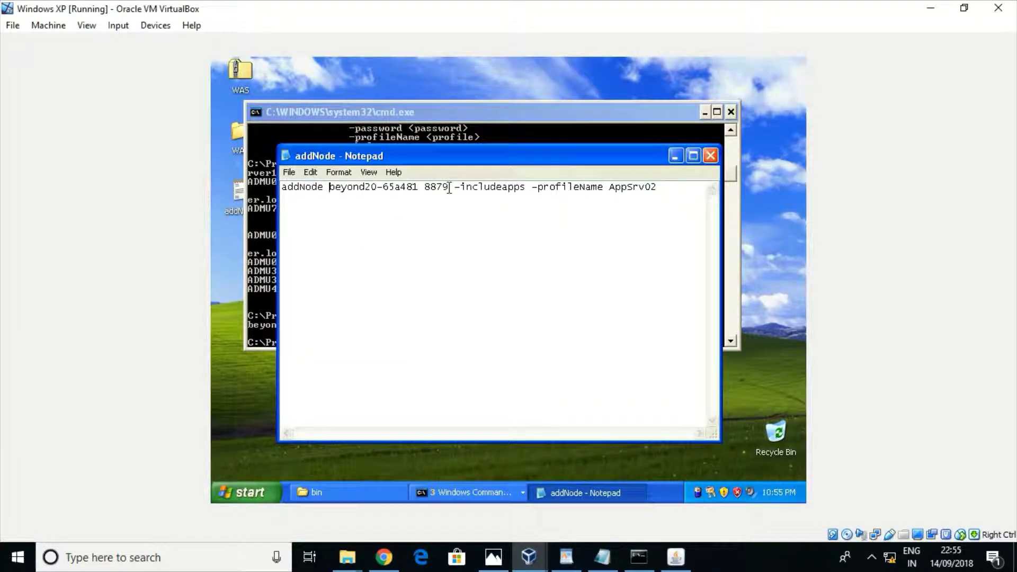
# - Open AboutThisProfile from the Dmgr01 profile's logs folder and highlight the Deployment Manager's SOAP connector port
pyautogui.click(339, 490)
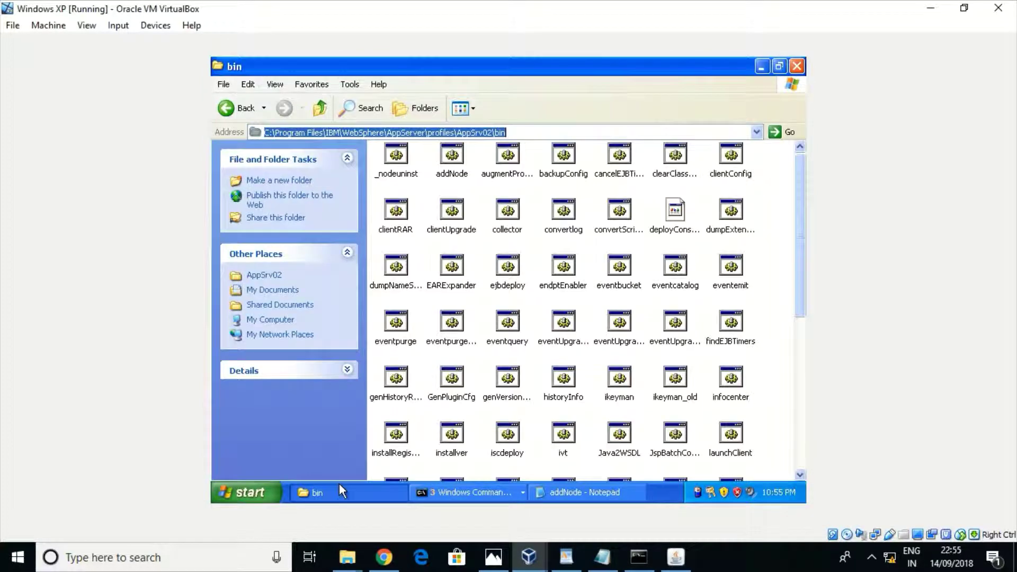
pyautogui.click(509, 133)
pyautogui.press('BackSpace')
pyautogui.press('BackSpace')
pyautogui.press('BackSpace')
pyautogui.press('BackSpace')
pyautogui.press('BackSpace')
pyautogui.press('BackSpace')
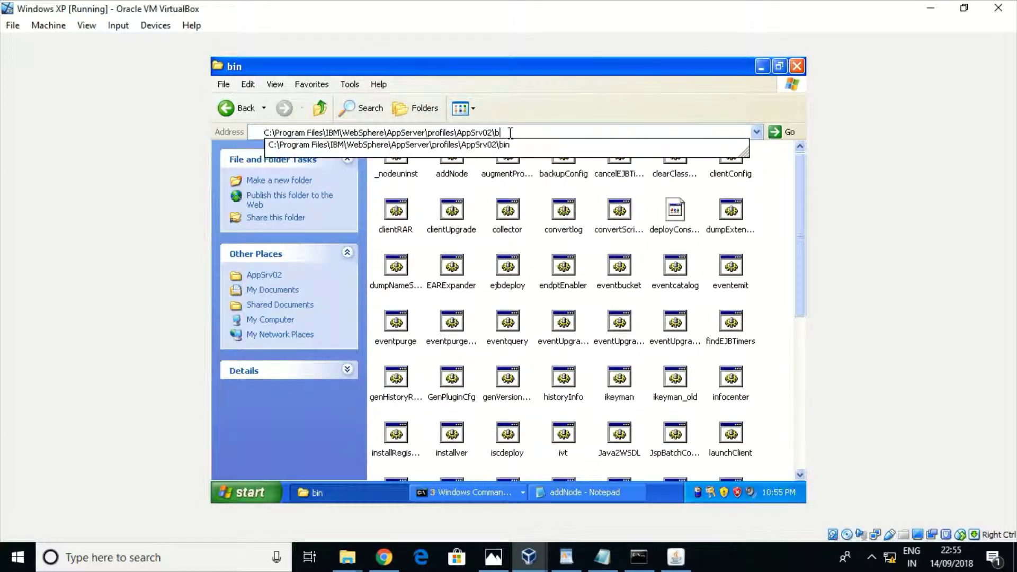
pyautogui.press('BackSpace')
pyautogui.press('BackSpace')
pyautogui.press('BackSpace')
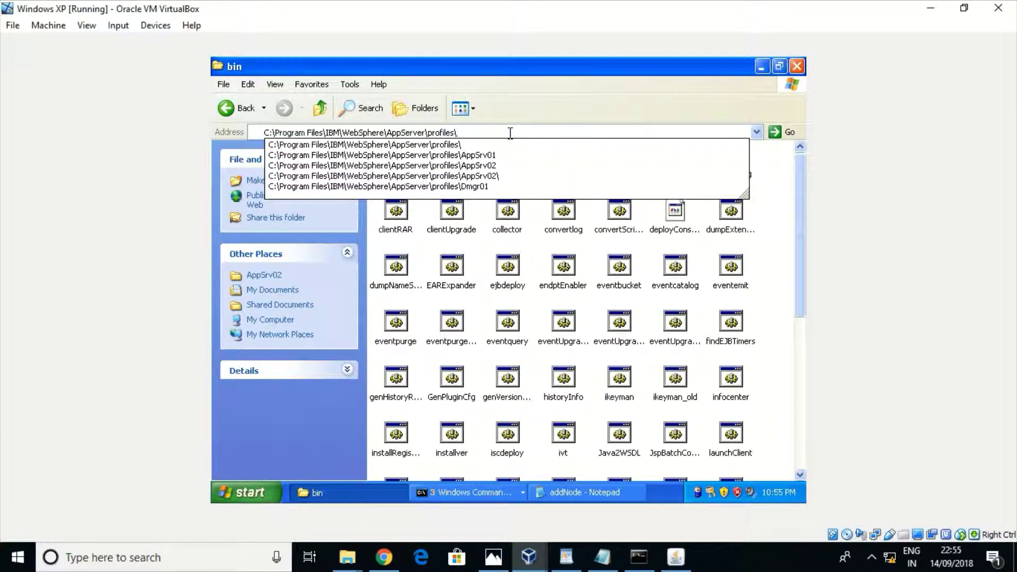
pyautogui.press('Return')
pyautogui.doubleClick(397, 200)
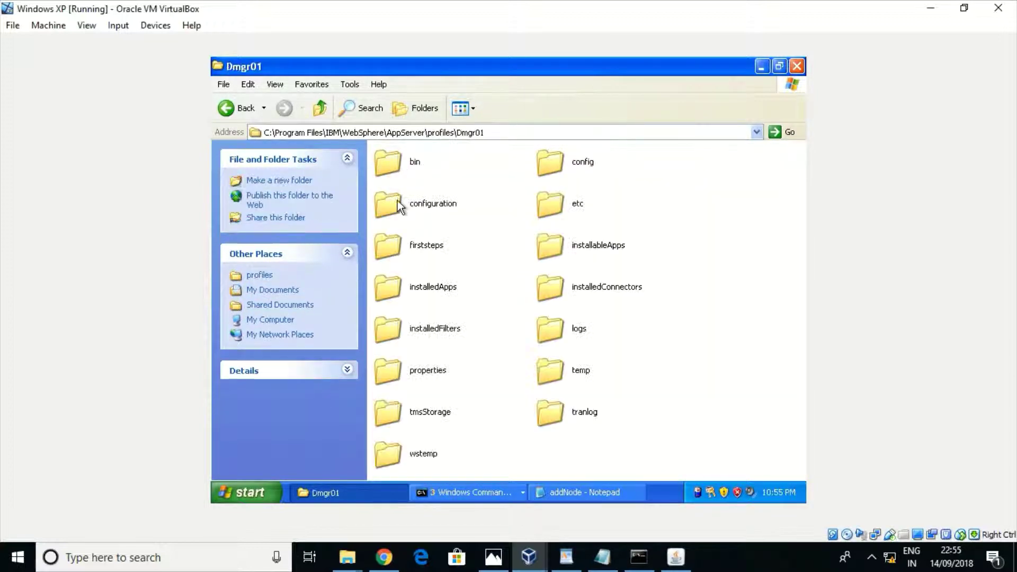
pyautogui.doubleClick(551, 332)
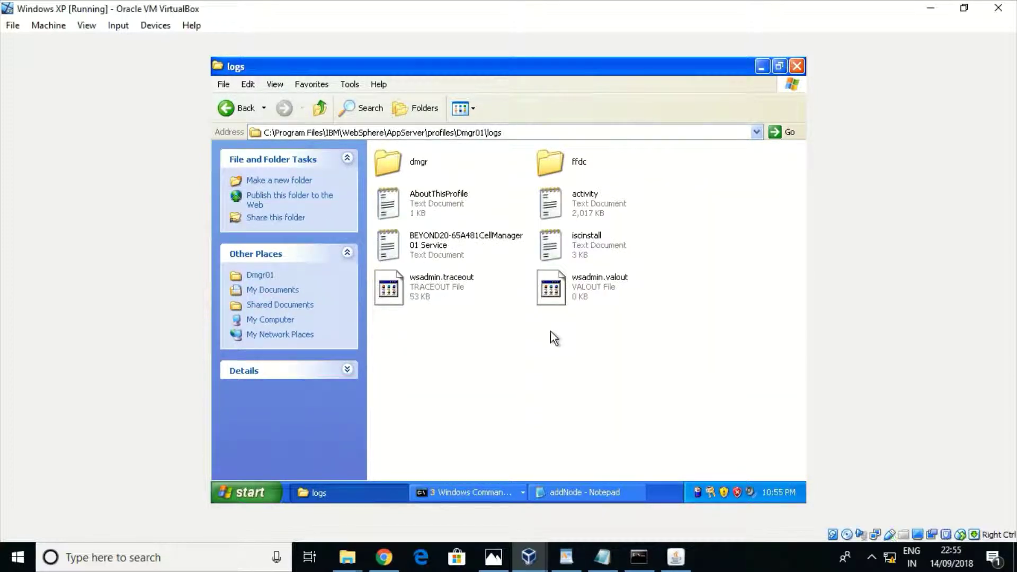
pyautogui.doubleClick(443, 206)
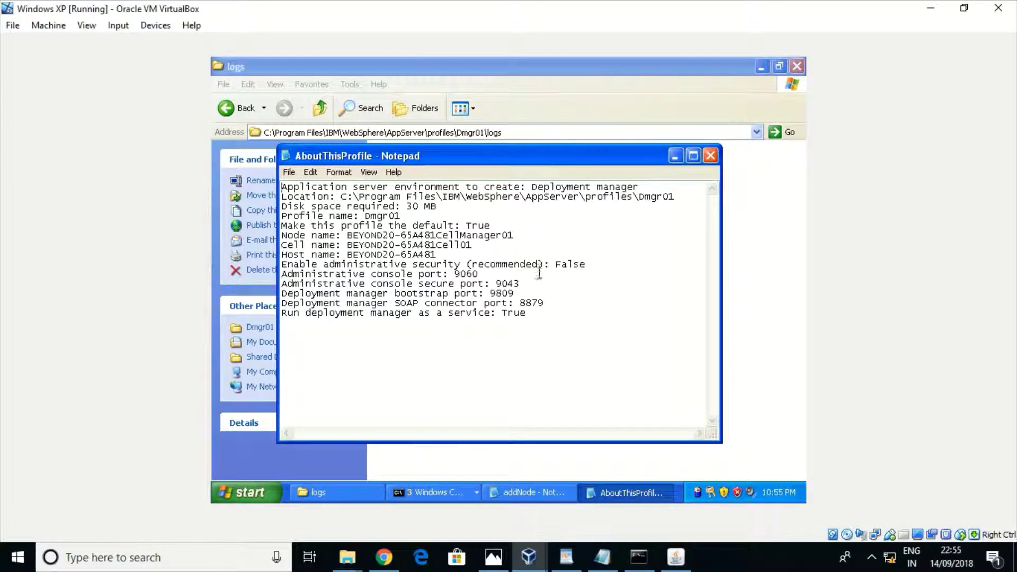
pyautogui.doubleClick(536, 303)
# - Return to the addNode text file and highlight the -includeapps option of the command
pyautogui.click(507, 491)
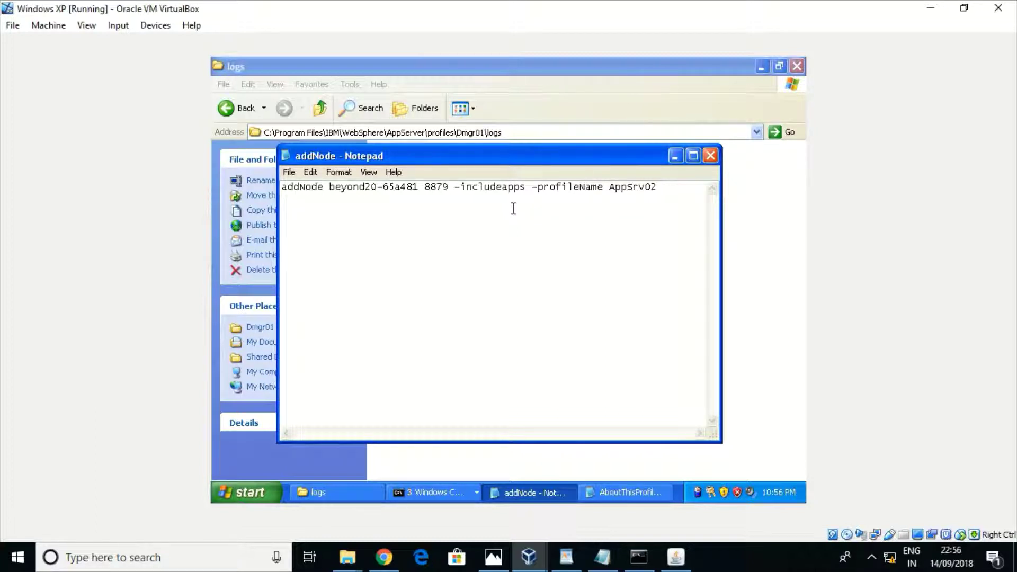
pyautogui.doubleClick(497, 187)
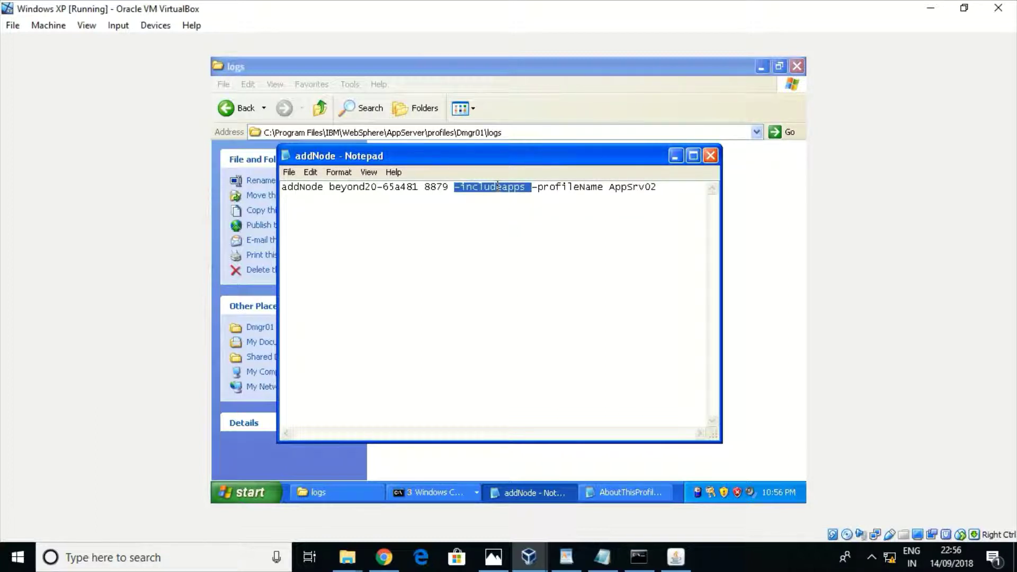
pyautogui.click(659, 190)
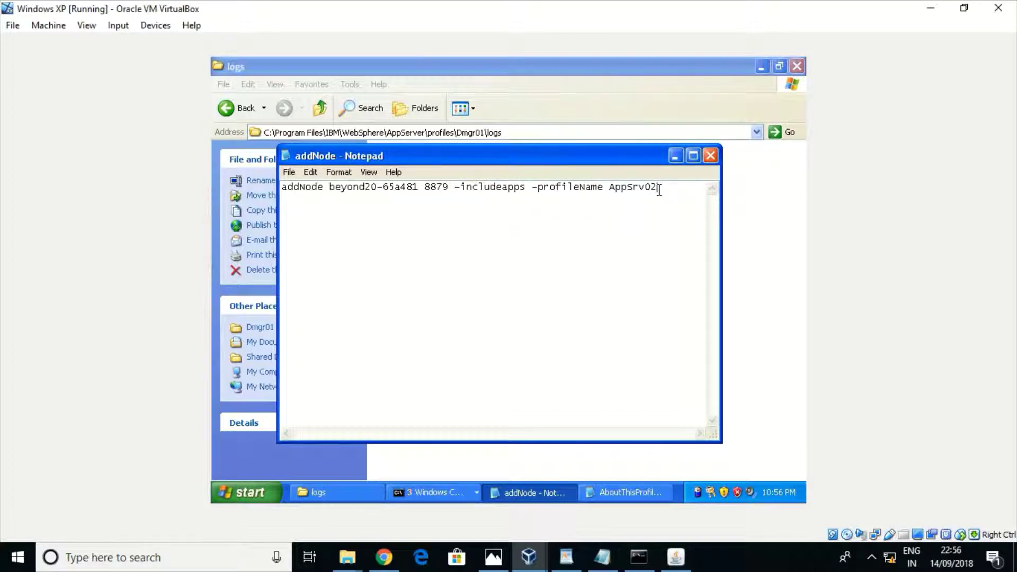
# - Browse to the AppSrv02\logs folder under C:\Program Files\IBM\WebSphere\AppServer\profiles
pyautogui.click(317, 492)
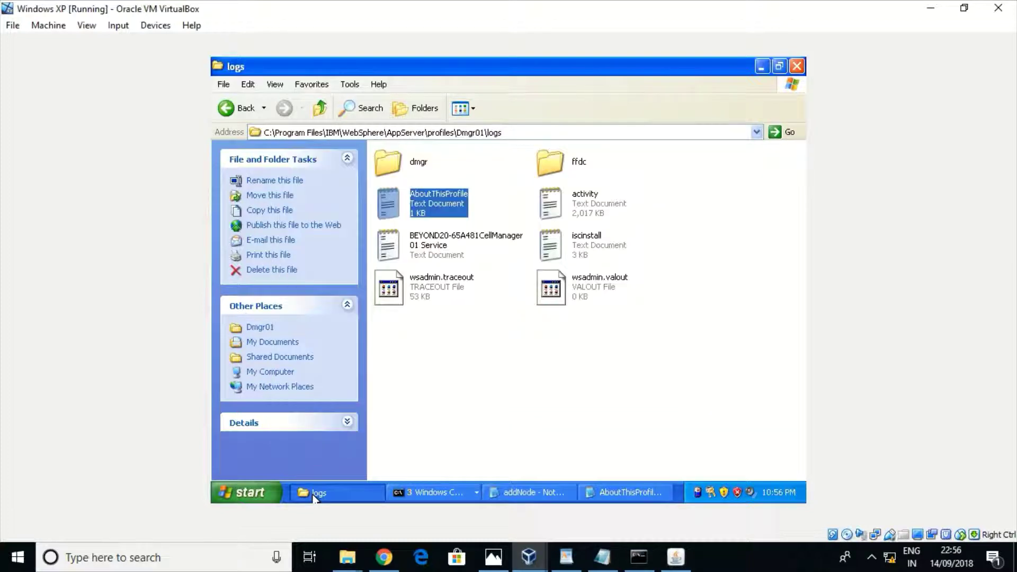
pyautogui.click(516, 132)
pyautogui.click(517, 132)
pyautogui.press('BackSpace')
pyautogui.press('BackSpace')
pyautogui.press('BackSpace')
pyautogui.press('BackSpace')
pyautogui.press('BackSpace')
pyautogui.press('BackSpace')
pyautogui.press('BackSpace')
pyautogui.press('BackSpace')
pyautogui.press('BackSpace')
pyautogui.press('BackSpace')
pyautogui.press('BackSpace')
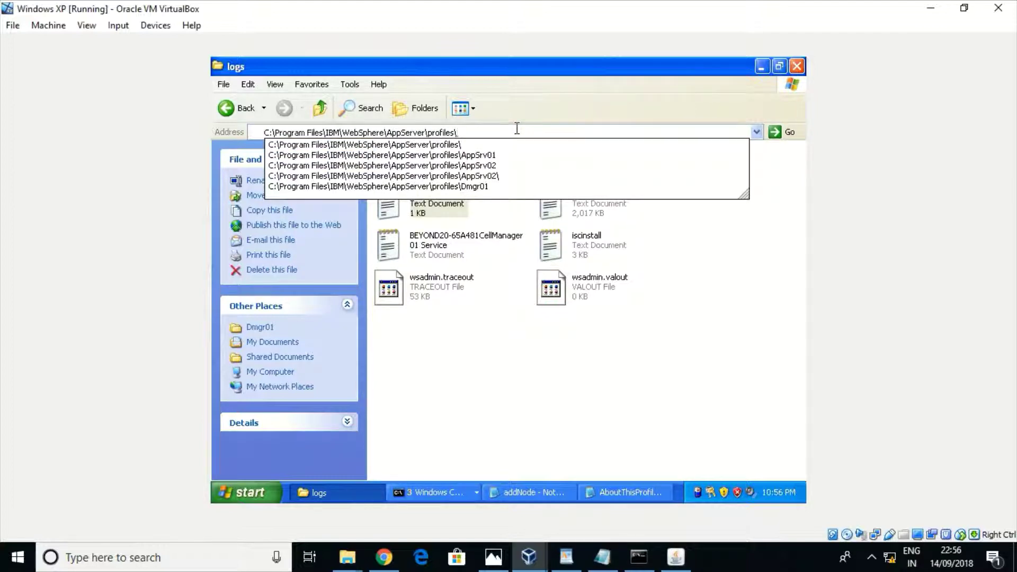
pyautogui.press('Return')
pyautogui.doubleClick(552, 164)
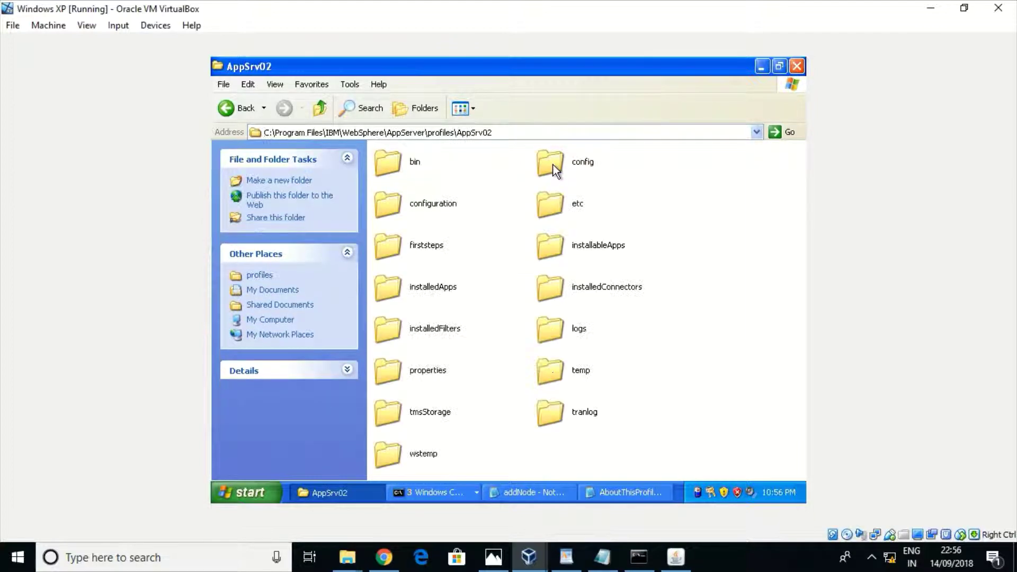
pyautogui.doubleClick(557, 331)
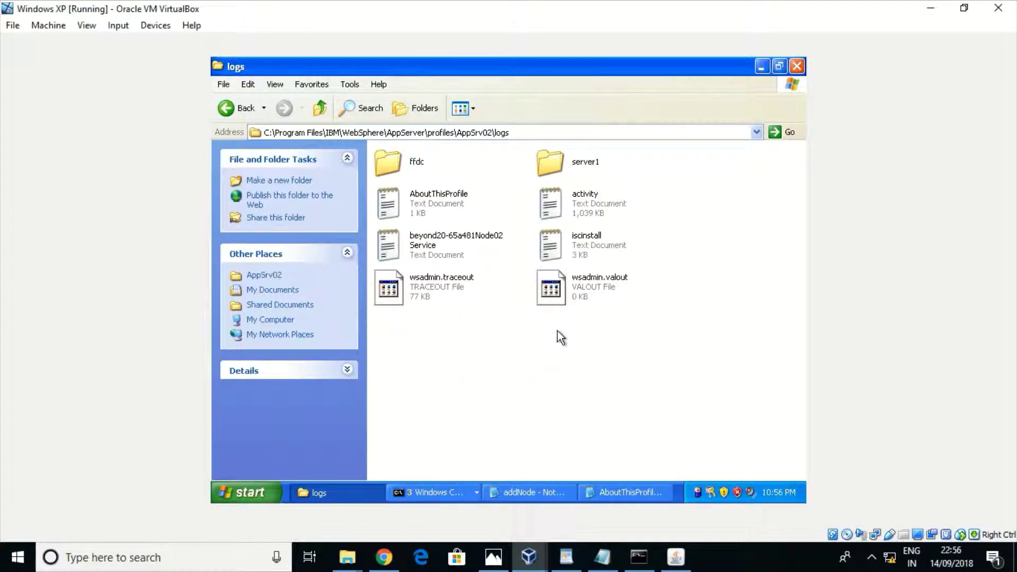
# - Open the AppSrv02 profile's AboutThisProfile file and highlight the Profile name line
pyautogui.click(407, 213)
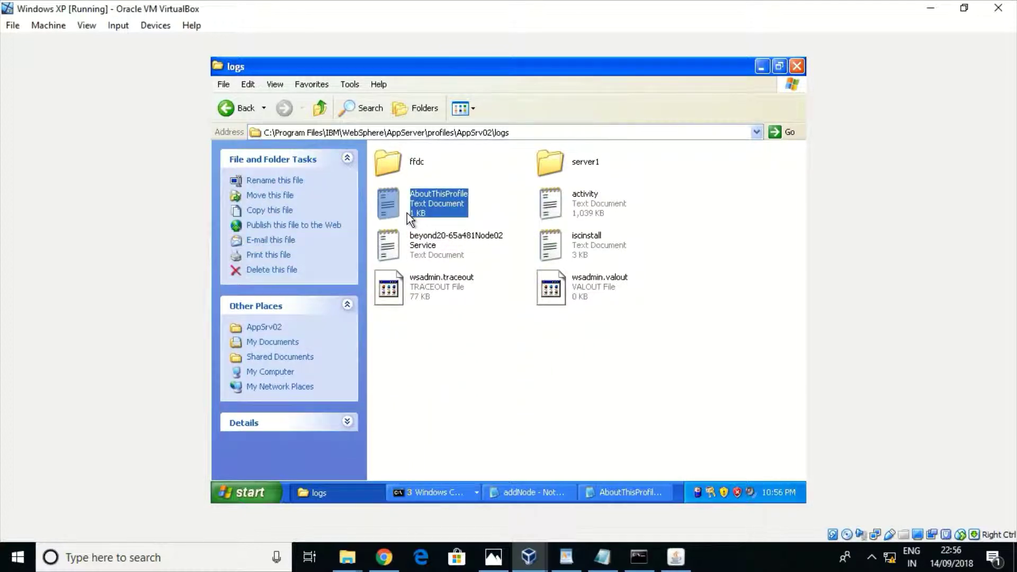
pyautogui.doubleClick(437, 207)
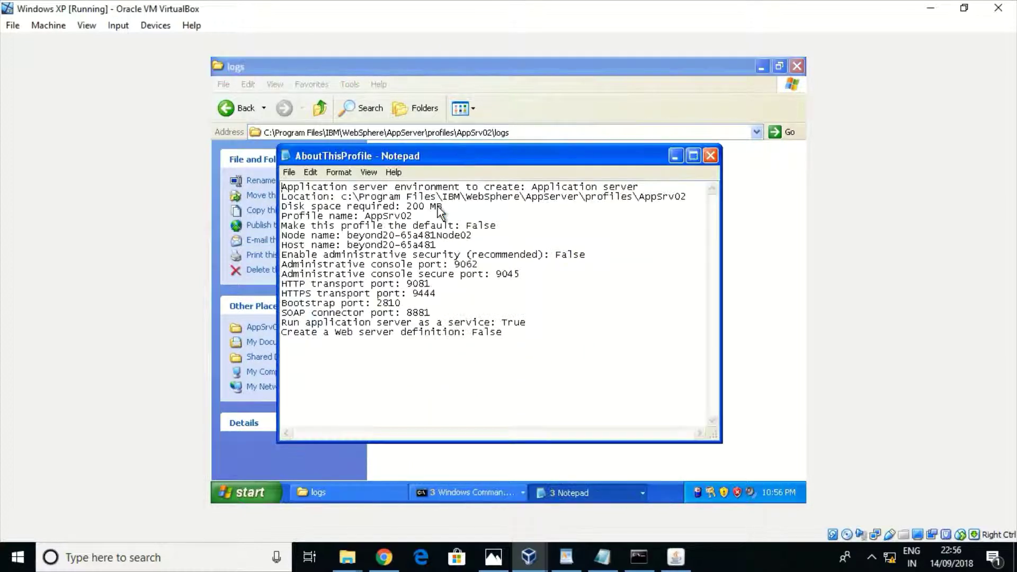
pyautogui.doubleClick(392, 216)
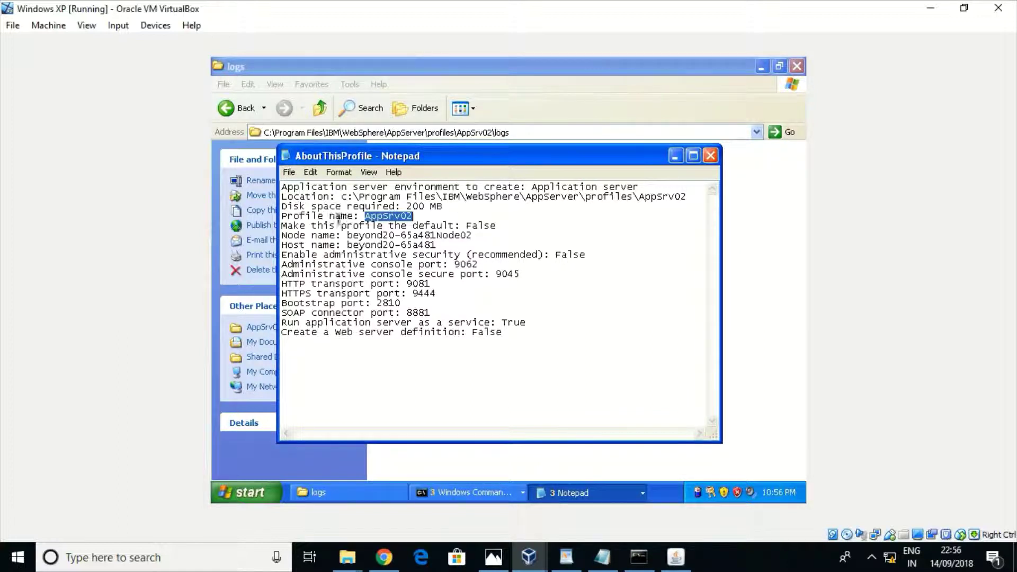
pyautogui.doubleClick(424, 214)
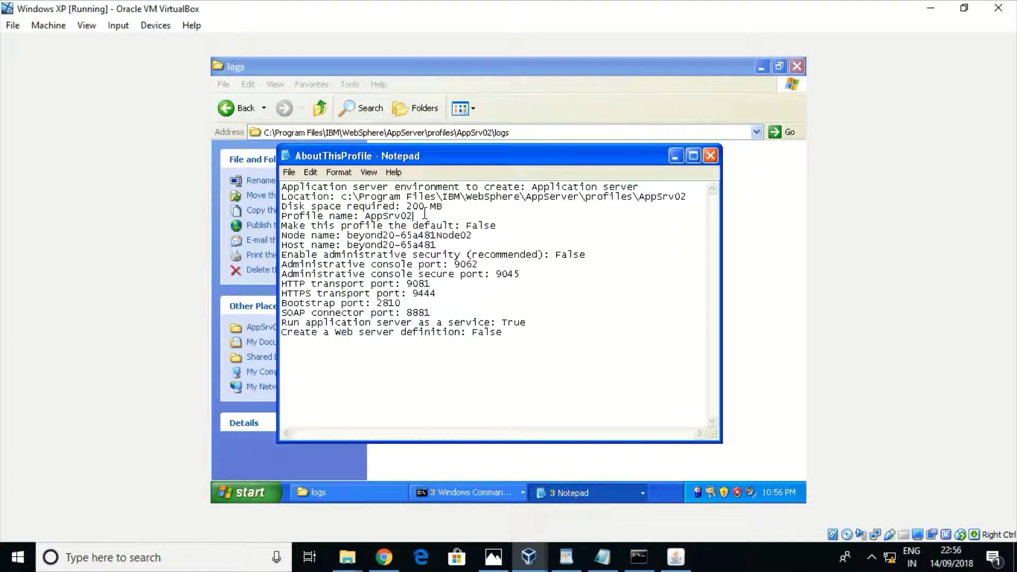
pyautogui.moveTo(424, 213); pyautogui.dragTo(289, 216)
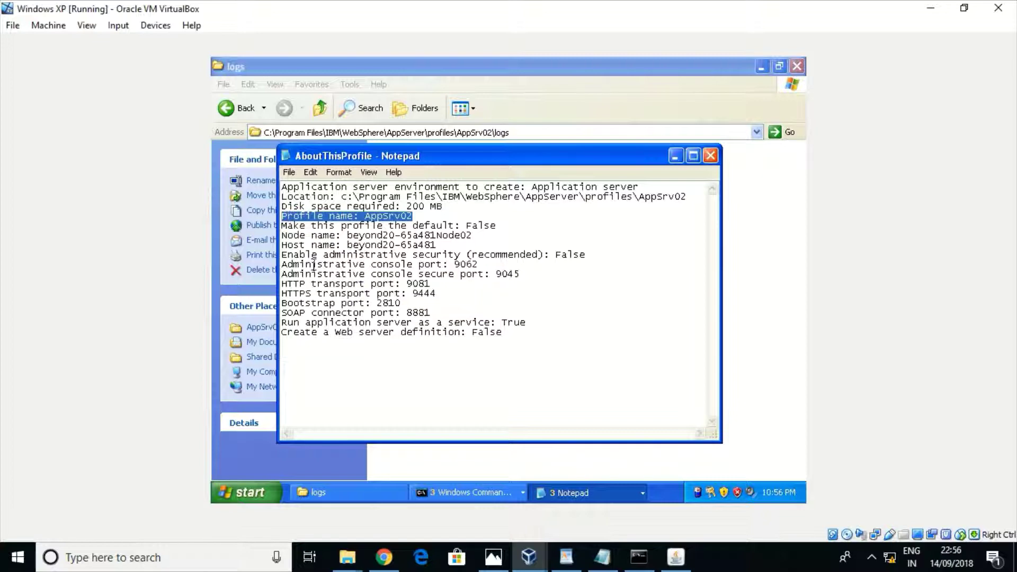
# - Close the AboutThisProfile files of both the AppSrv02 and Dmgr01 profiles
pyautogui.click(709, 156)
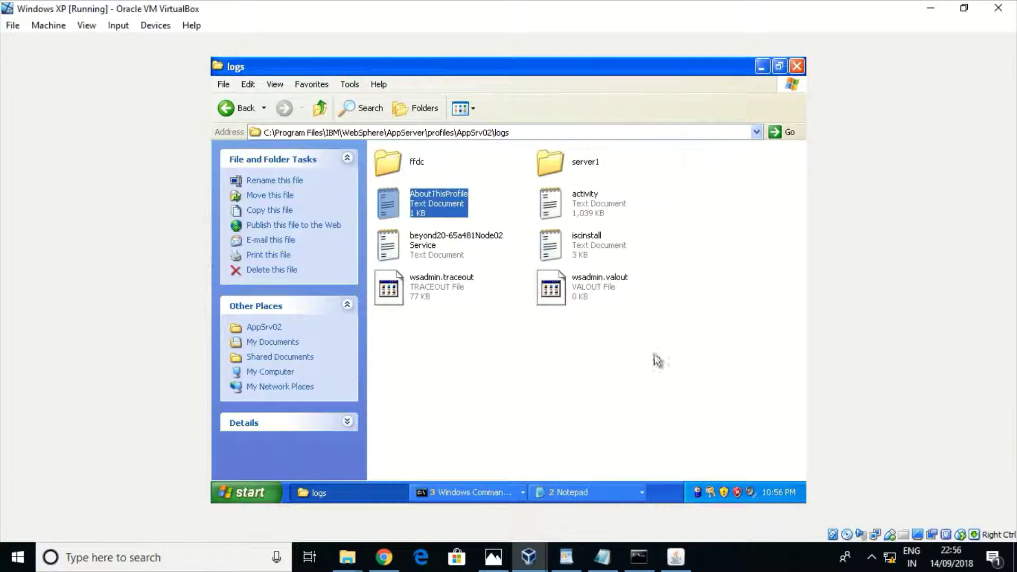
pyautogui.click(569, 487)
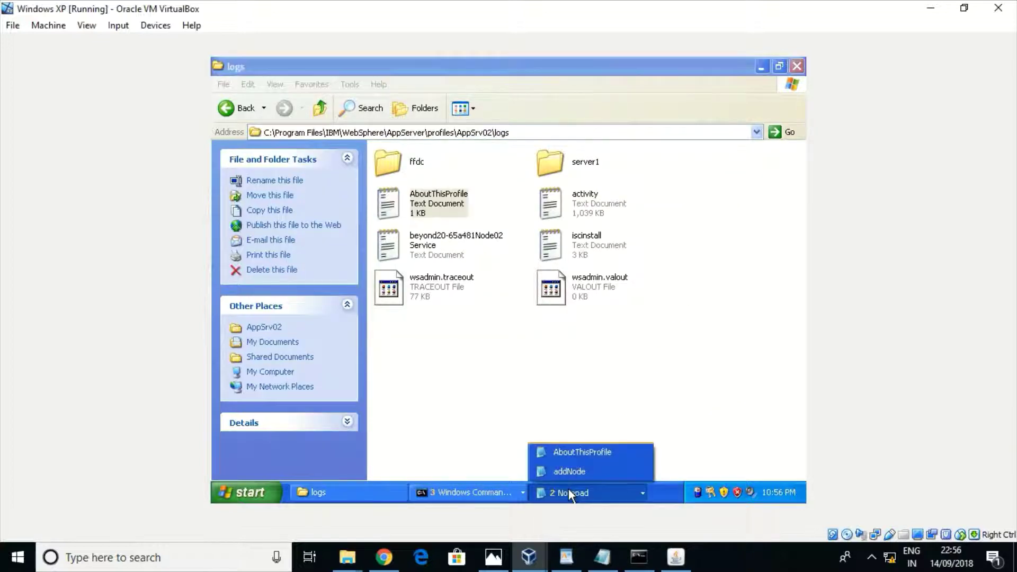
pyautogui.click(586, 454)
pyautogui.click(711, 156)
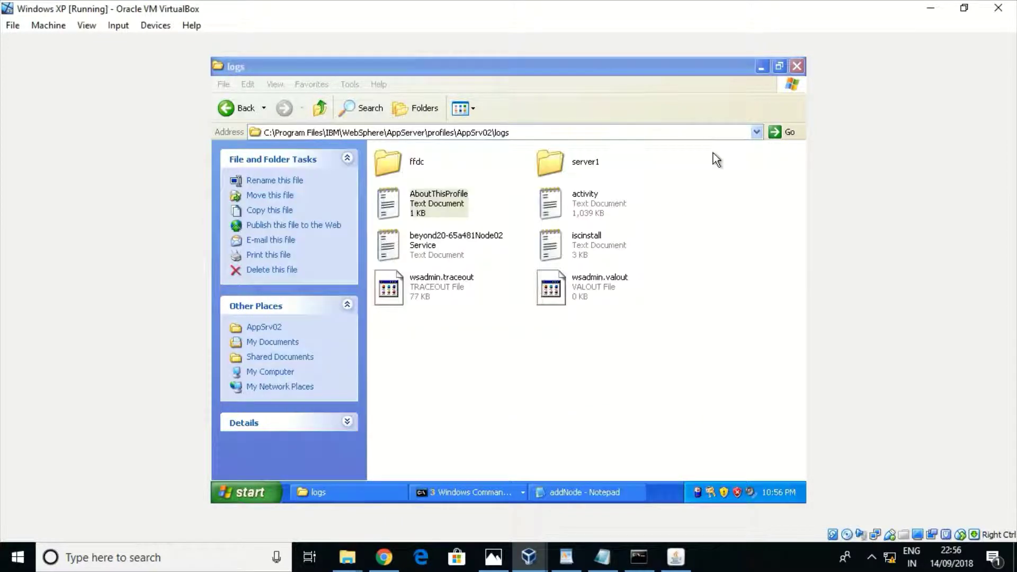
# - Copy the full addNode command line from the addNode text file
pyautogui.click(569, 493)
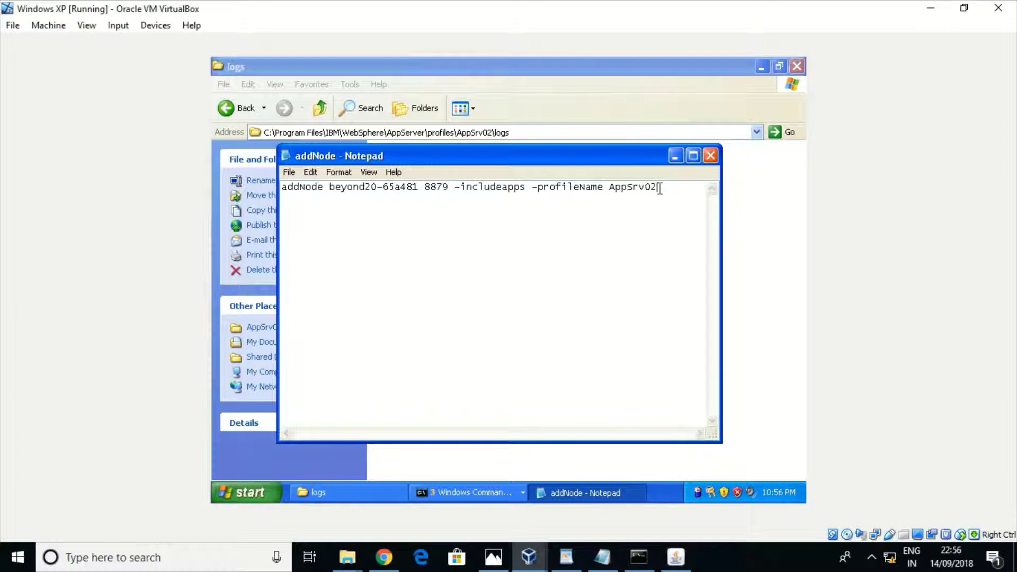
pyautogui.moveTo(659, 189); pyautogui.dragTo(256, 168)
pyautogui.press('cmd+c')
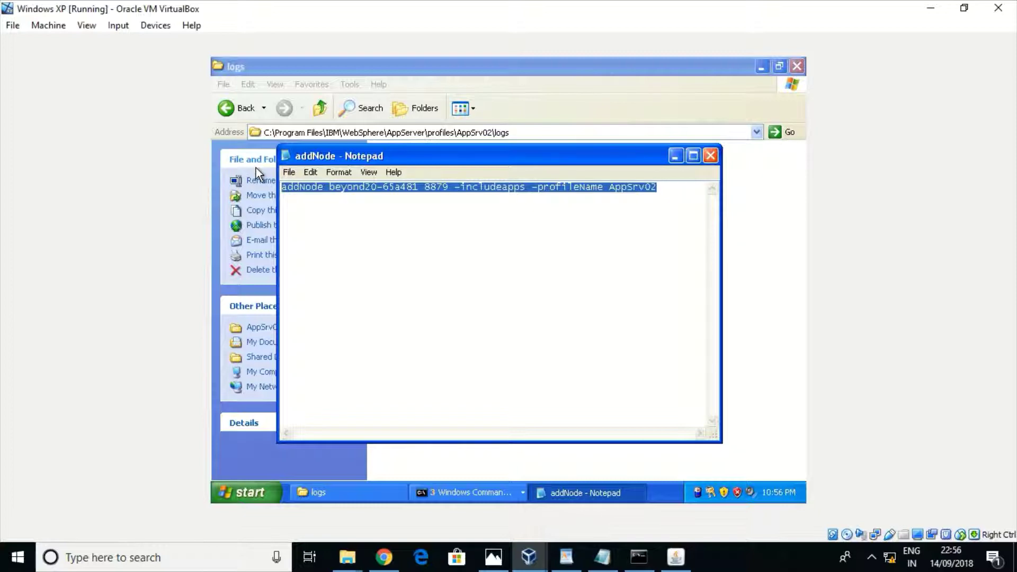
# - Switch to Federation Node.rtf in WordPad and highlight the bullet on running the command from the Application Server profile with the Deployment Manager running
pyautogui.click(565, 559)
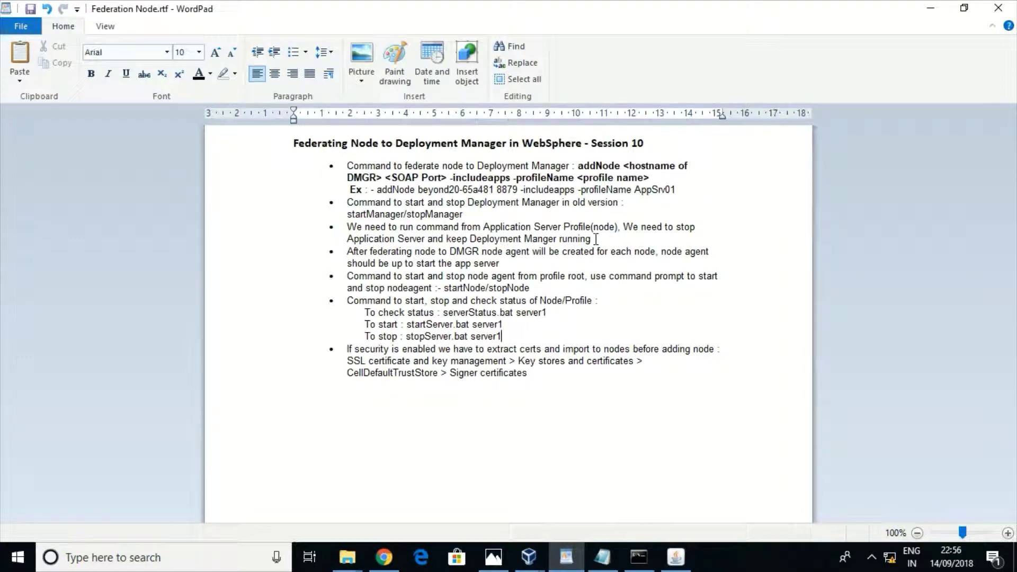
pyautogui.moveTo(591, 239); pyautogui.dragTo(401, 236)
pyautogui.moveTo(396, 227); pyautogui.dragTo(347, 227)
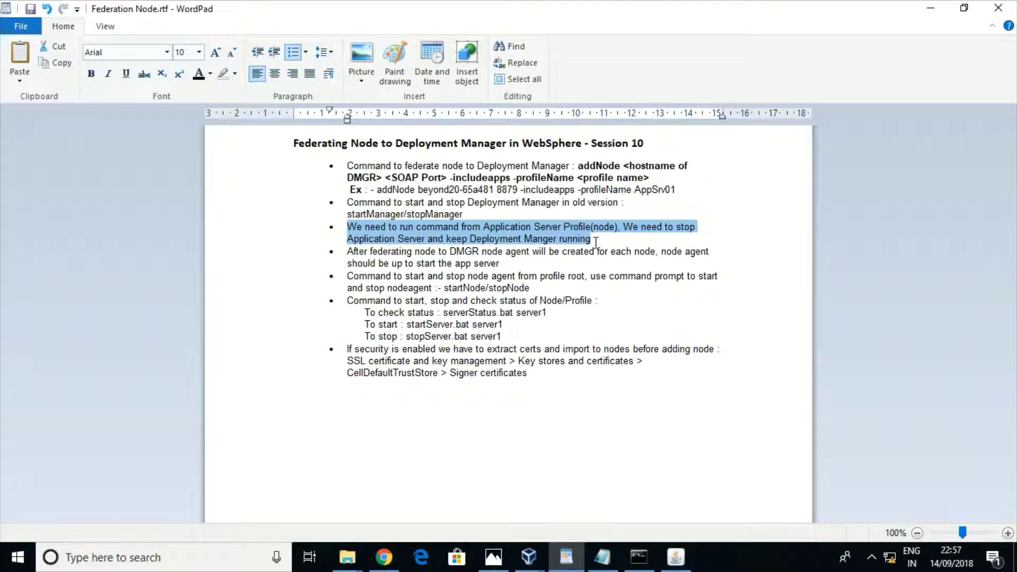
# - Switch back to the virtual machine and run addNode beyond20-65a481 8879 -includeapps -profileName AppSrv02 from the AppSrv02 bin prompt
pyautogui.click(530, 557)
pyautogui.click(585, 506)
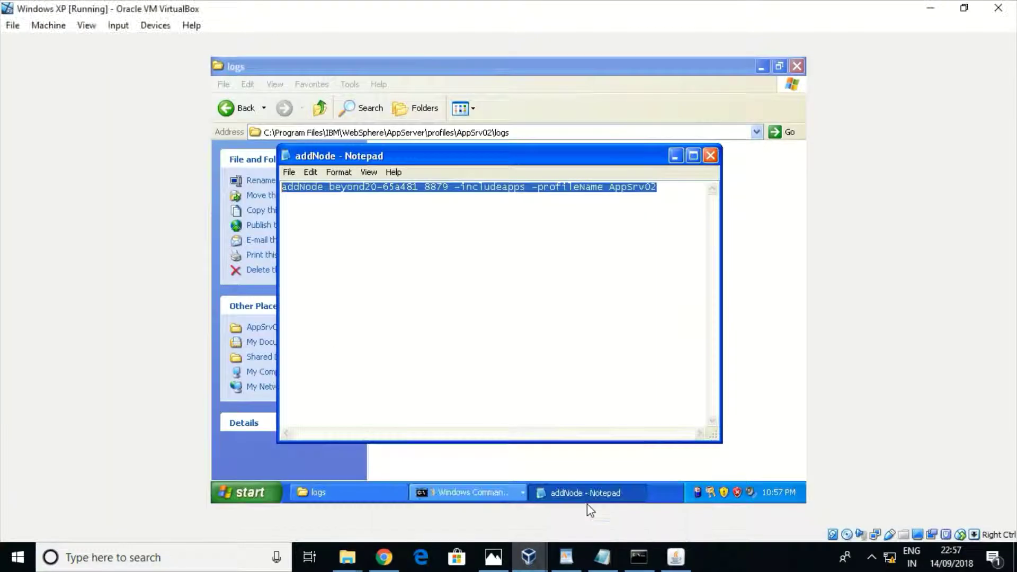
pyautogui.click(456, 492)
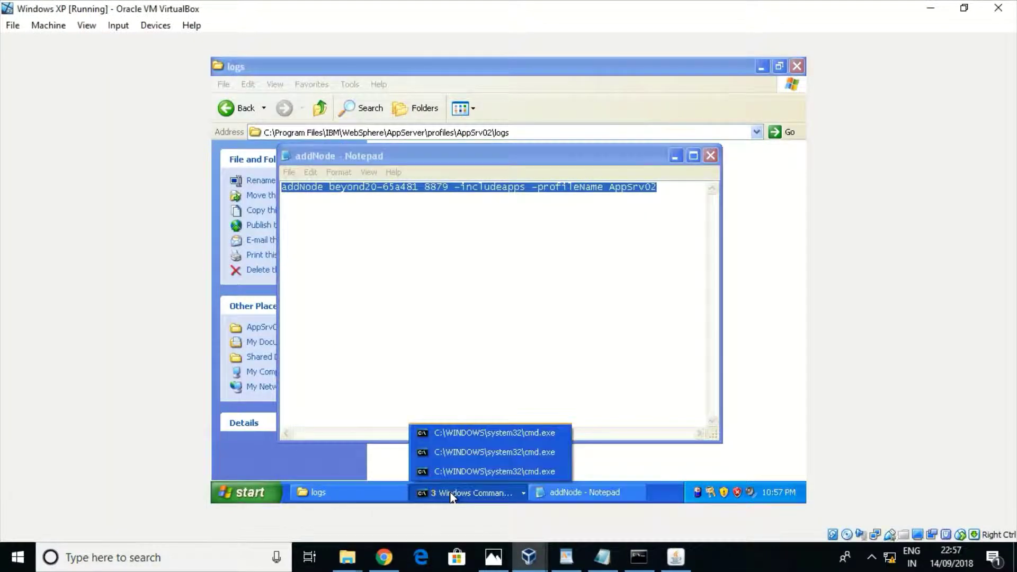
pyautogui.click(474, 454)
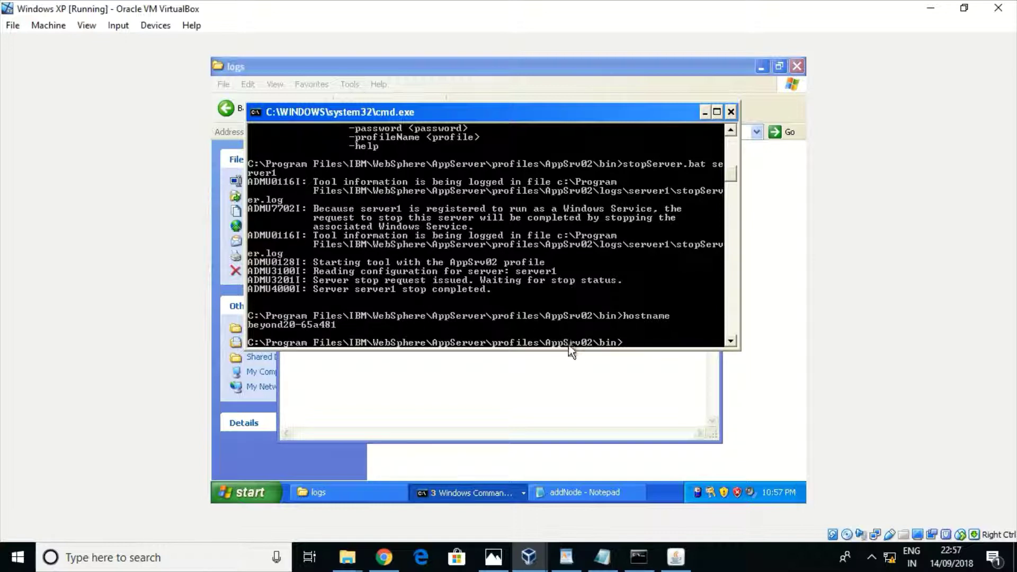
pyautogui.rightClick(634, 339)
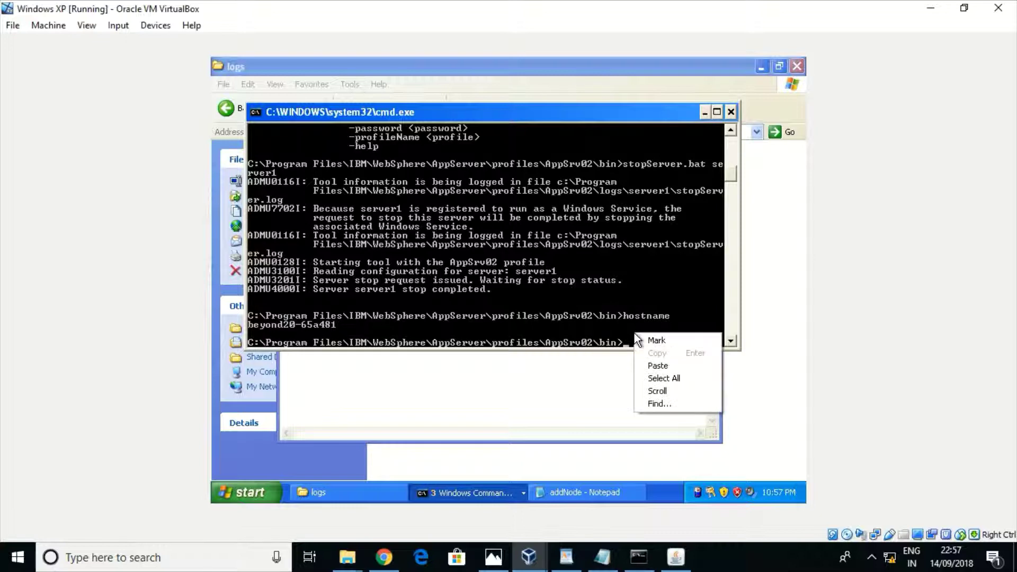
pyautogui.click(657, 365)
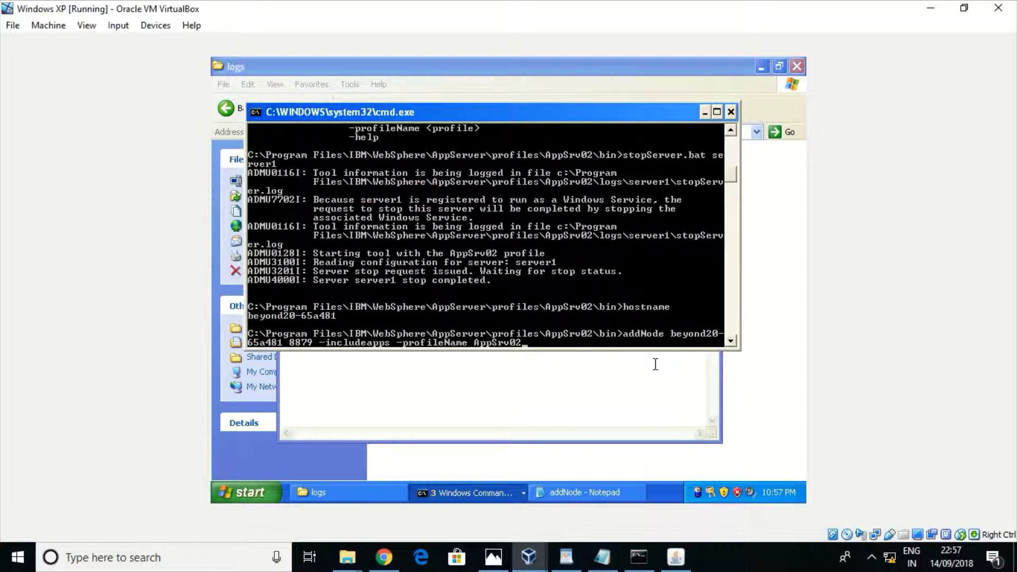
pyautogui.press('Return')
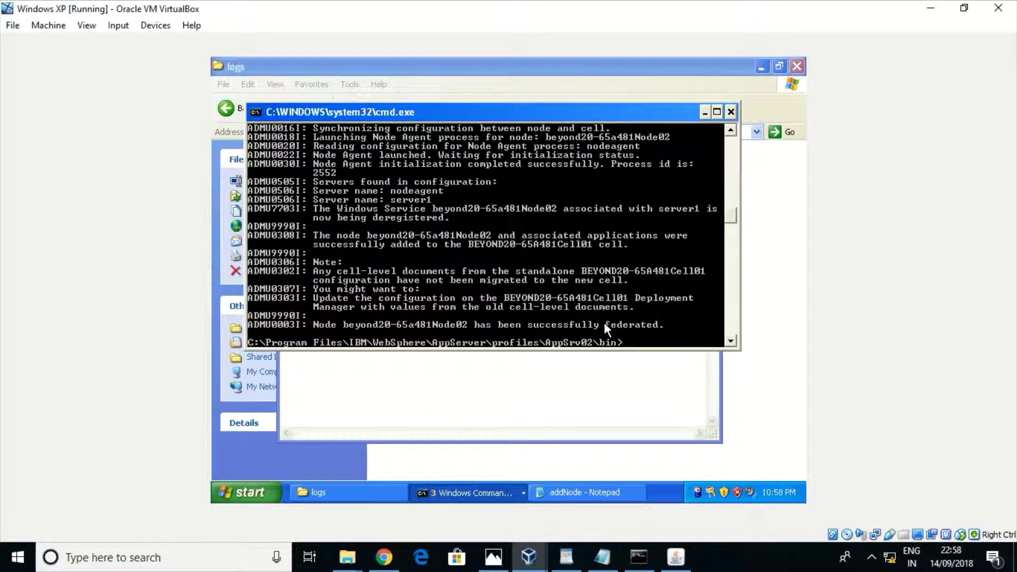
# - Restart the Deployment Manager from the Dmgr01 bin prompt with stopManager.bat followed by startManager.bat
pyautogui.click(456, 494)
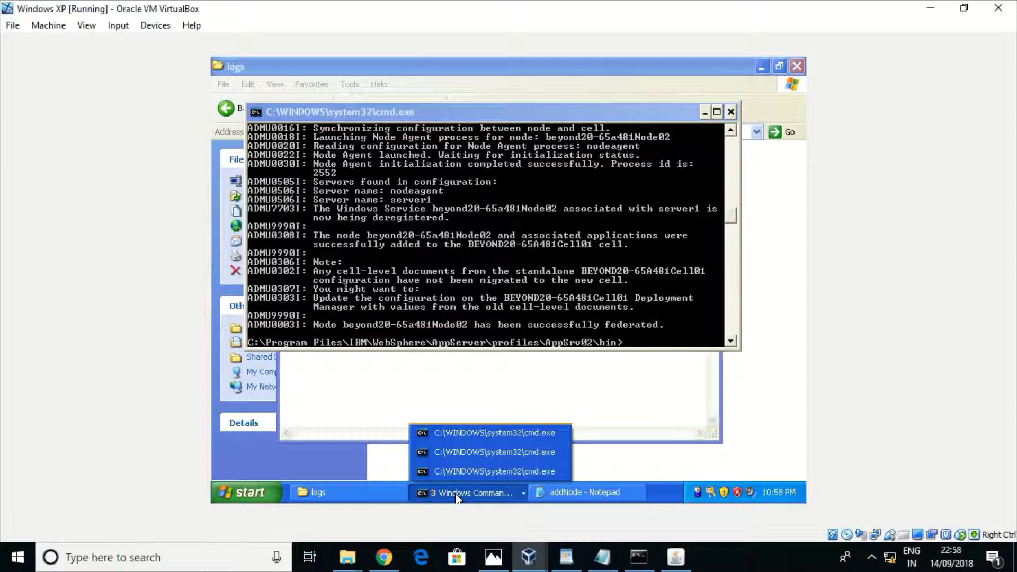
pyautogui.click(473, 469)
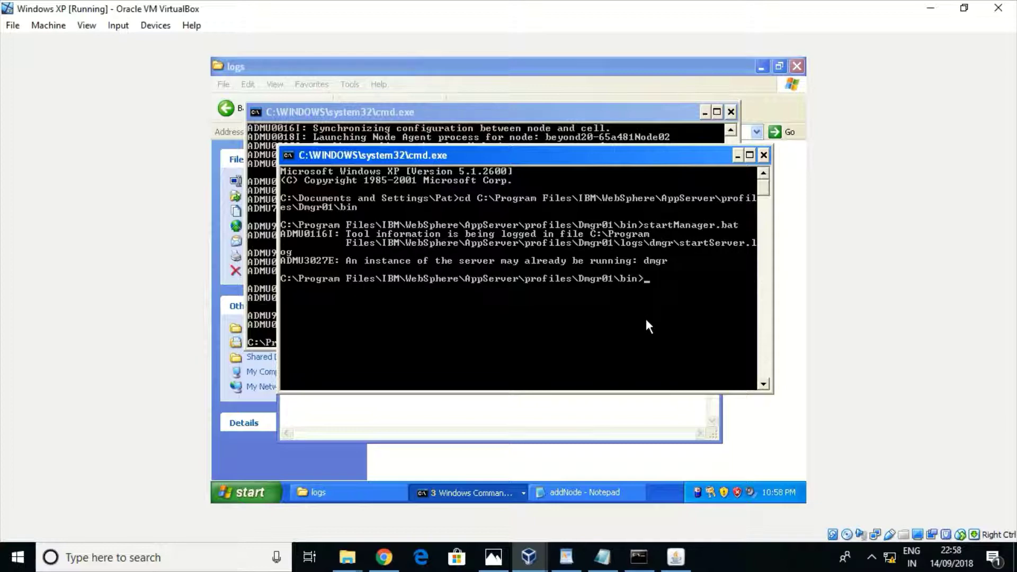
pyautogui.write('stopManager.bat')
pyautogui.press('Return')
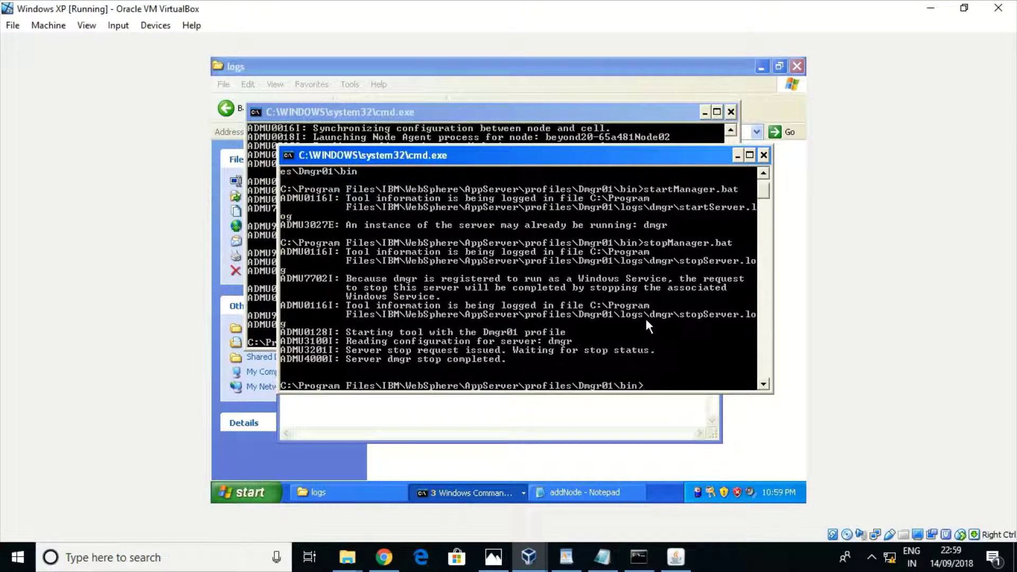
pyautogui.write('startM')
pyautogui.press('Tab')
pyautogui.press('Return')
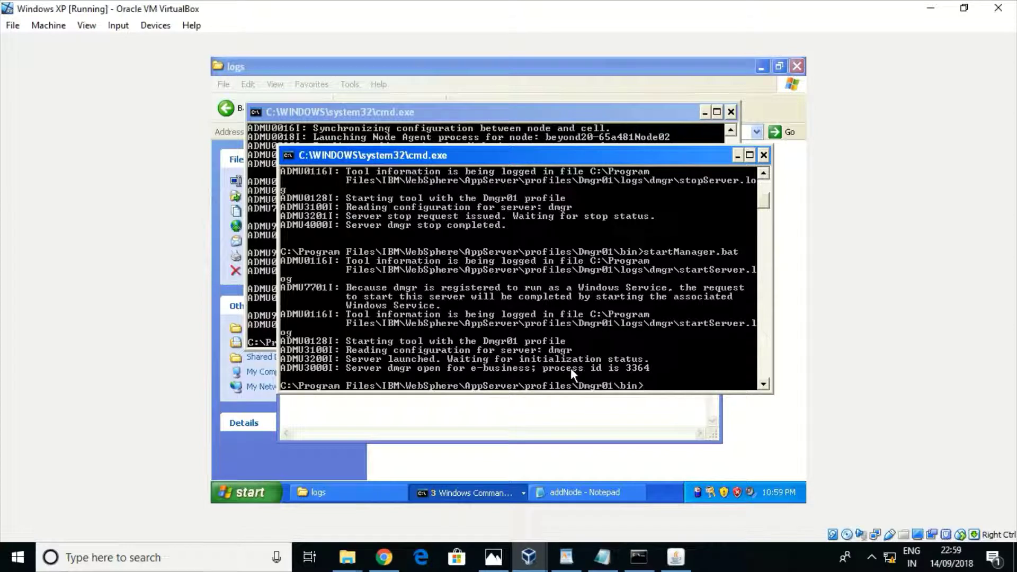
pyautogui.click(245, 492)
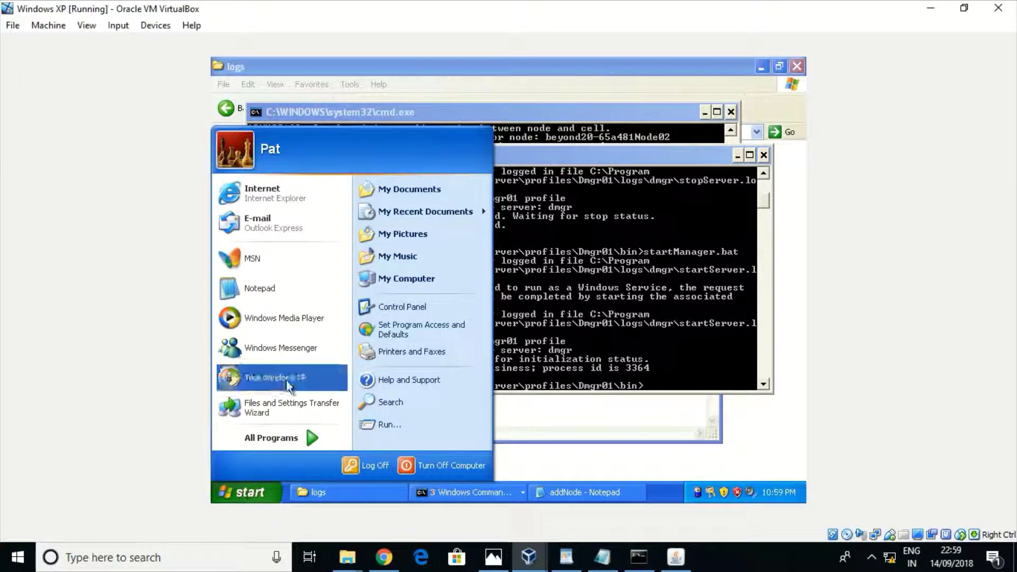
pyautogui.click(302, 195)
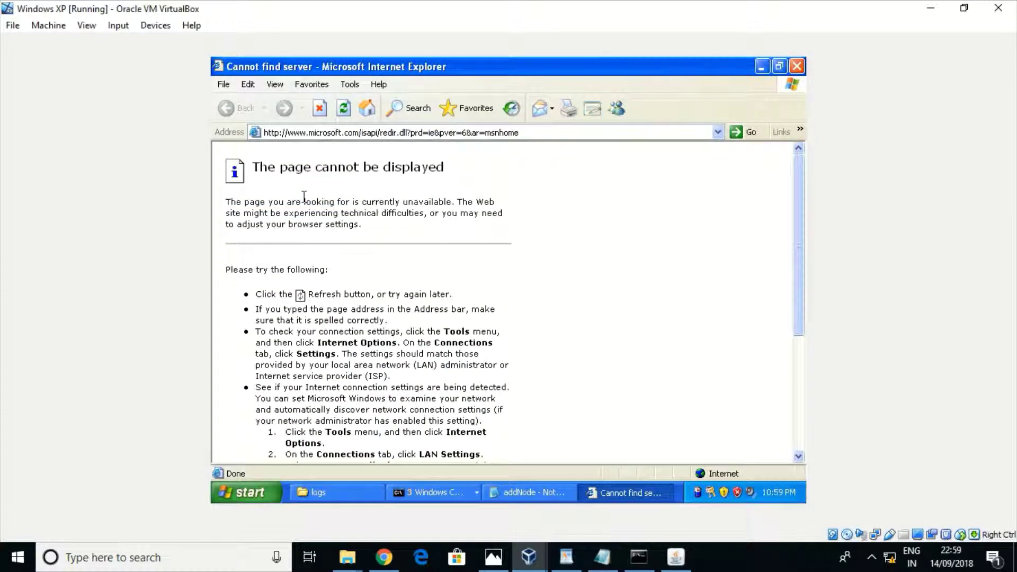
pyautogui.click(404, 133)
pyautogui.write('ht')
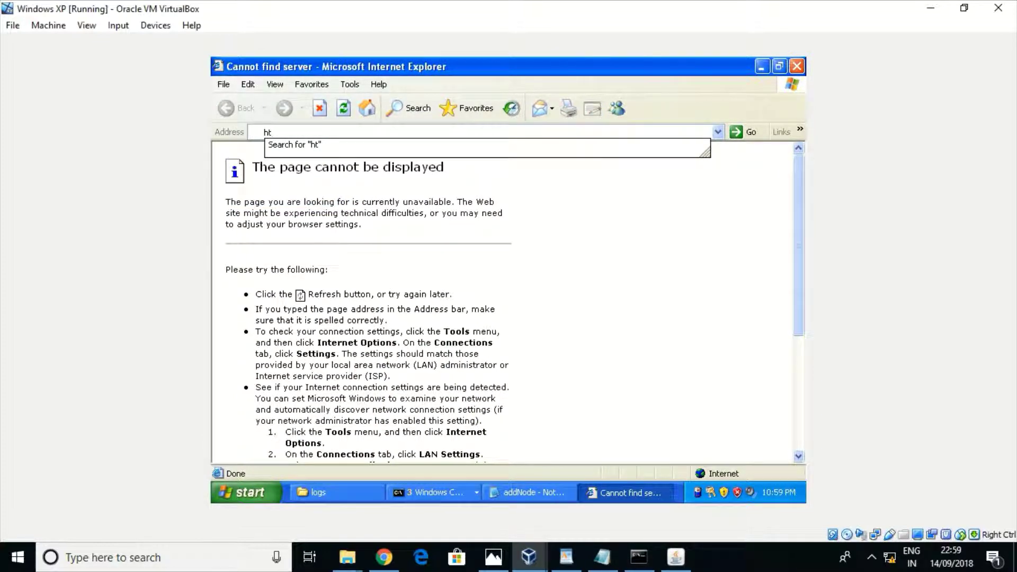
pyautogui.write('tp://lo')
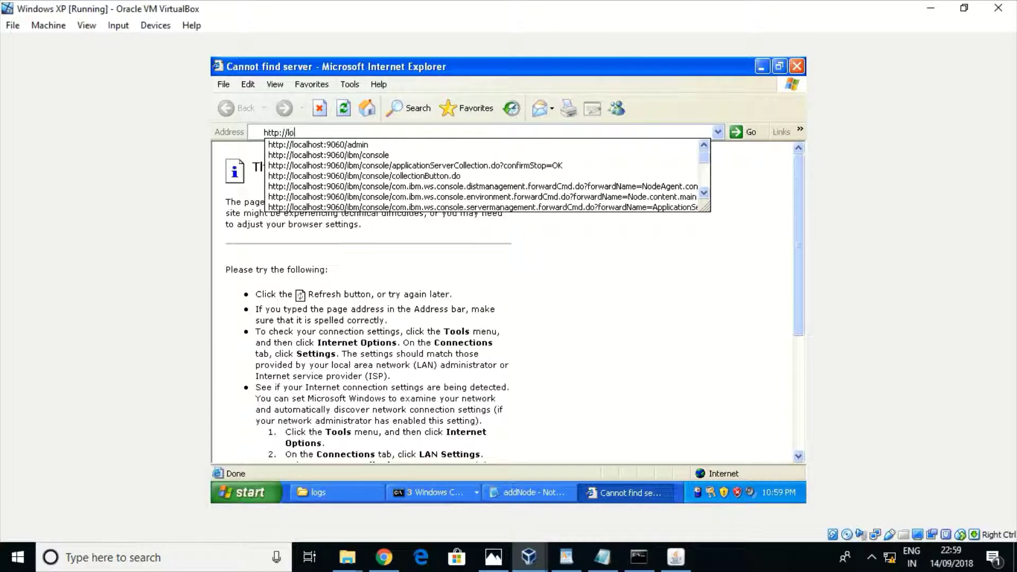
pyautogui.press('Down')
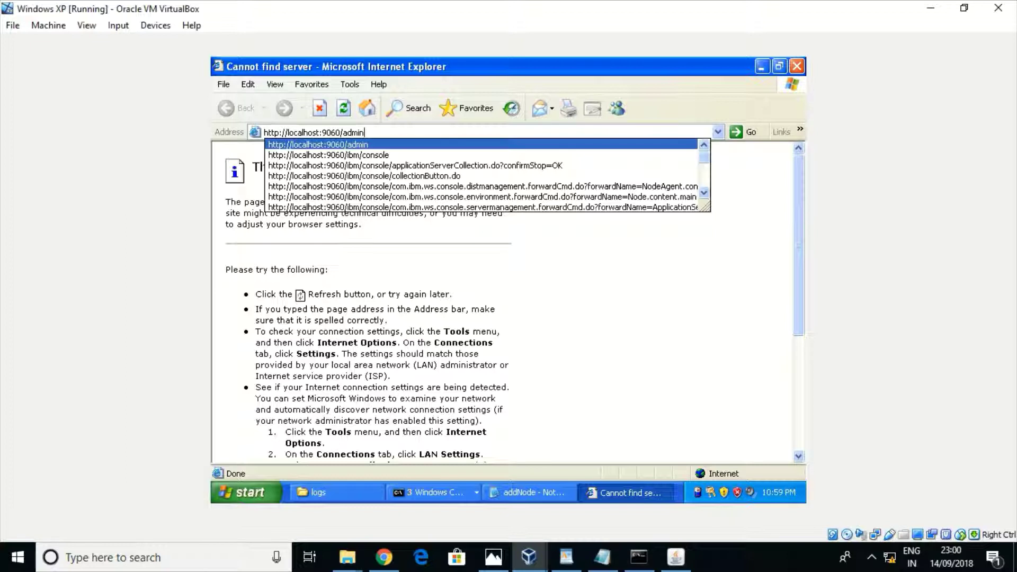
pyautogui.press('Return')
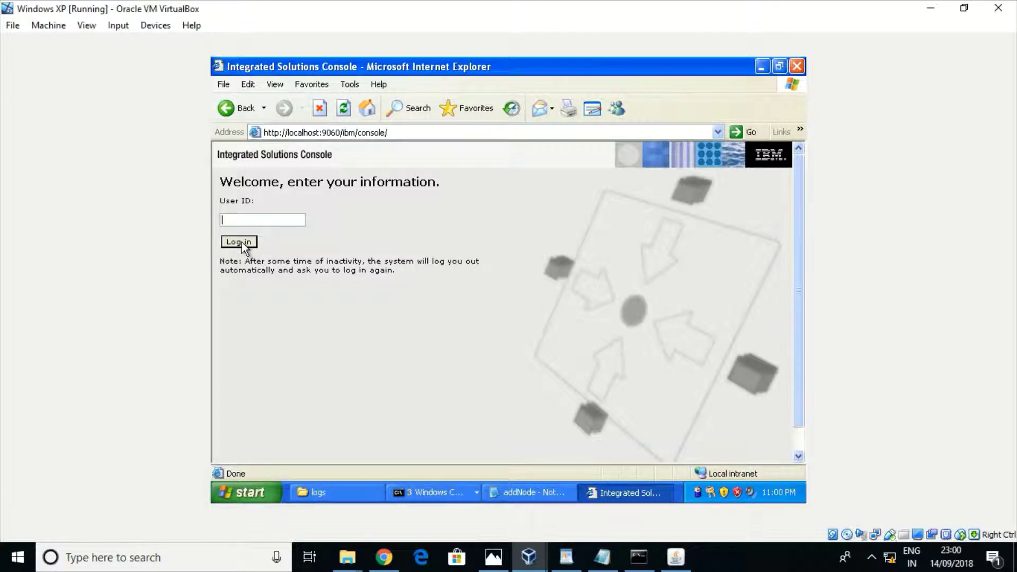
pyautogui.click(242, 242)
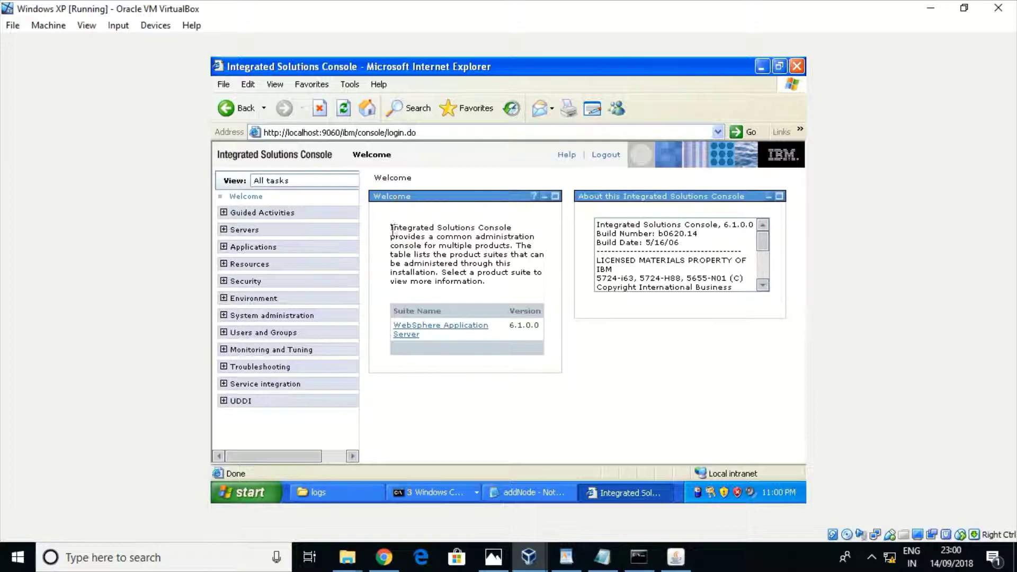
# - Open the application servers list and highlight the Node01 and Node02 node names of the two server1 entries
pyautogui.click(224, 231)
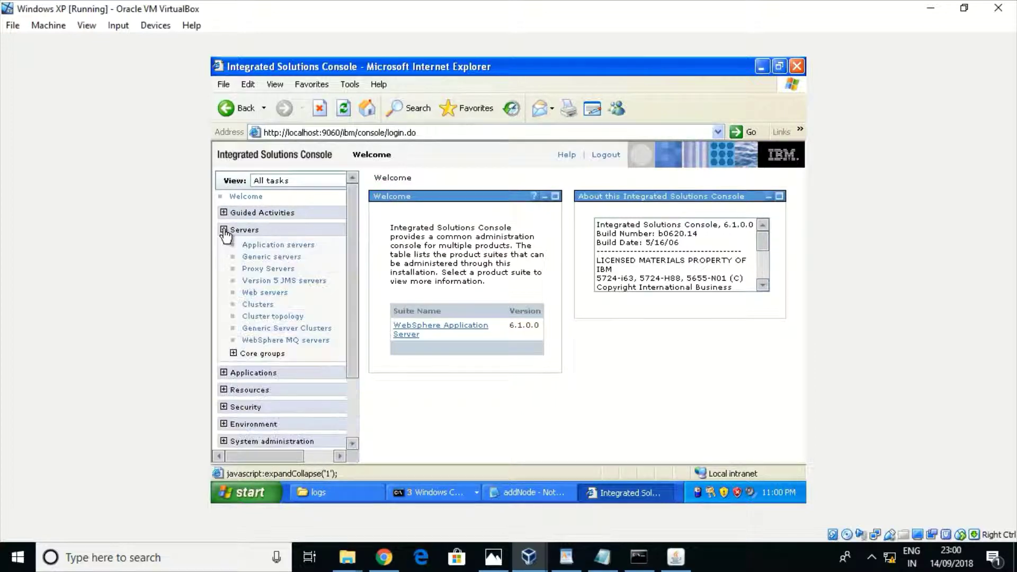
pyautogui.click(287, 247)
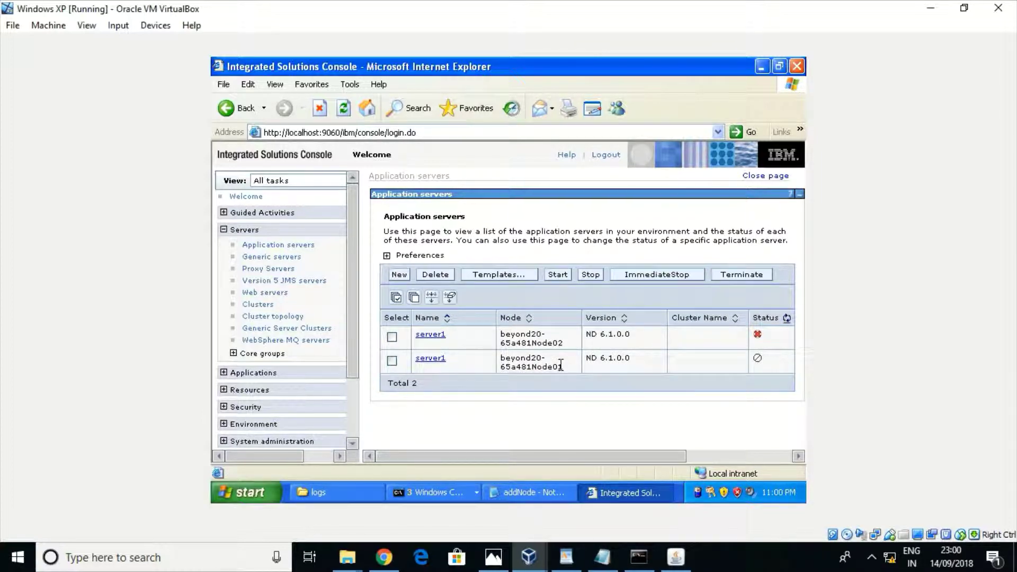
pyautogui.moveTo(564, 367); pyautogui.dragTo(516, 356)
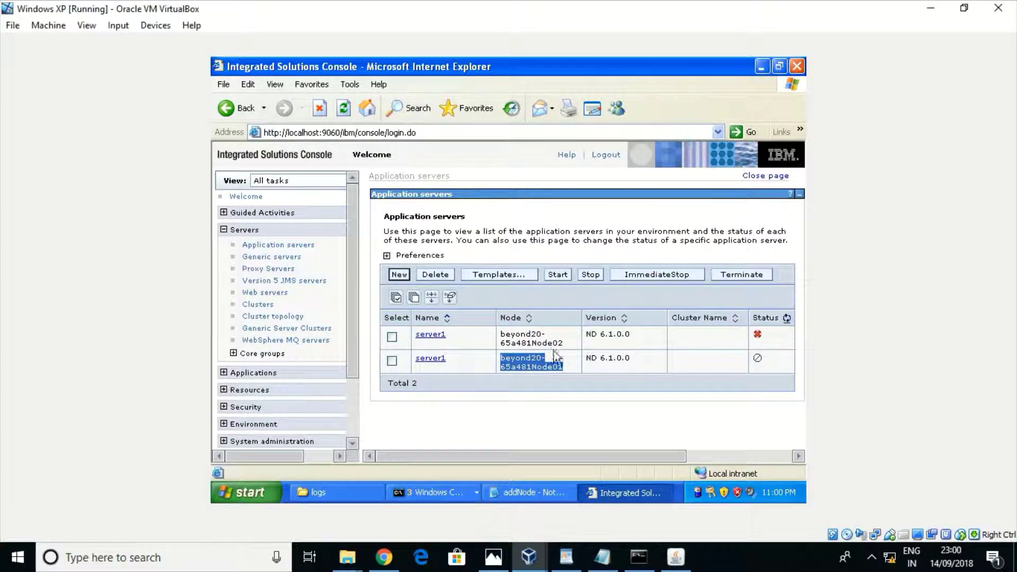
pyautogui.click(553, 371)
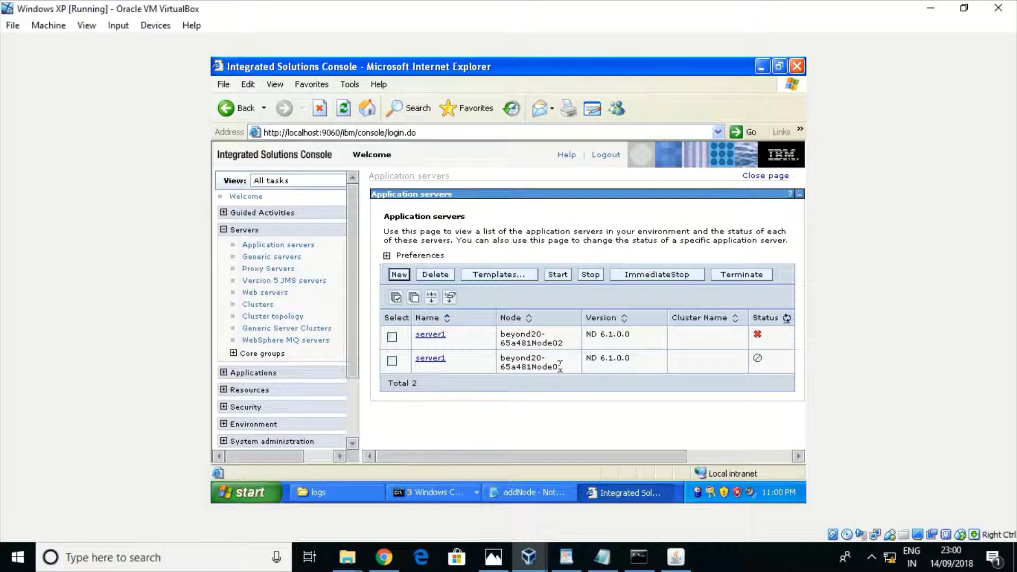
pyautogui.moveTo(560, 366); pyautogui.dragTo(503, 353)
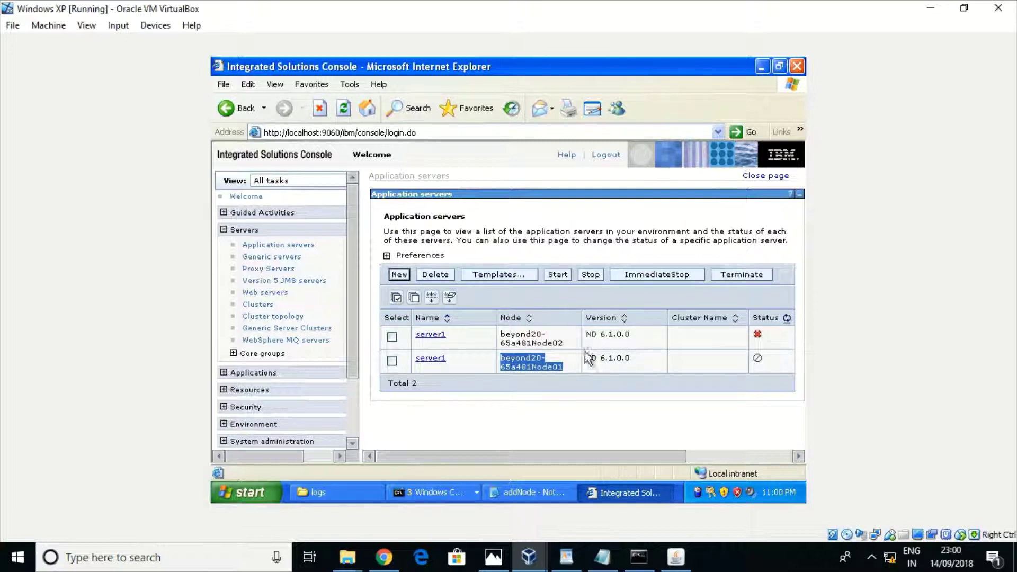
pyautogui.moveTo(574, 342); pyautogui.dragTo(501, 334)
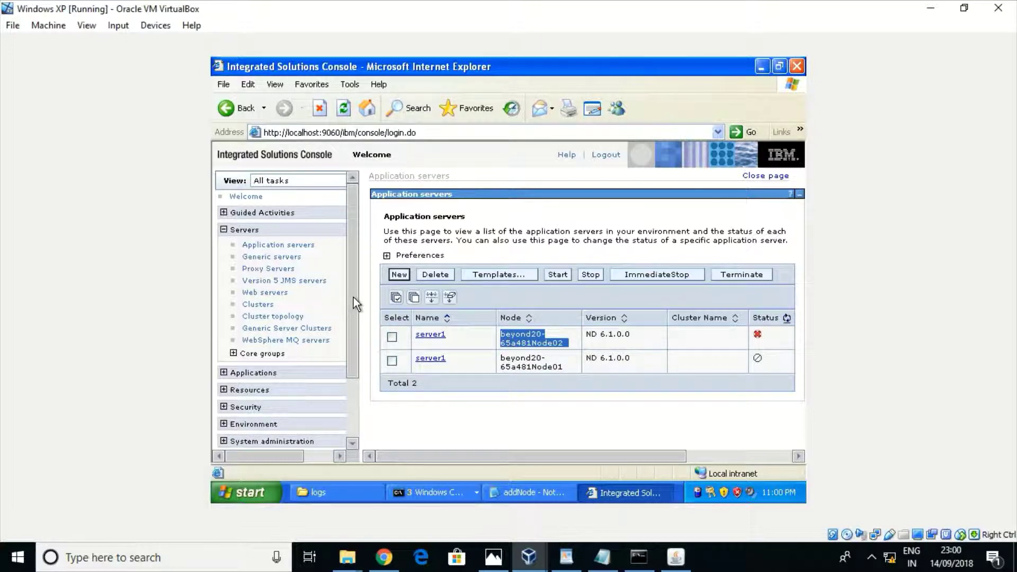
# - Open the node agents list under System administration and check the entry for beyond20-65a481Node02
pyautogui.moveTo(354, 297); pyautogui.dragTo(351, 409)
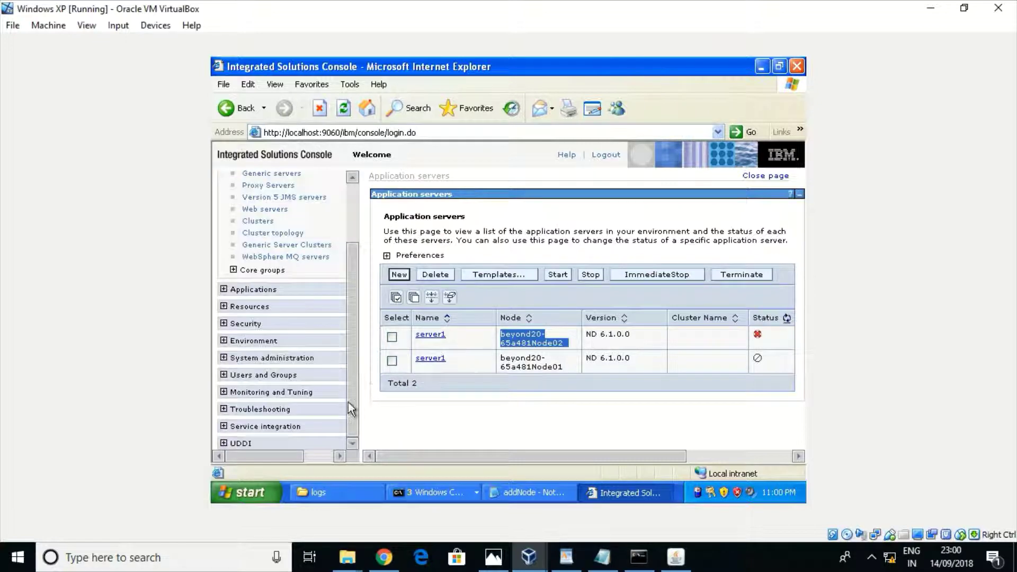
pyautogui.click(225, 359)
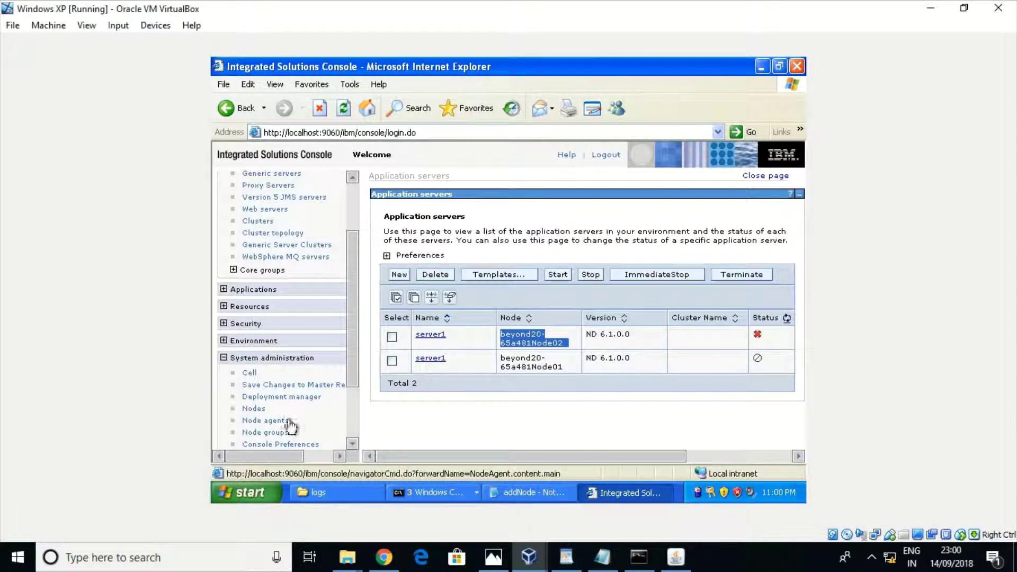
pyautogui.click(265, 422)
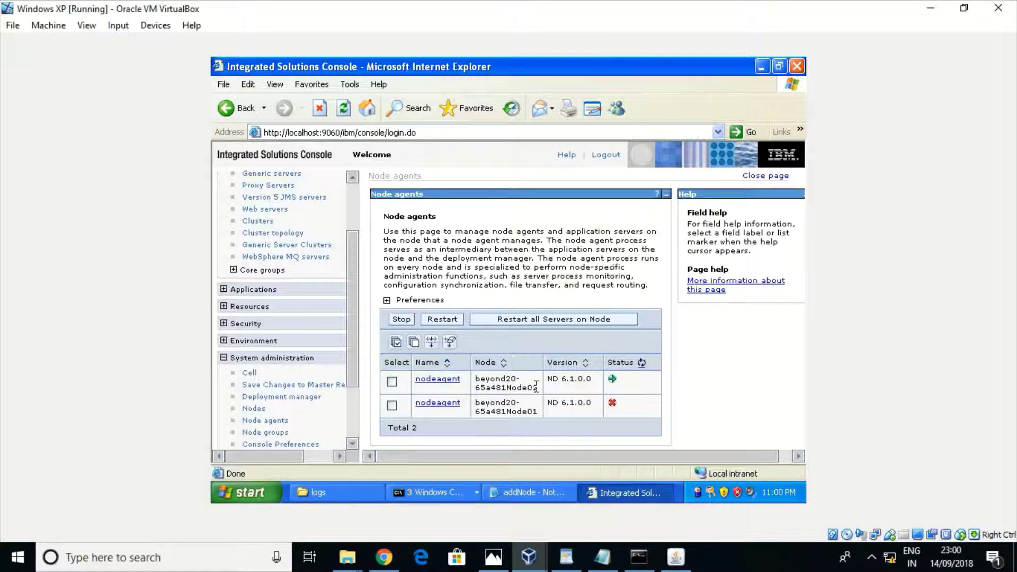
pyautogui.moveTo(536, 388); pyautogui.dragTo(482, 379)
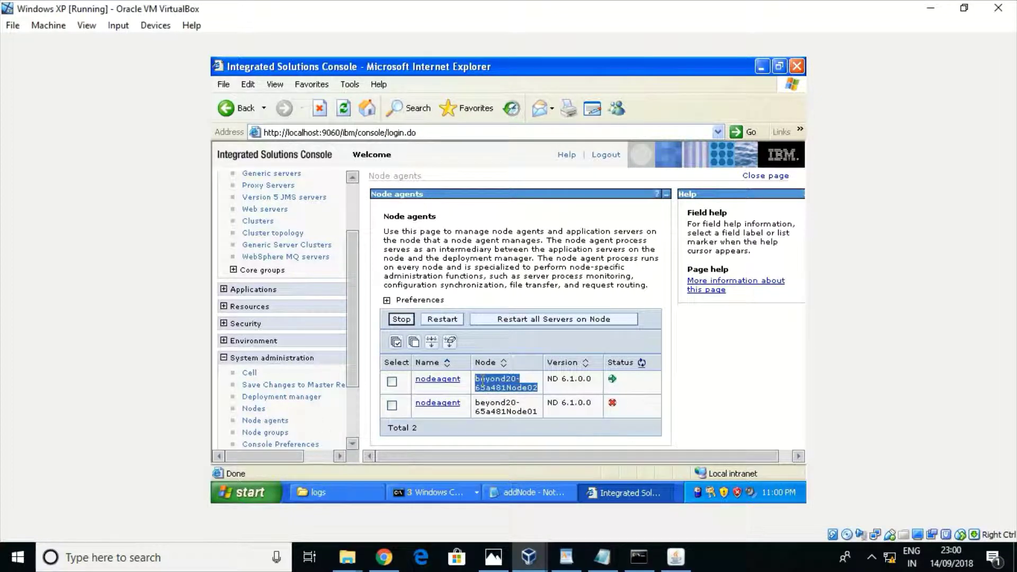
pyautogui.click(530, 390)
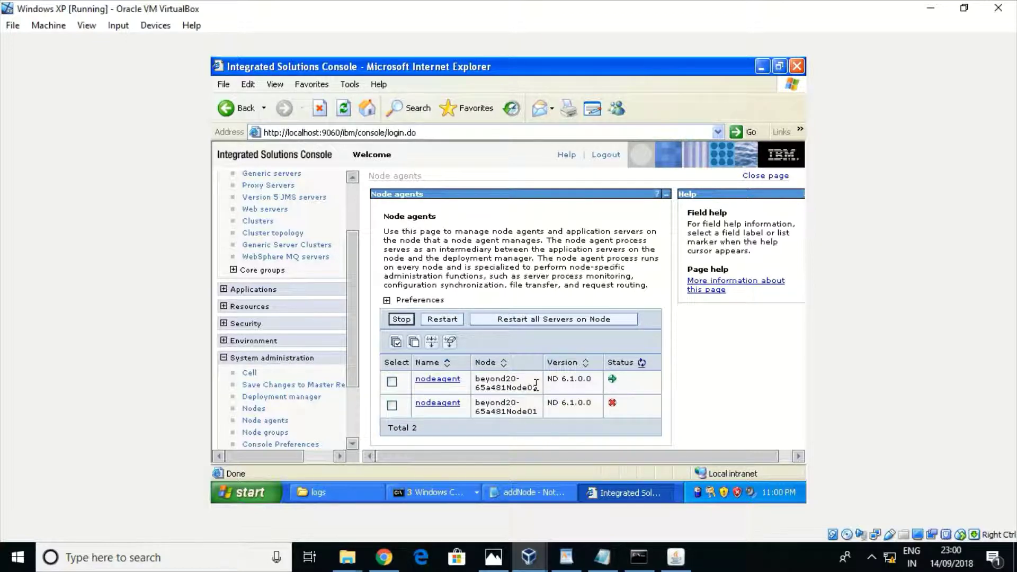
# - Check the application server's status by running serverStatus.bat server1 at the AppSrv02 bin prompt
pyautogui.click(426, 495)
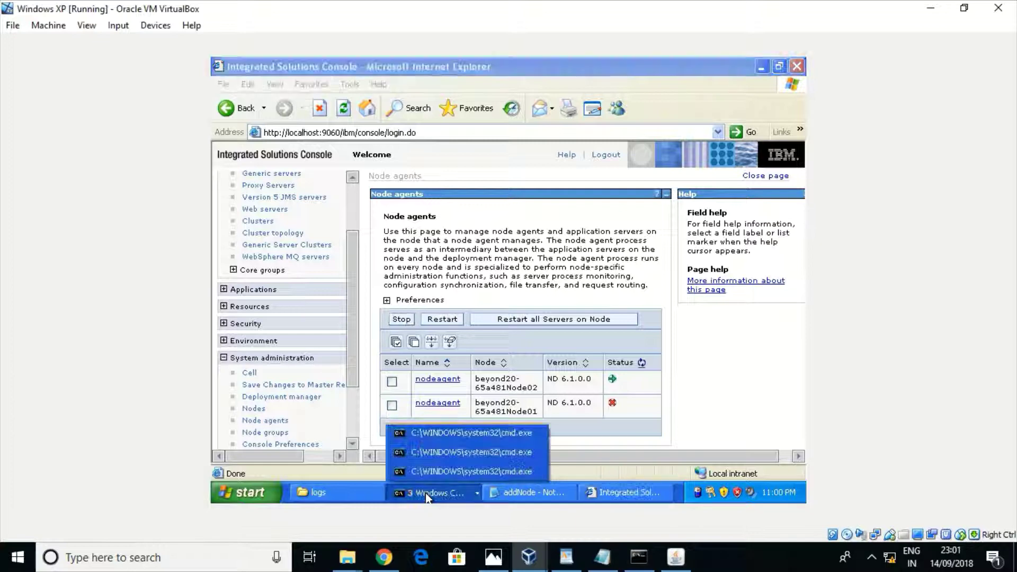
pyautogui.click(456, 453)
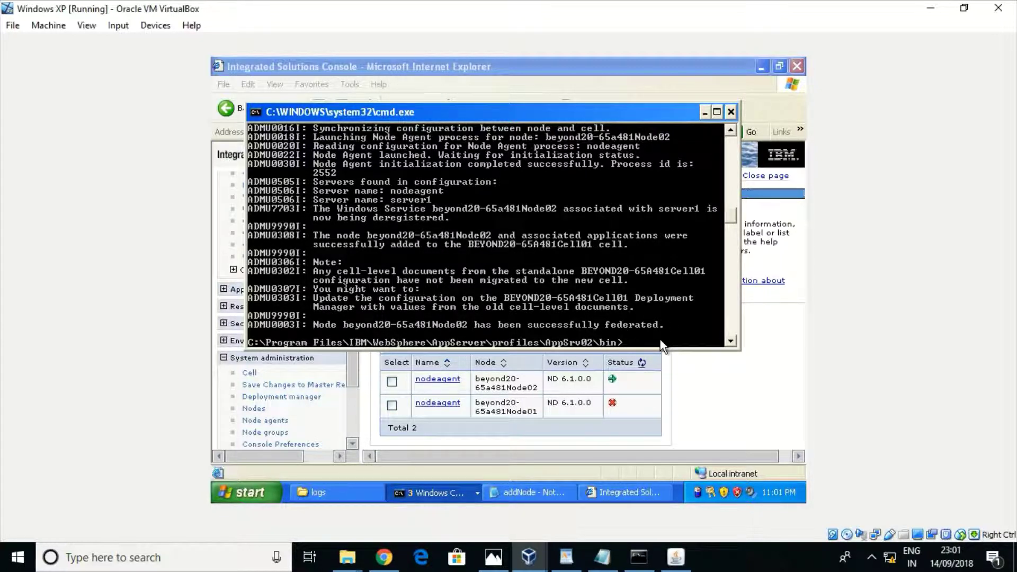
pyautogui.write('serverStatus.bat server1')
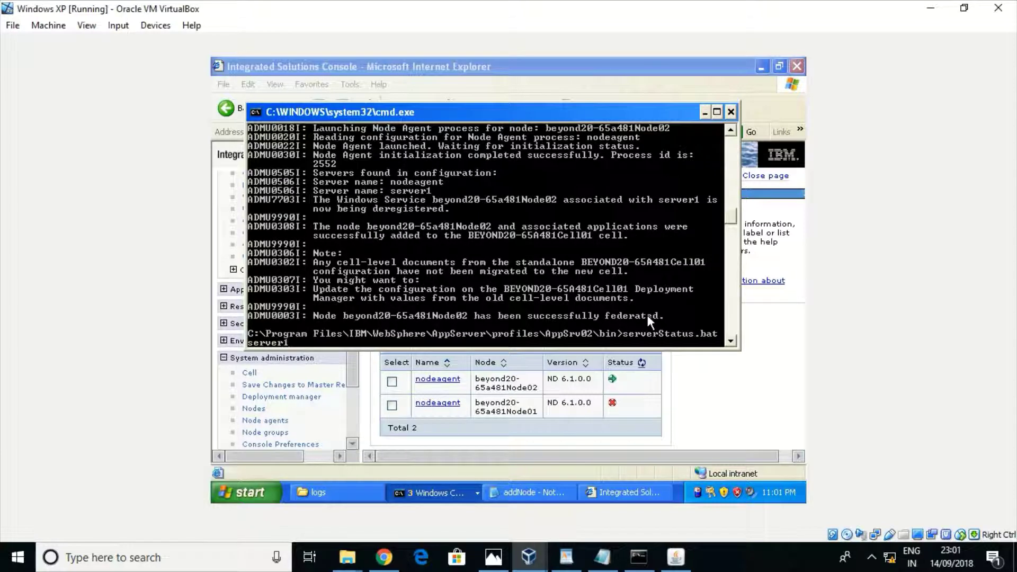
pyautogui.press('Return')
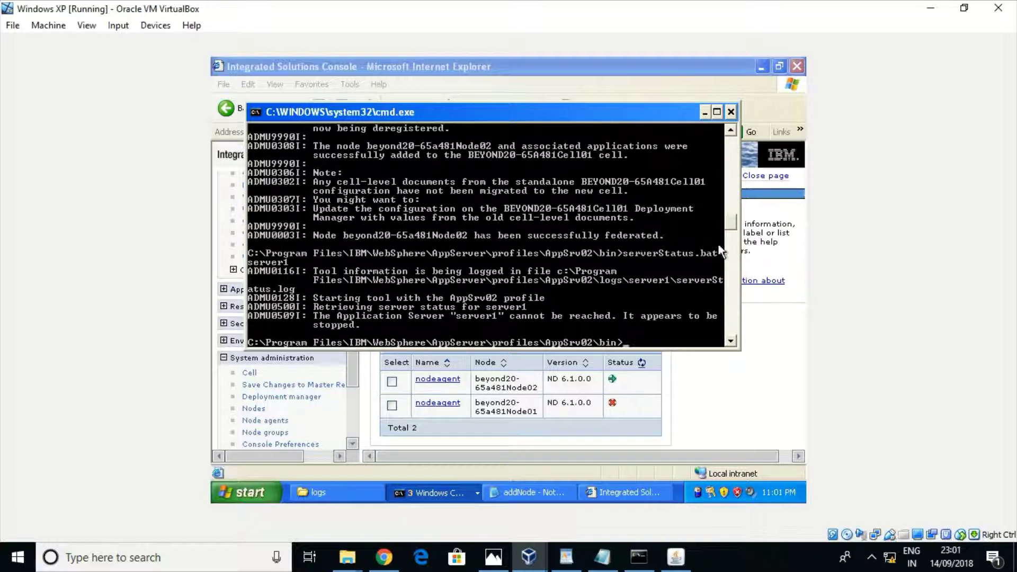
# - Return to the console's application servers list, start server1 on beyond20-65a481Node02 and refresh the server status
pyautogui.click(712, 392)
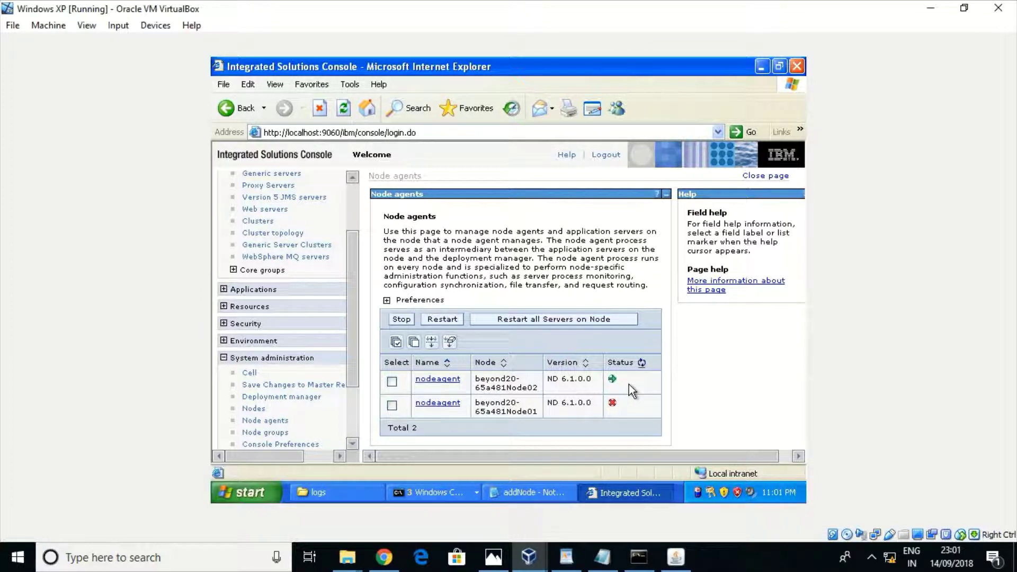
pyautogui.click(350, 193)
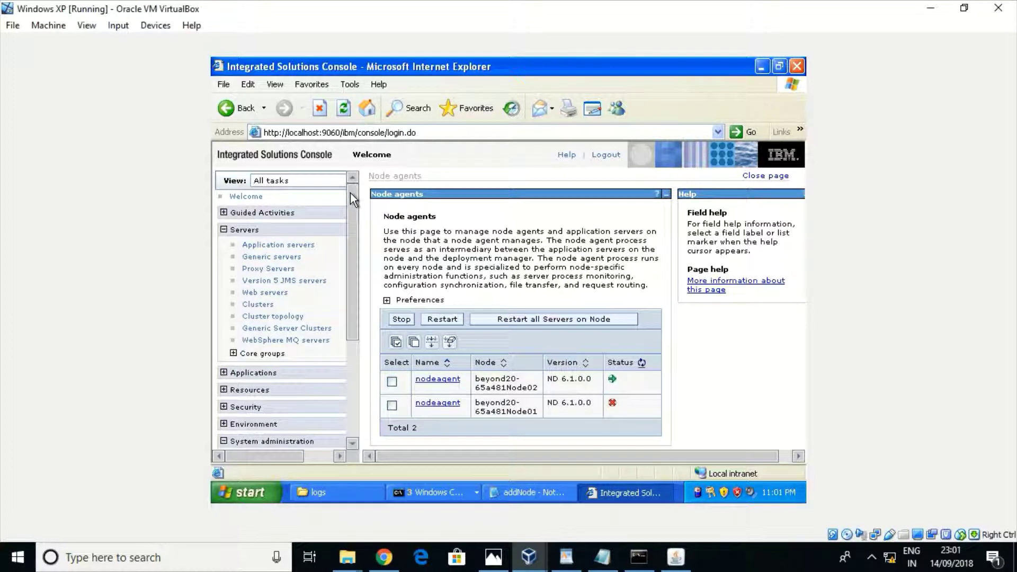
pyautogui.click(287, 247)
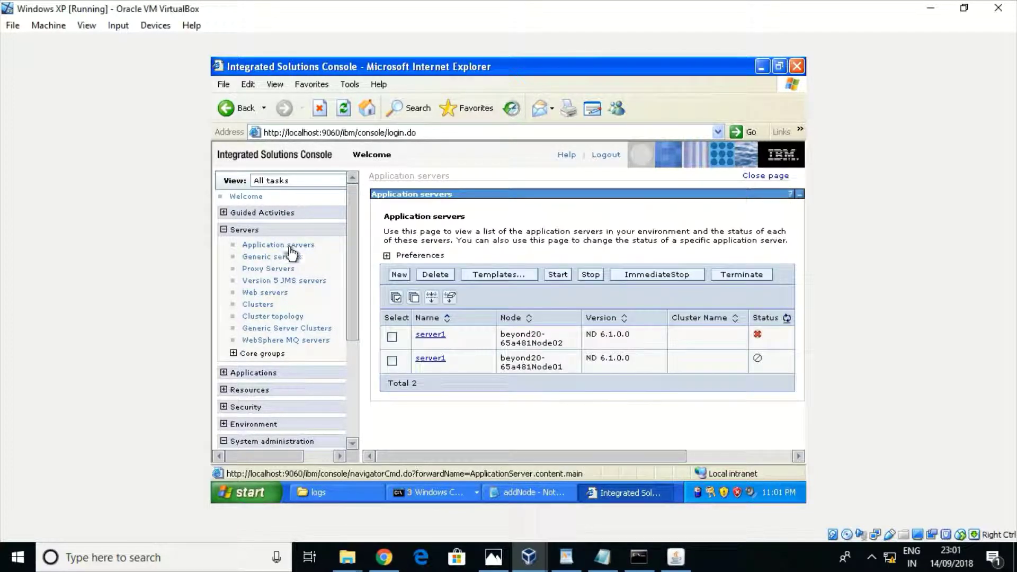
pyautogui.click(391, 335)
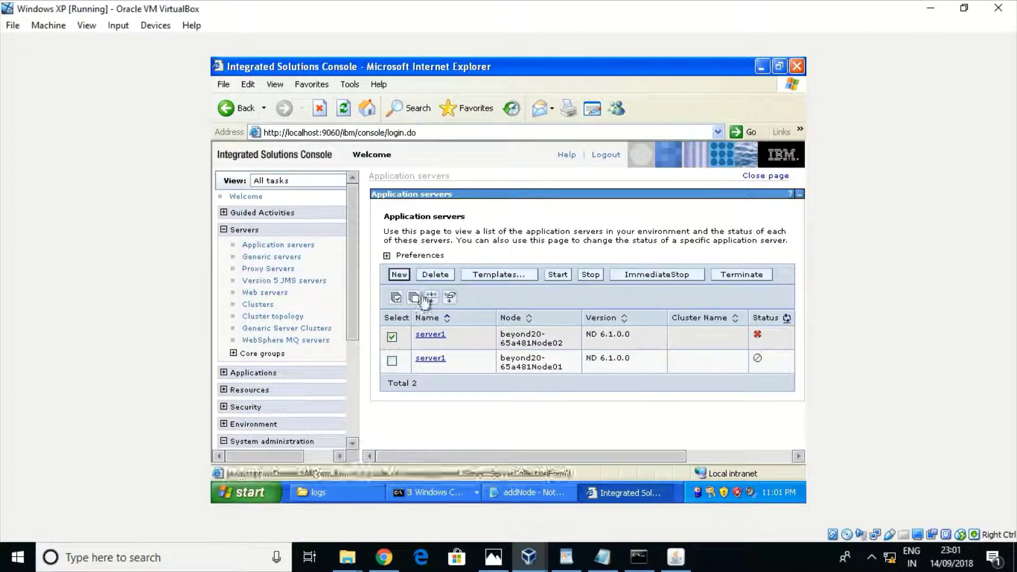
pyautogui.click(558, 274)
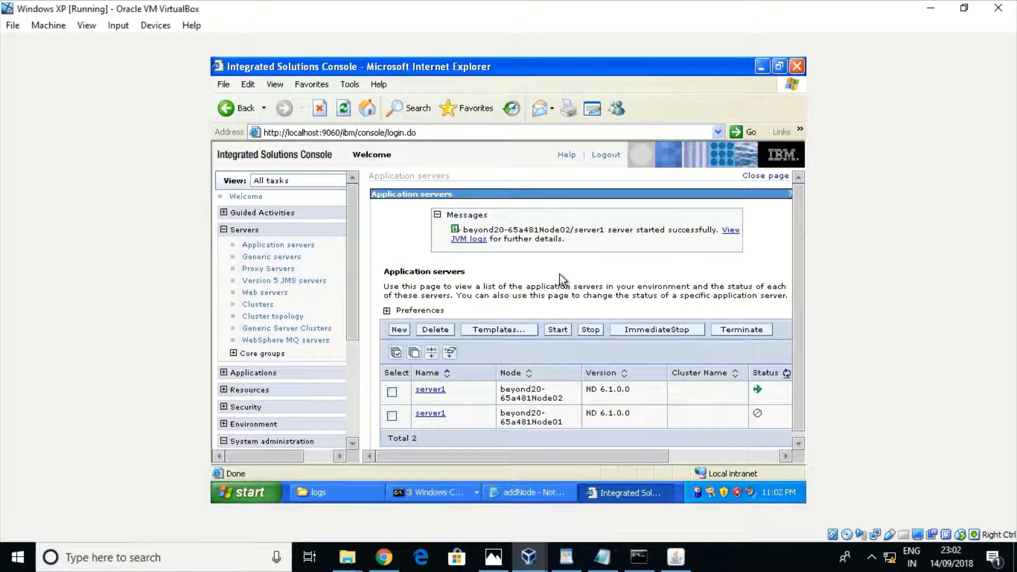
pyautogui.click(787, 373)
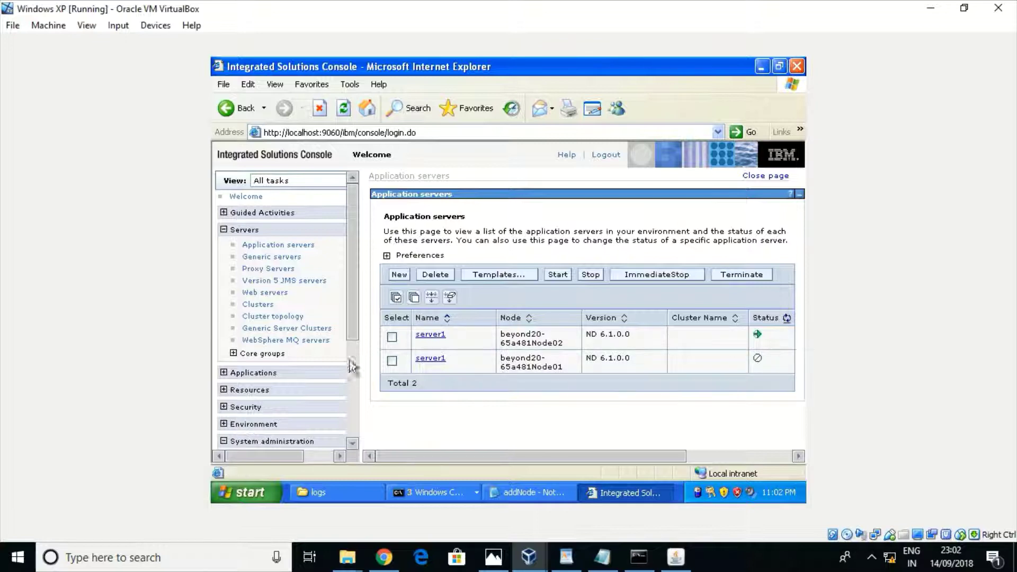
# - Reopen the node agents list to recheck the status of both node agents
pyautogui.moveTo(353, 289); pyautogui.dragTo(367, 377)
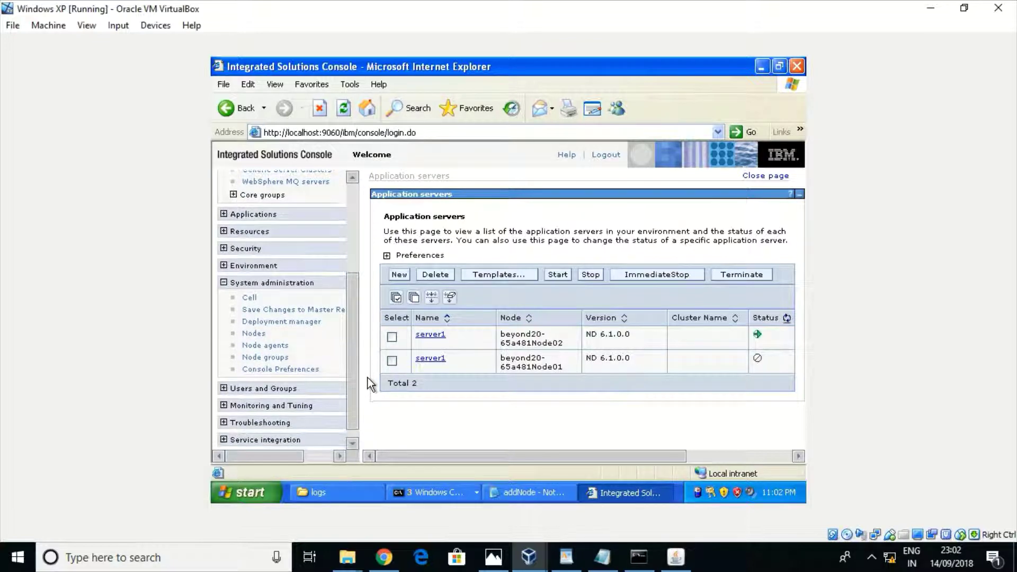
pyautogui.click(273, 345)
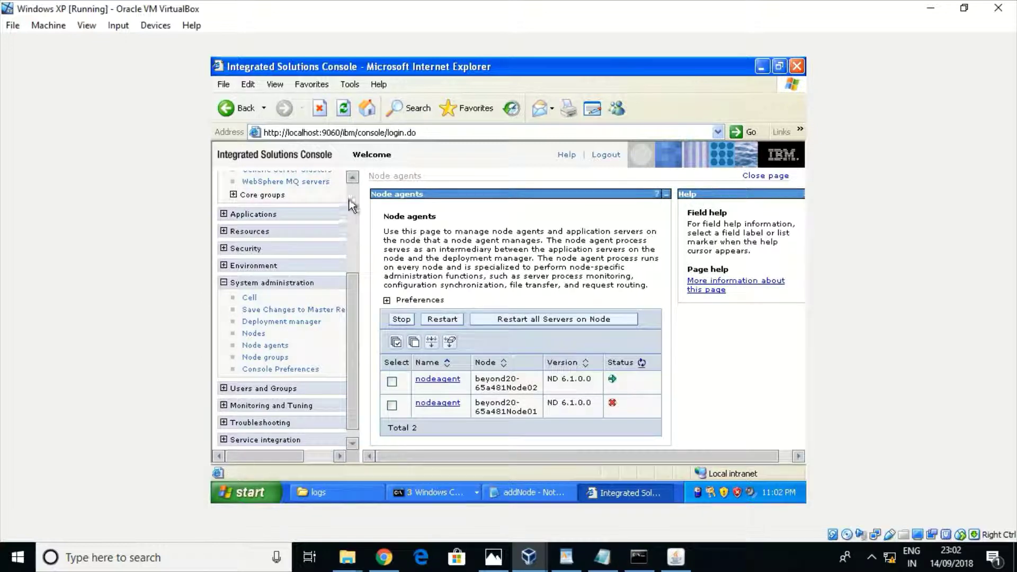
pyautogui.click(349, 204)
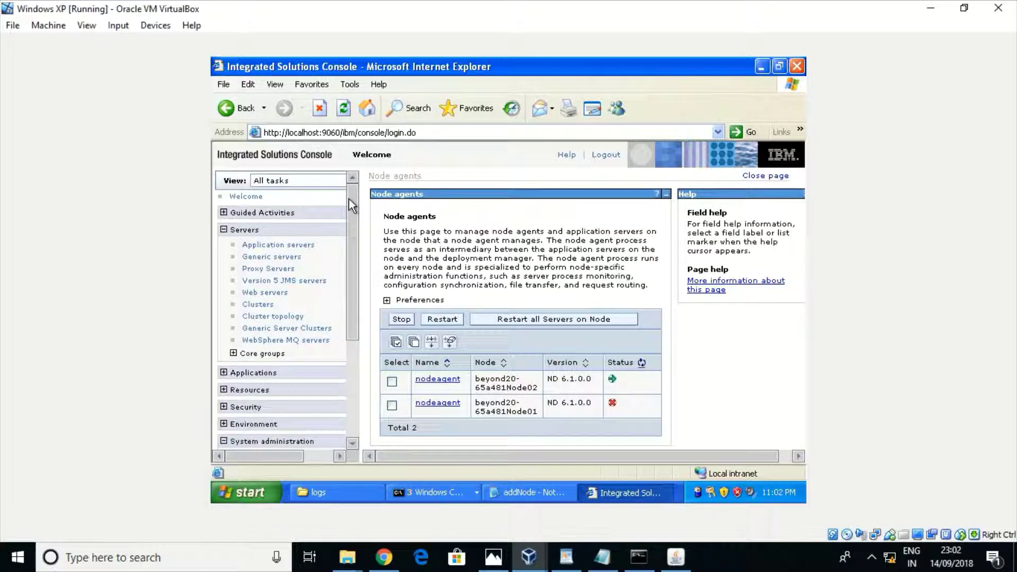
# - Check the server statuses in the application servers list and the node agent statuses under System administration
pyautogui.click(278, 246)
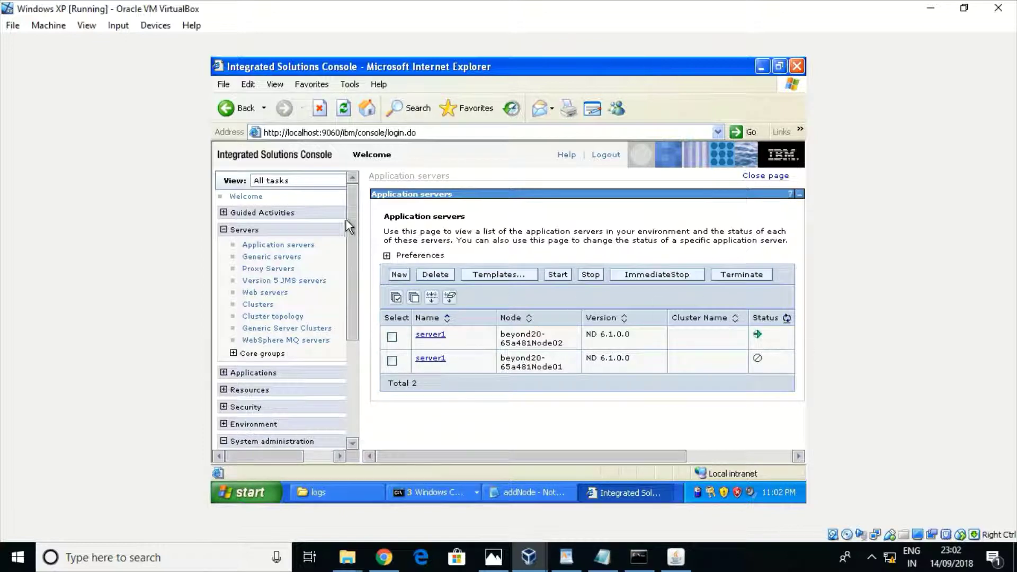
pyautogui.moveTo(354, 221); pyautogui.dragTo(355, 322)
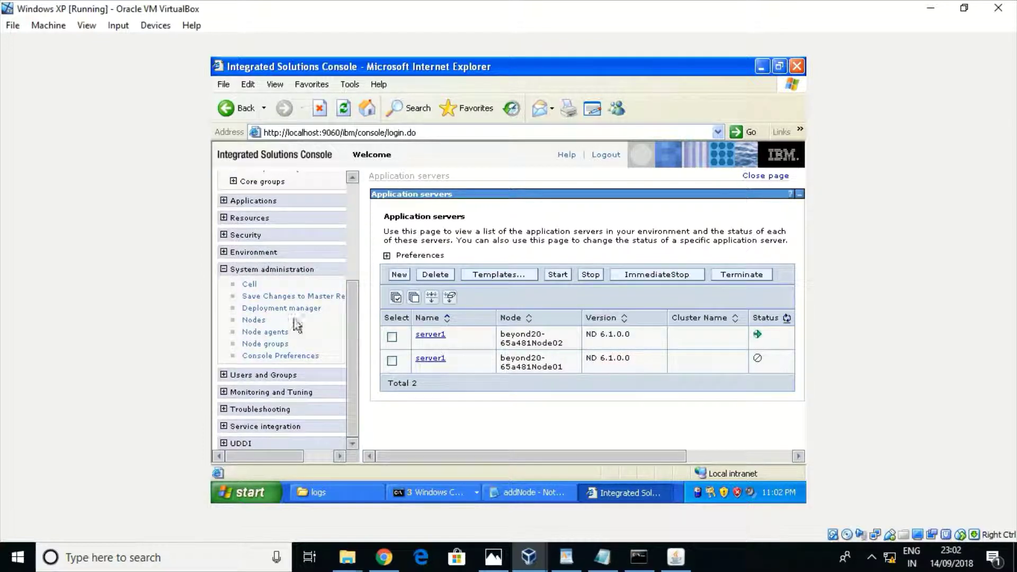
pyautogui.click(269, 335)
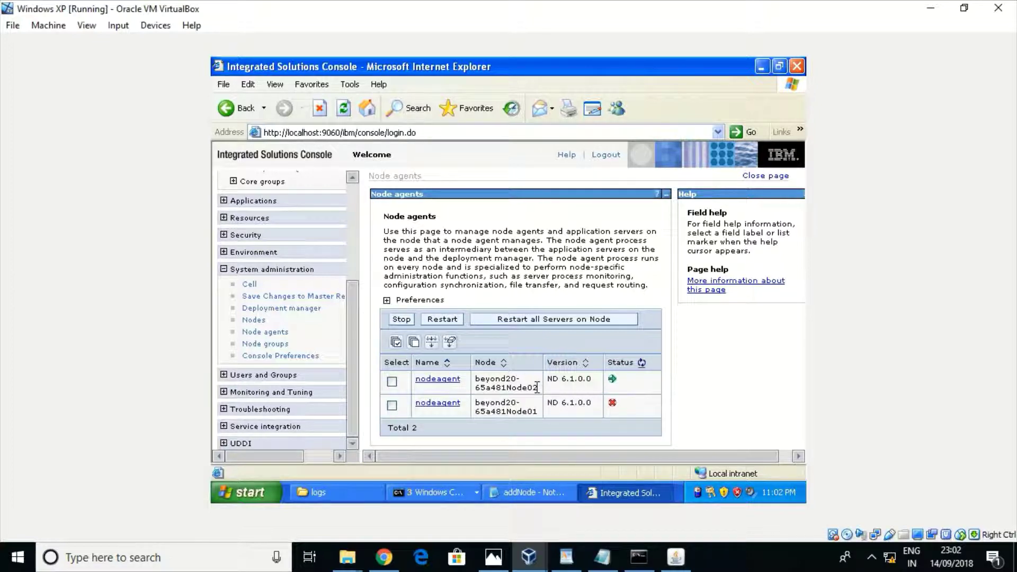
# - Stop the node agent by running stopNode.bat at the AppSrv02 bin prompt and dismiss the java.exe error message
pyautogui.click(426, 492)
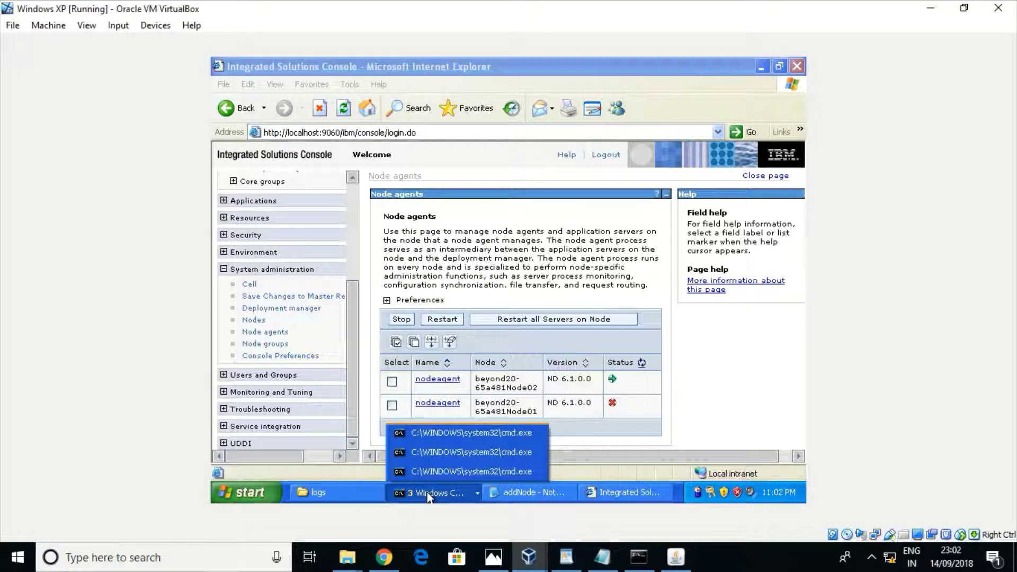
pyautogui.click(447, 453)
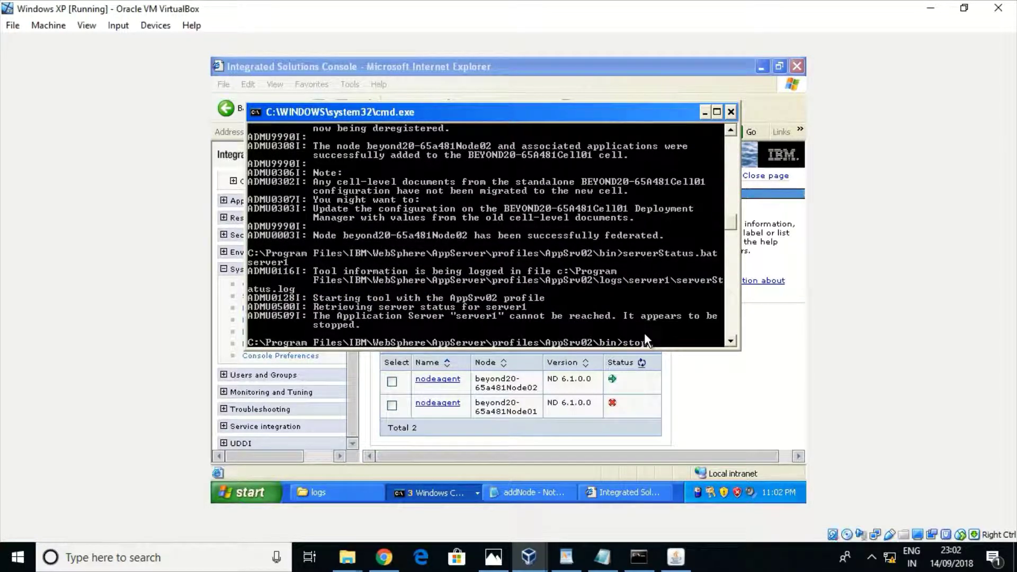
pyautogui.write('stopNode.bat')
pyautogui.press('Return')
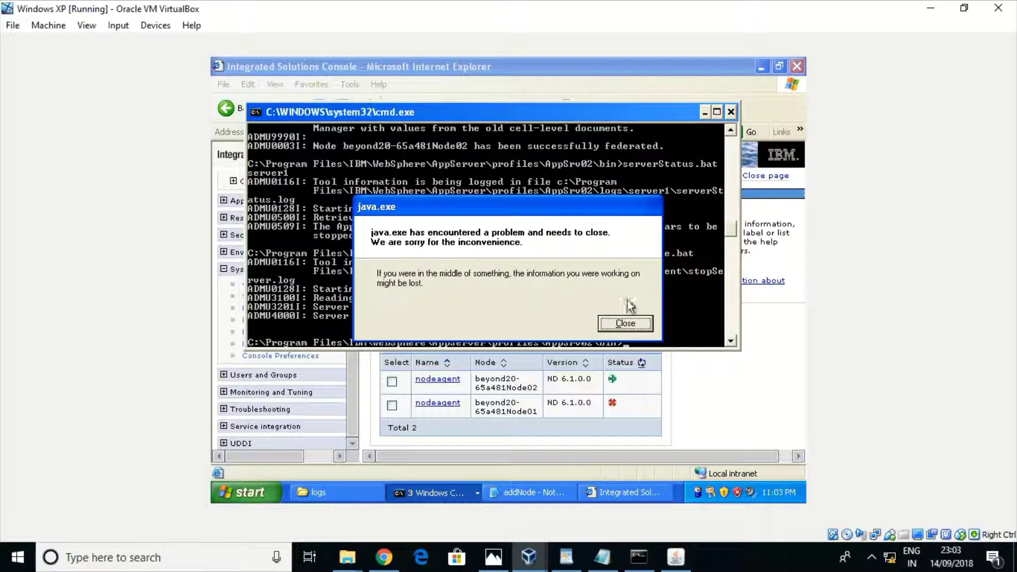
pyautogui.click(623, 323)
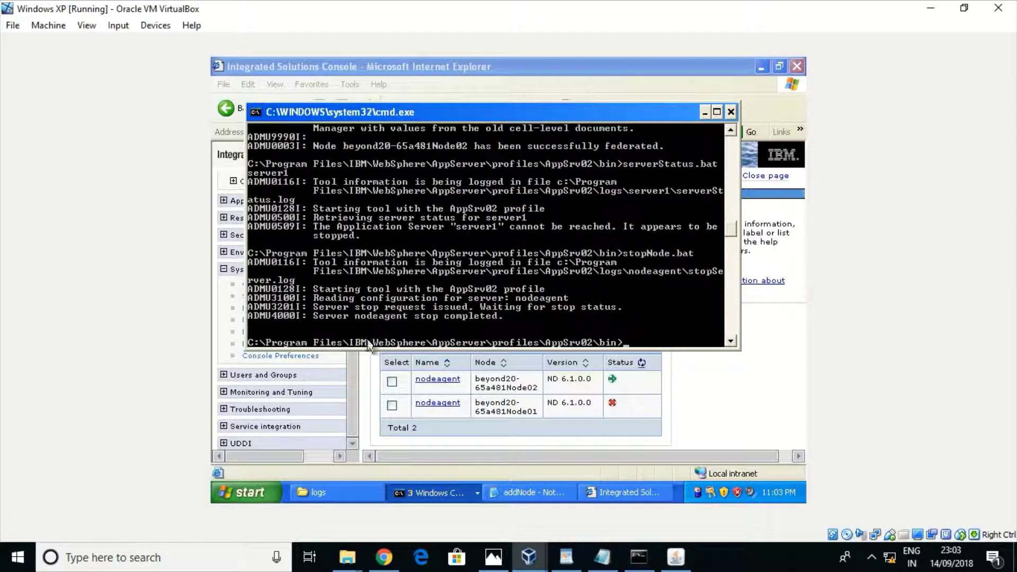
# - Return to the console, refresh the node agents' status and recheck server1 on beyond20-65a481Node02 in the application servers list
pyautogui.click(710, 402)
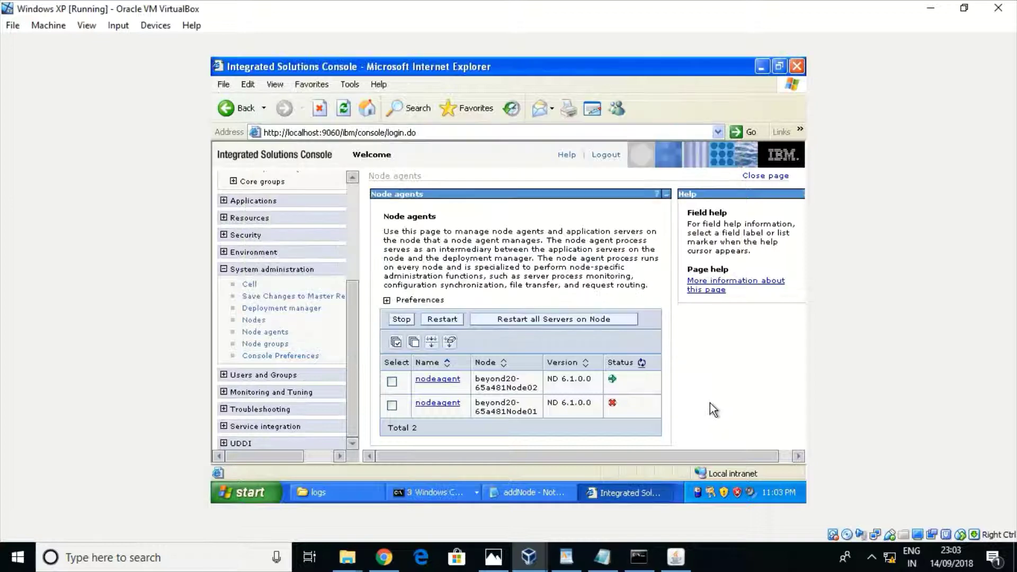
pyautogui.click(641, 362)
pyautogui.scroll(3, 355, 190)
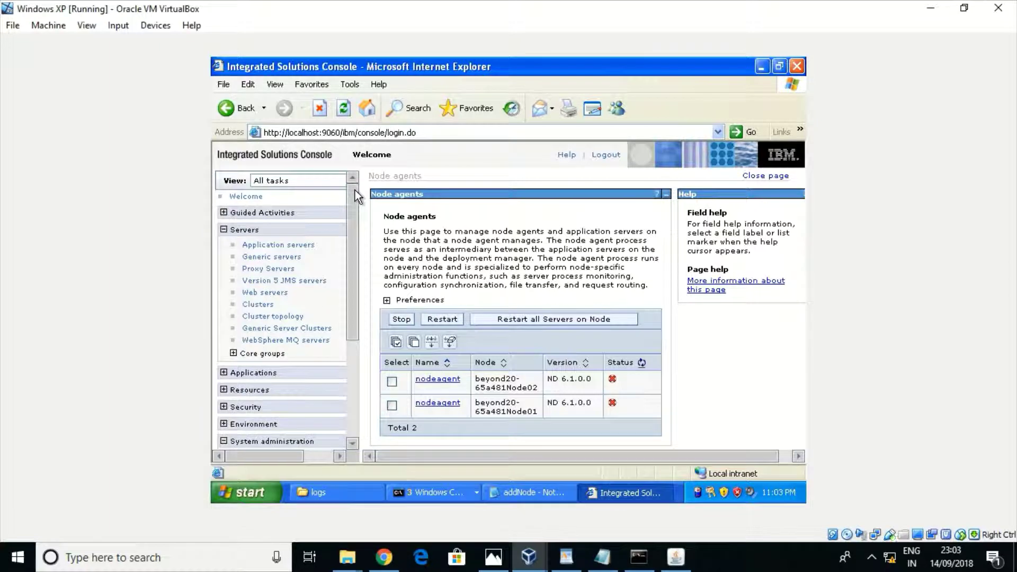
pyautogui.click(286, 245)
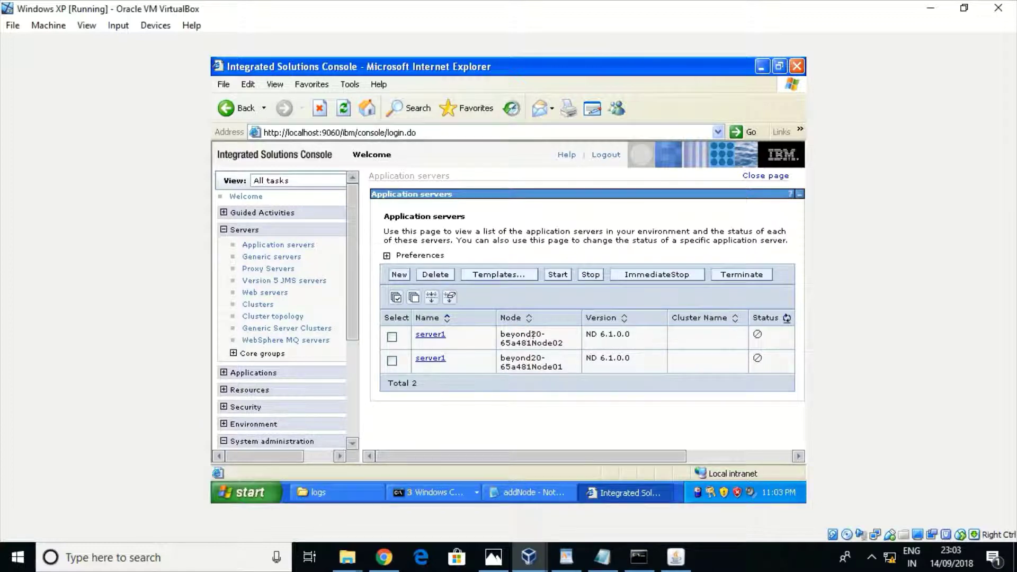
pyautogui.moveTo(567, 345); pyautogui.dragTo(501, 333)
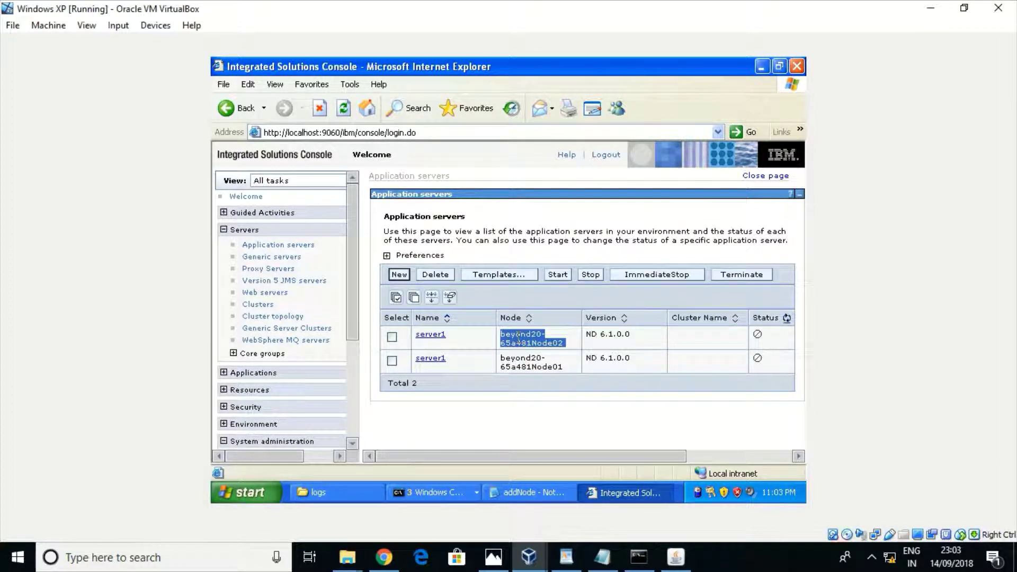
pyautogui.click(787, 321)
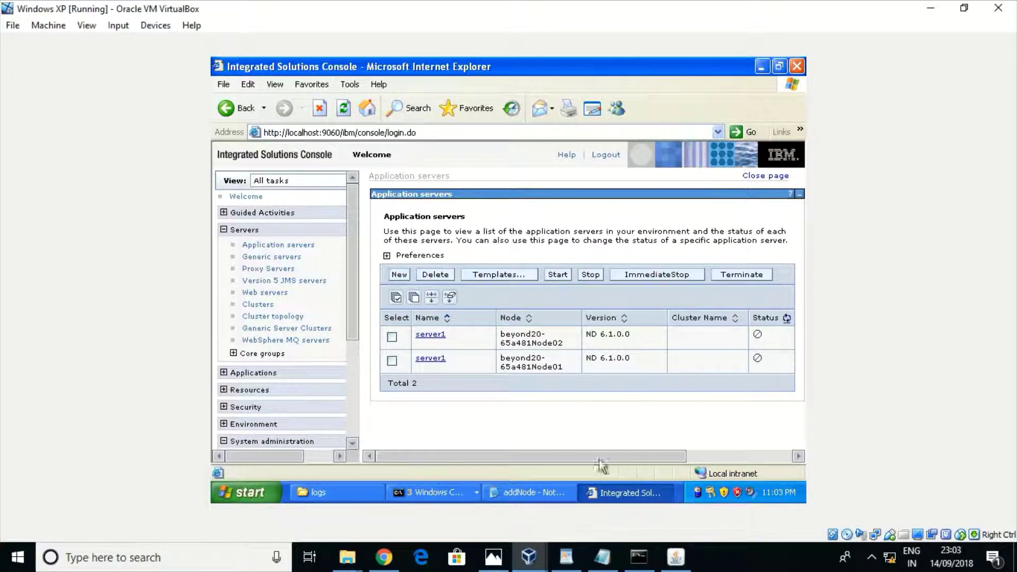
# - Run startNode.bat at the AppSrv02 bin prompt and try to start the application server with startServer.bat server1
pyautogui.click(431, 490)
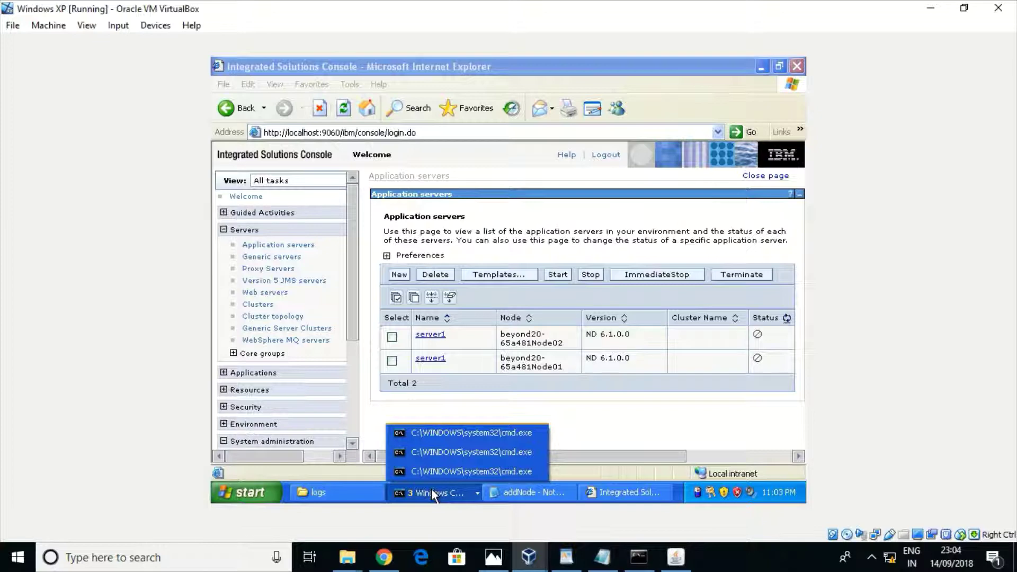
pyautogui.click(456, 453)
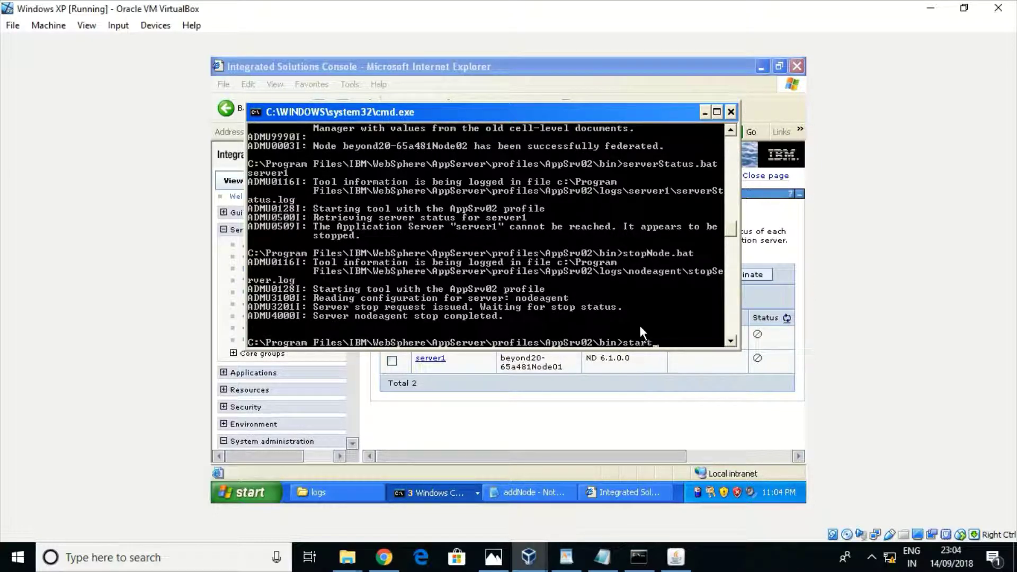
pyautogui.write('de.bat')
pyautogui.press('Return')
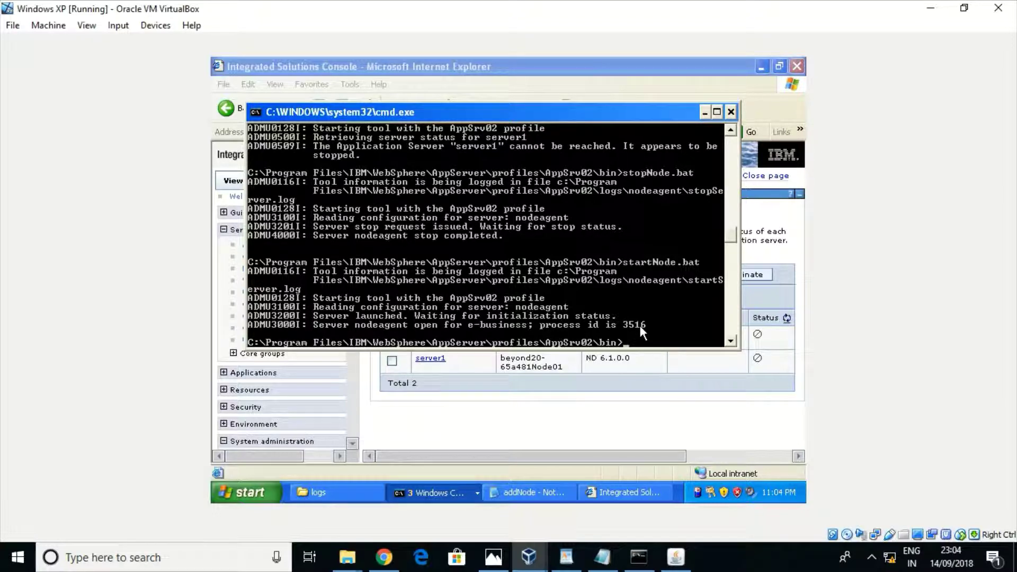
pyautogui.write('startServer.bat server1')
pyautogui.press('Return')
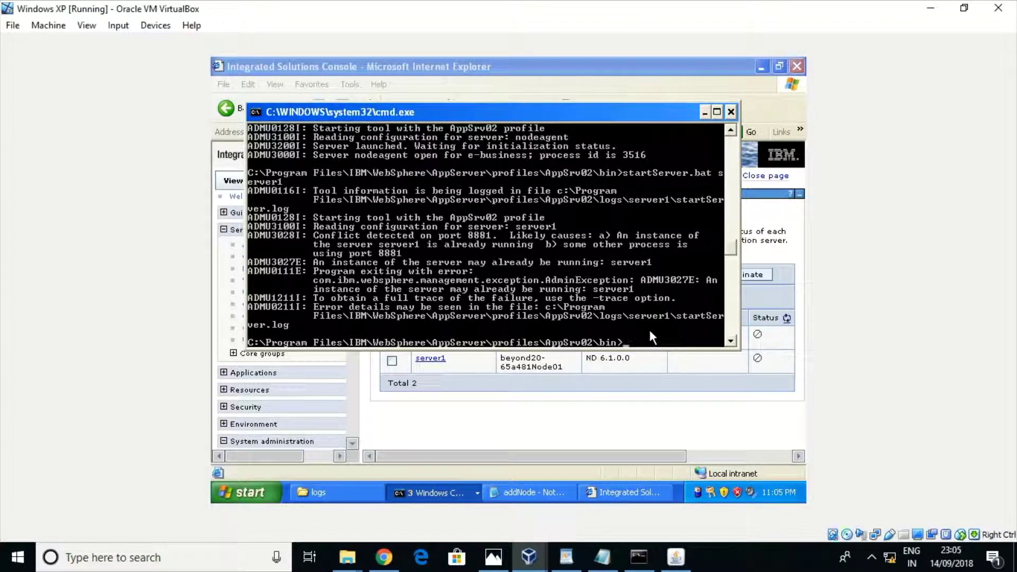
# - Go back to the console and review the node agents list and the application servers list for the current statuses
pyautogui.click(554, 441)
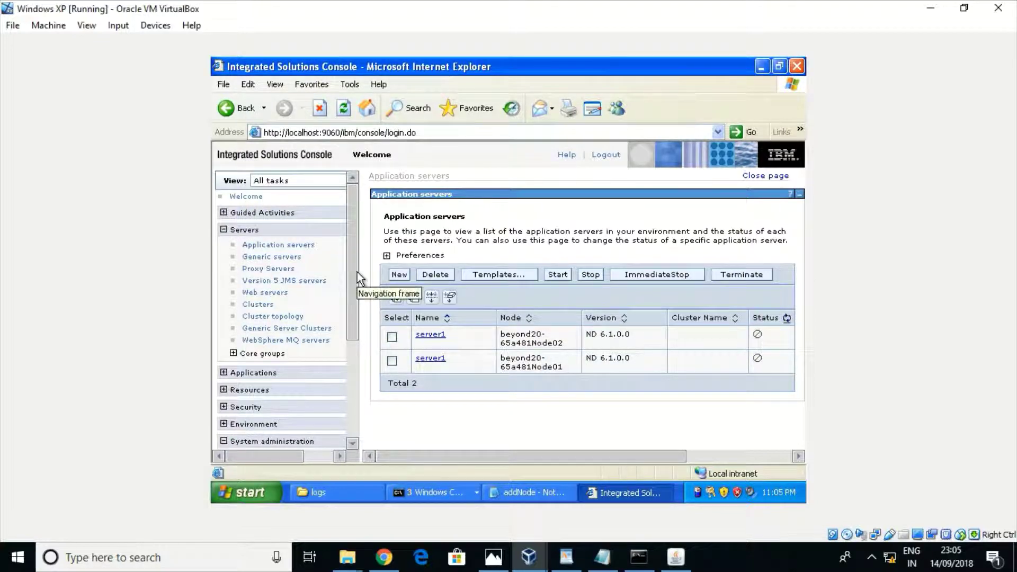
pyautogui.moveTo(356, 272); pyautogui.dragTo(358, 315)
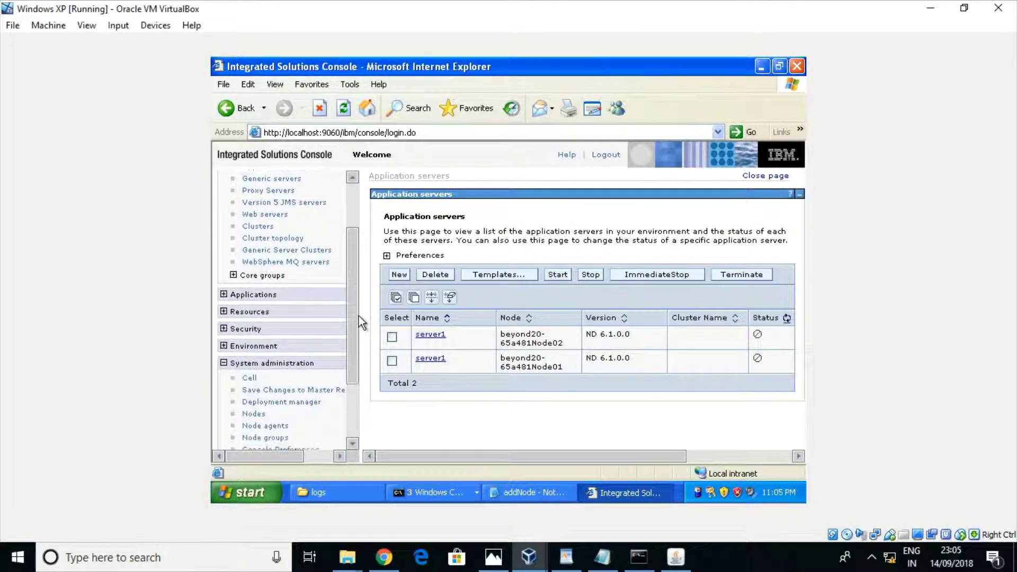
pyautogui.click(270, 427)
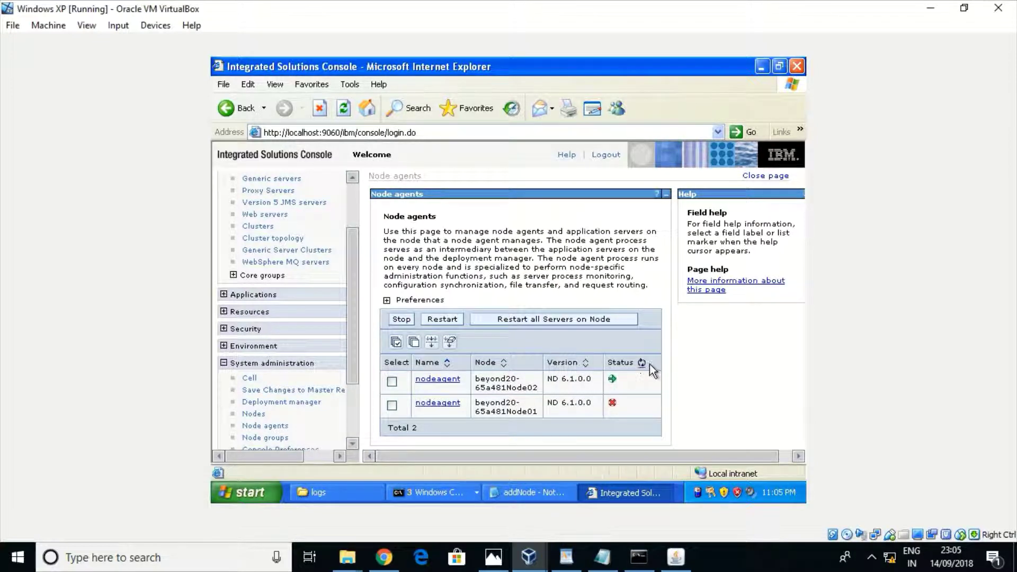
pyautogui.click(352, 196)
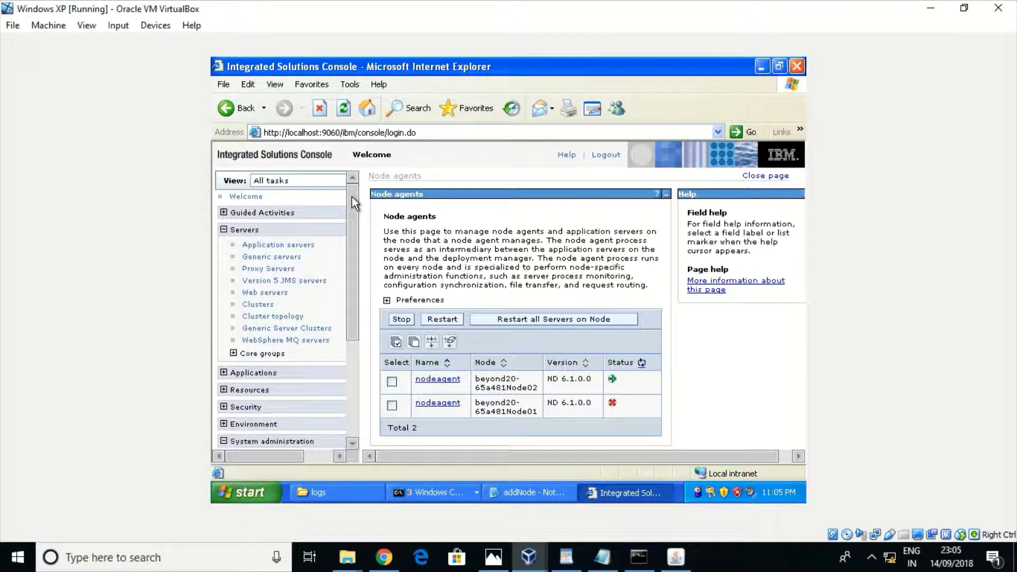
pyautogui.click(265, 248)
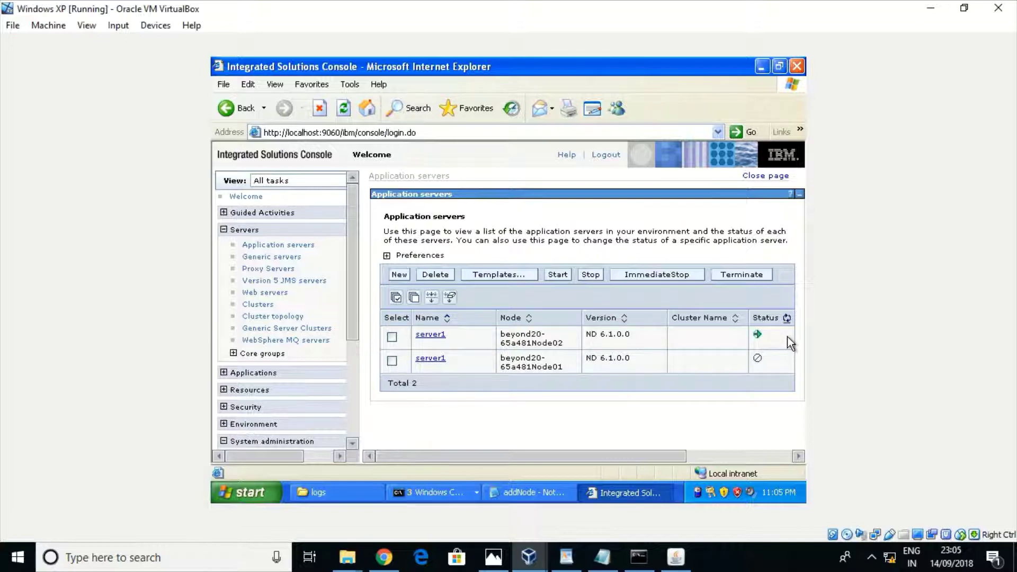
pyautogui.click(318, 497)
pyautogui.click(317, 497)
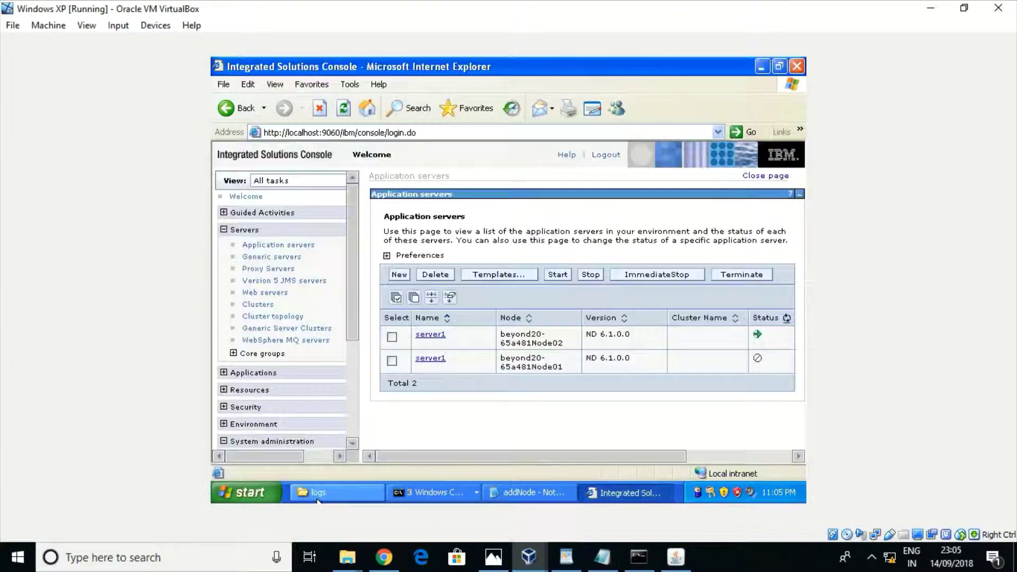
pyautogui.click(223, 86)
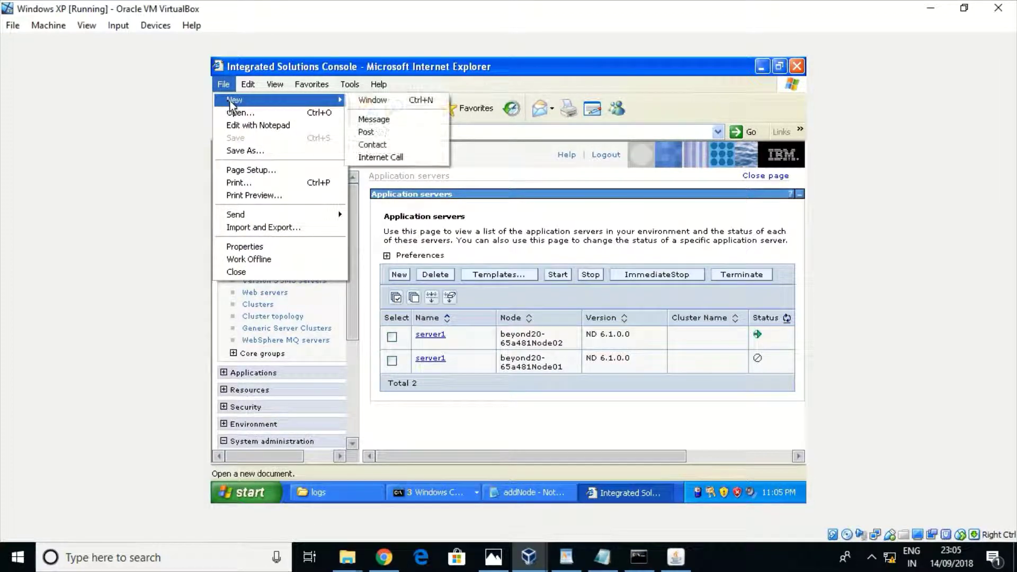
pyautogui.moveTo(304, 86)
pyautogui.moveTo(223, 85)
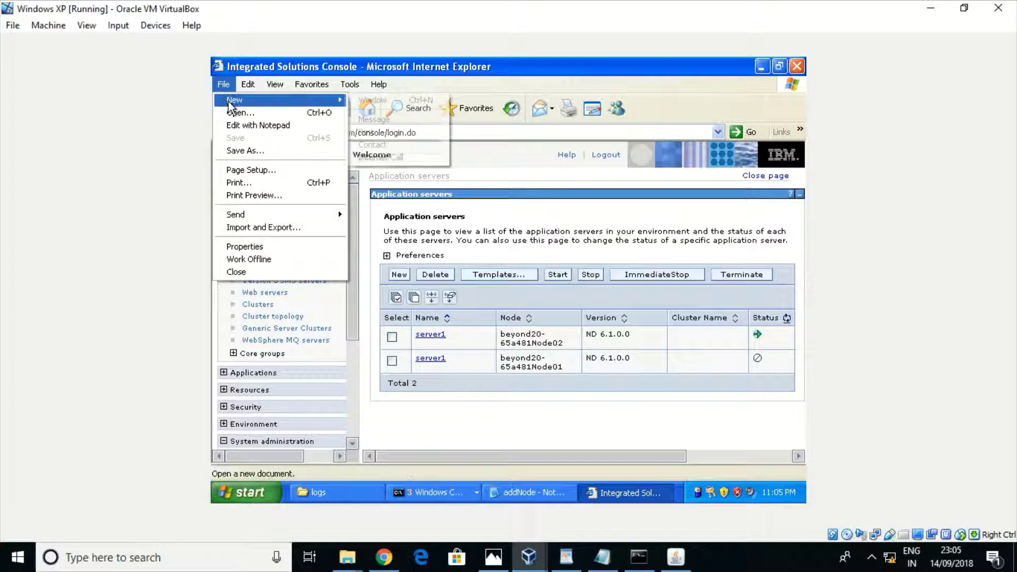
pyautogui.click(367, 103)
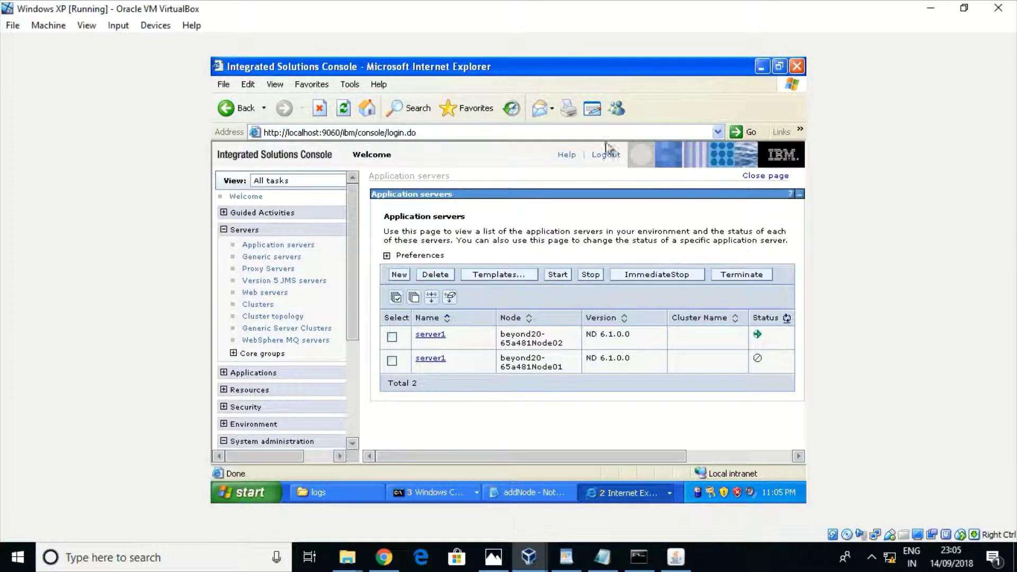
pyautogui.click(440, 132)
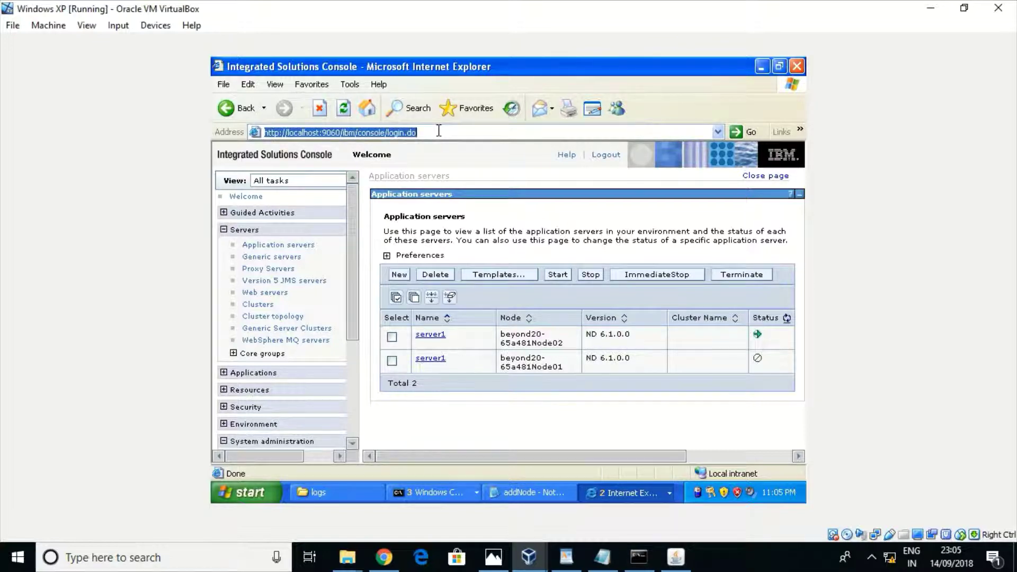
pyautogui.write('http://local')
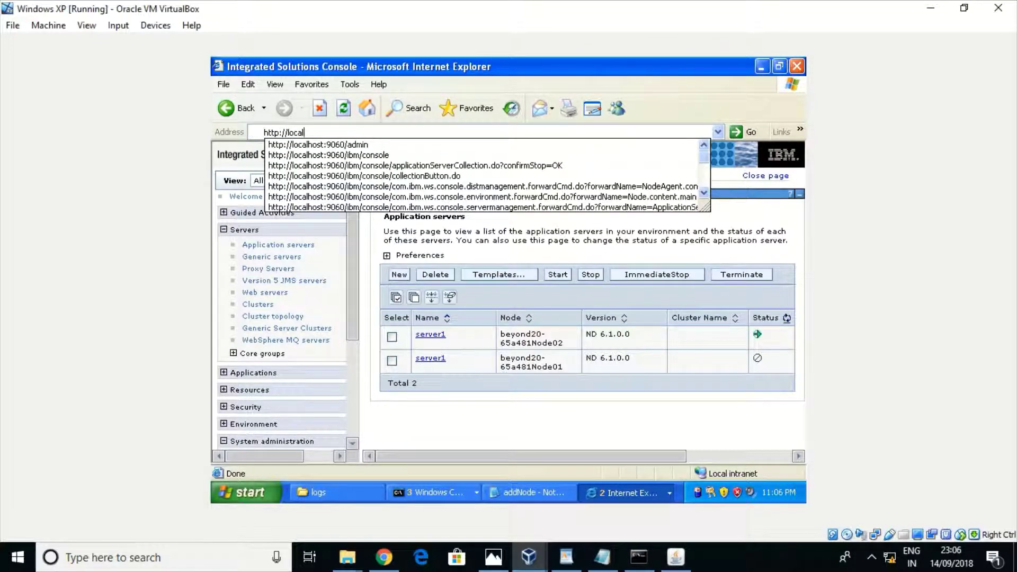
pyautogui.press('Down')
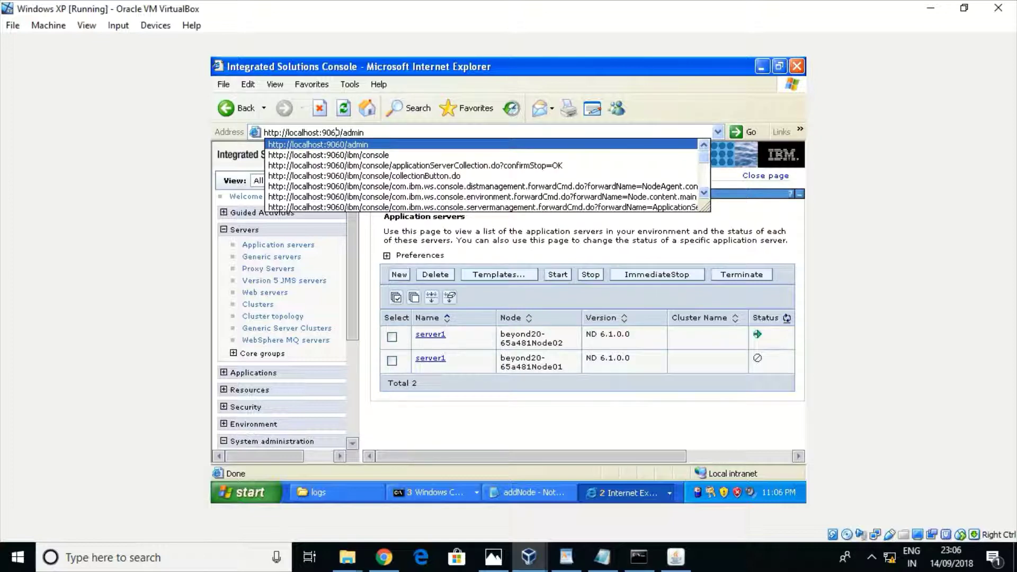
pyautogui.press('Return')
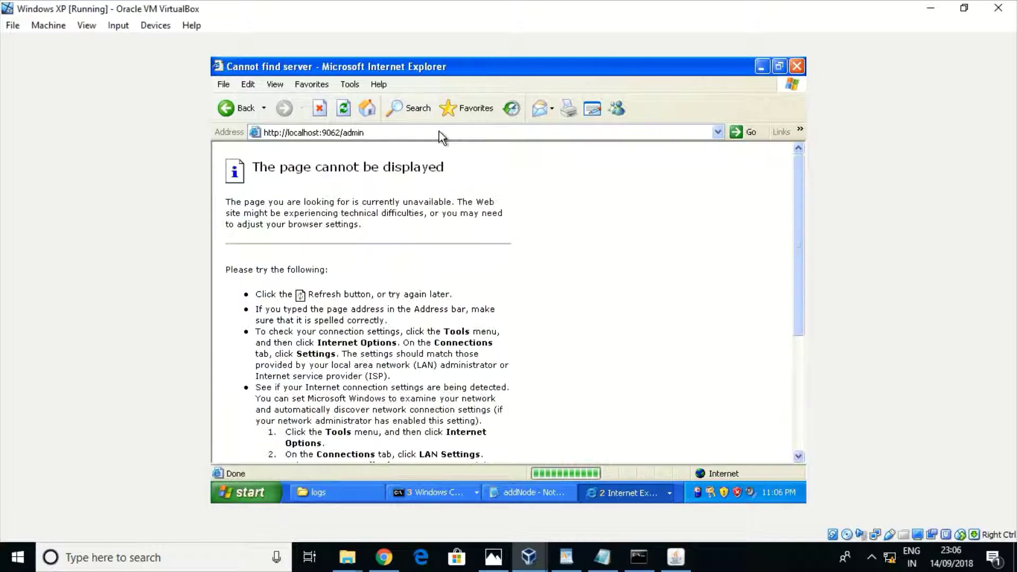
pyautogui.moveTo(395, 342); pyautogui.dragTo(261, 166)
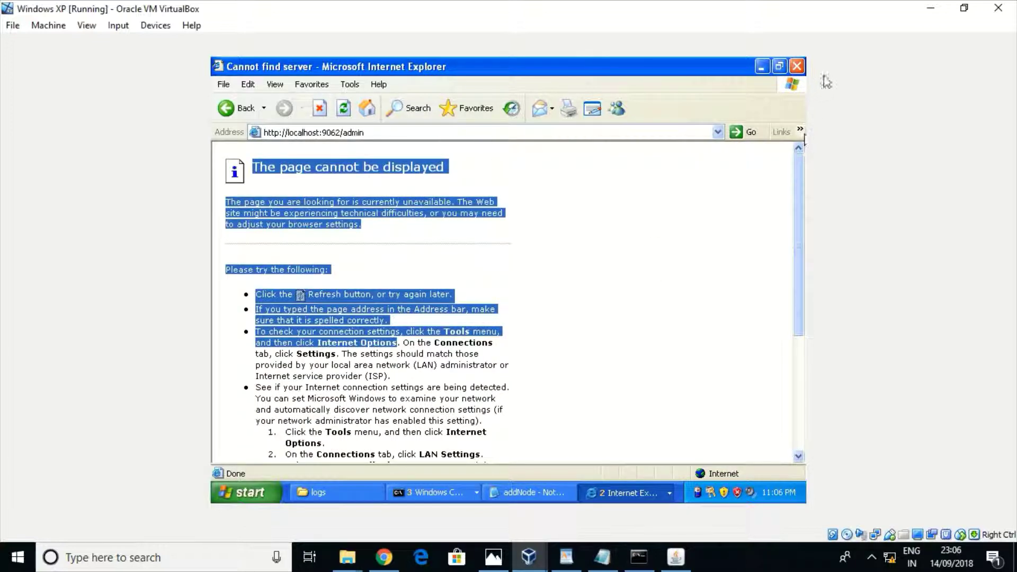
pyautogui.click(797, 69)
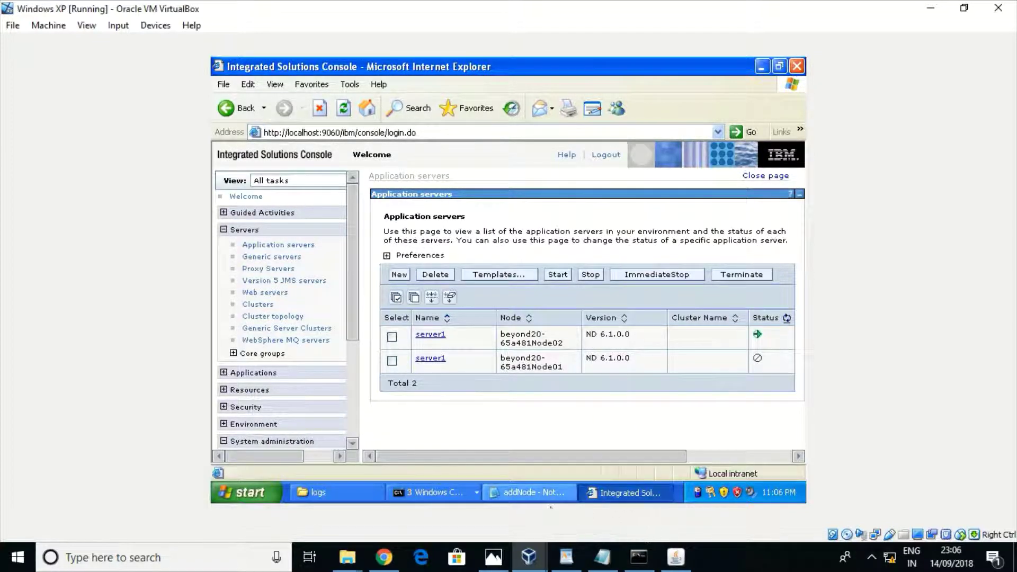
# - Switch to the Federation Node.rtf notes in WordPad and review them, highlighting the addNode command syntax
pyautogui.click(566, 557)
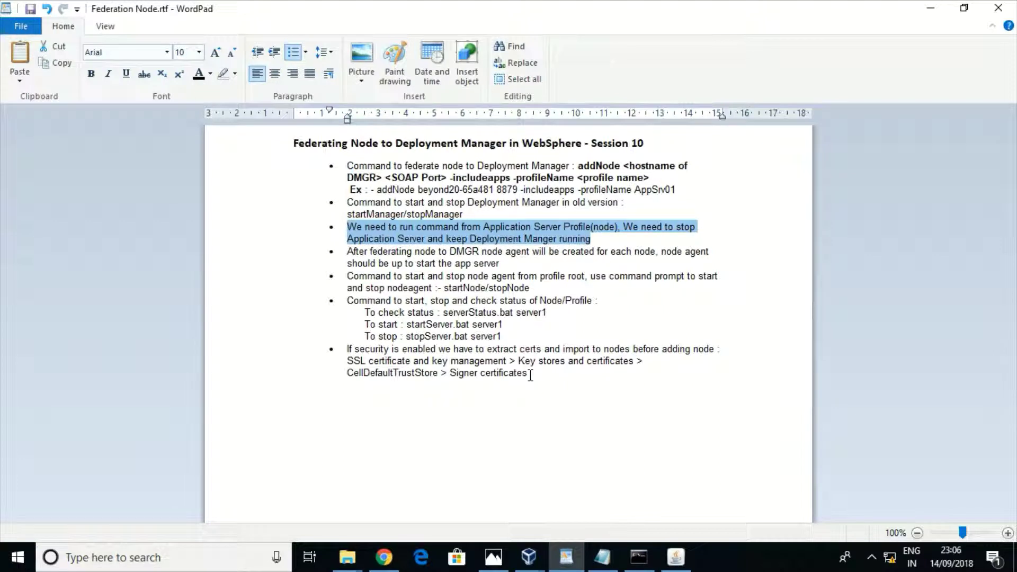
pyautogui.moveTo(530, 375); pyautogui.dragTo(319, 148)
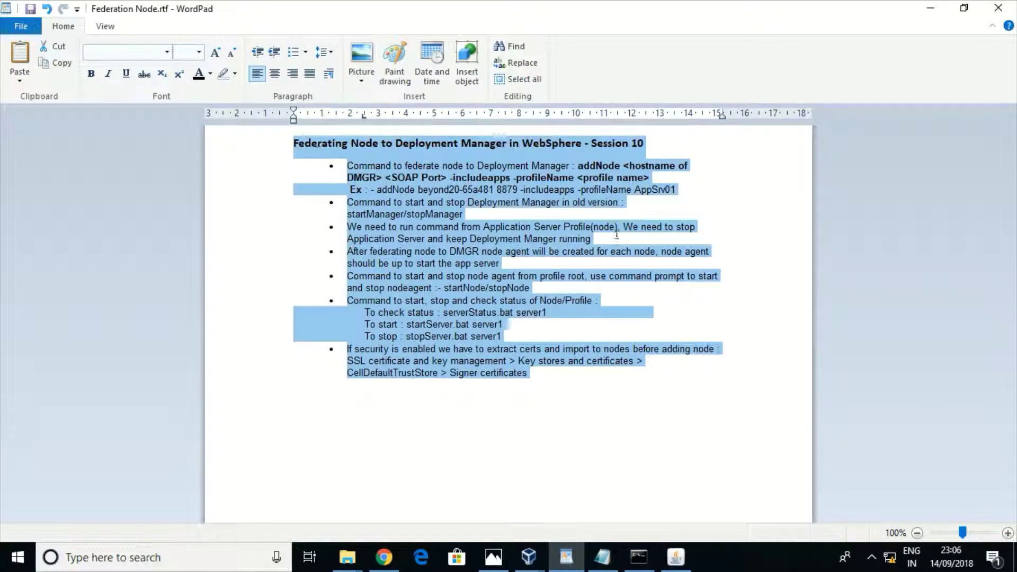
pyautogui.click(538, 382)
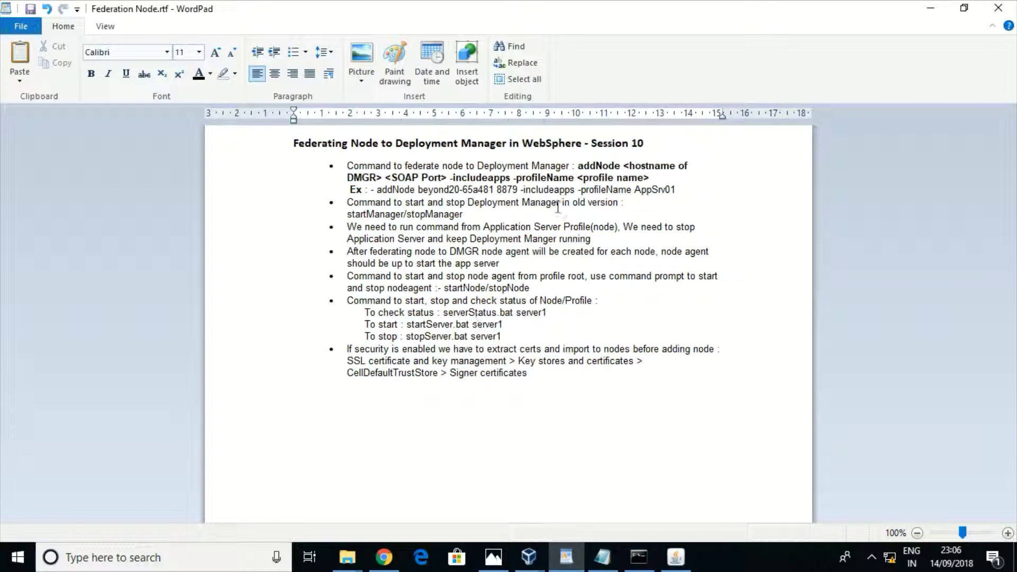
pyautogui.moveTo(652, 178); pyautogui.dragTo(581, 165)
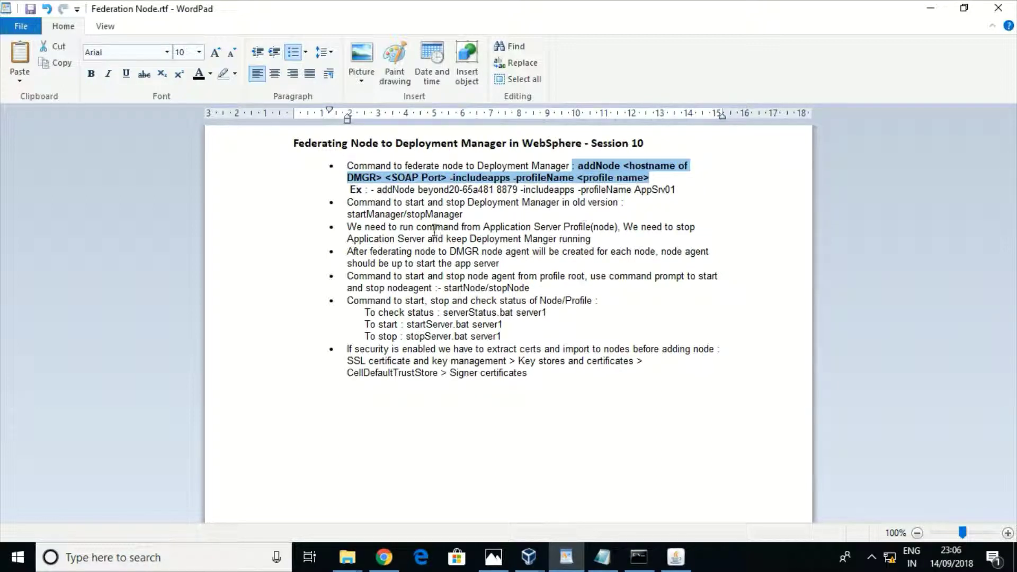
# - Review the notes by highlighting the startManager/stopManager commands, the prerequisites for running the federation command and the node agent remark in turn
pyautogui.moveTo(467, 214); pyautogui.dragTo(345, 216)
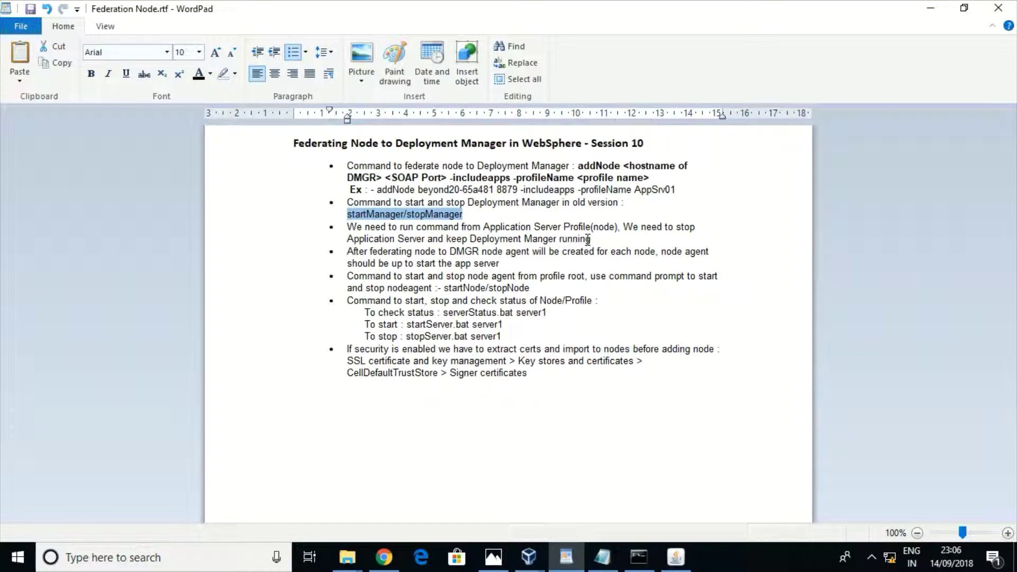
pyautogui.moveTo(591, 239); pyautogui.dragTo(359, 237)
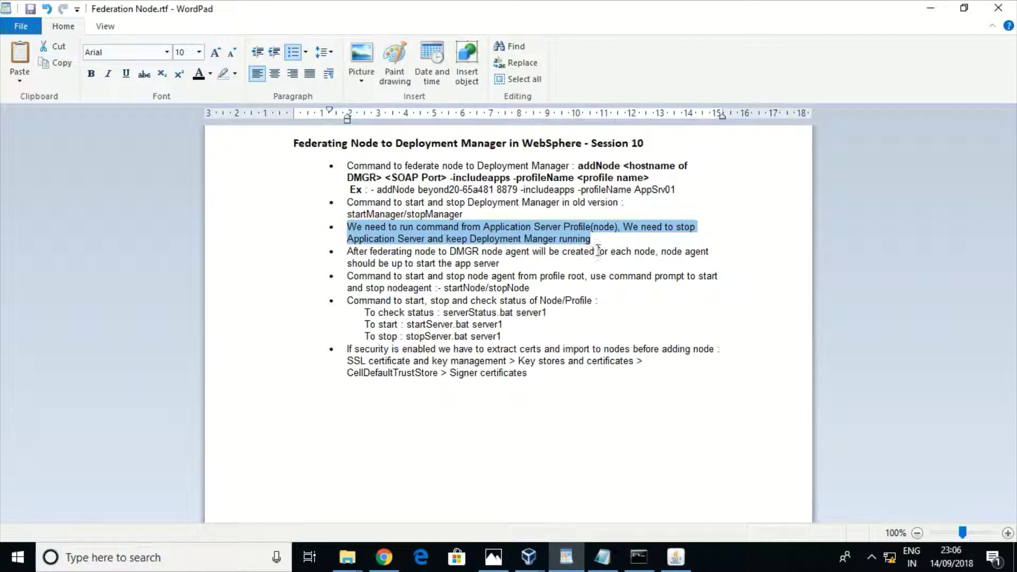
pyautogui.click(498, 262)
pyautogui.doubleClick(487, 263)
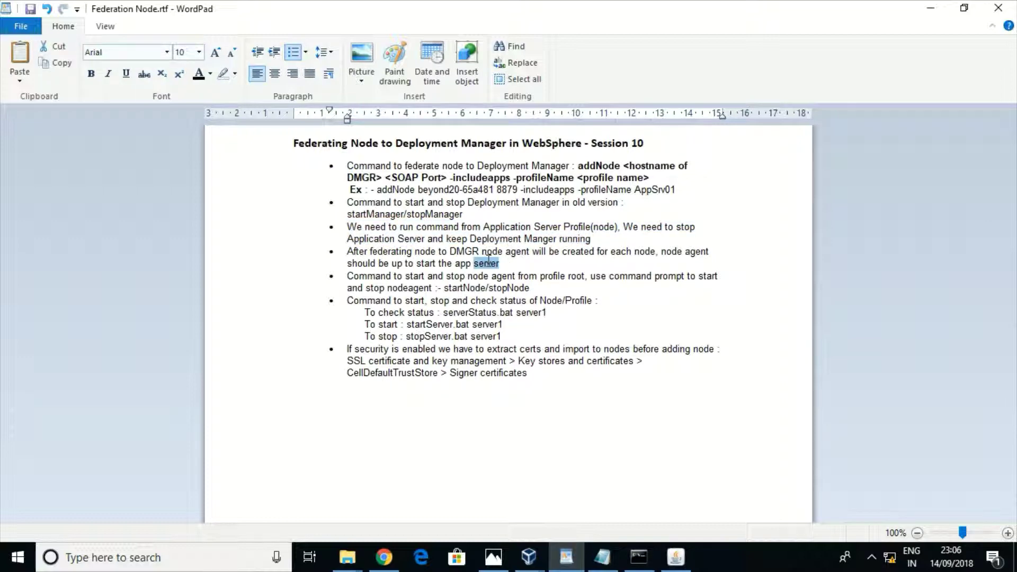
pyautogui.moveTo(487, 261); pyautogui.dragTo(358, 261)
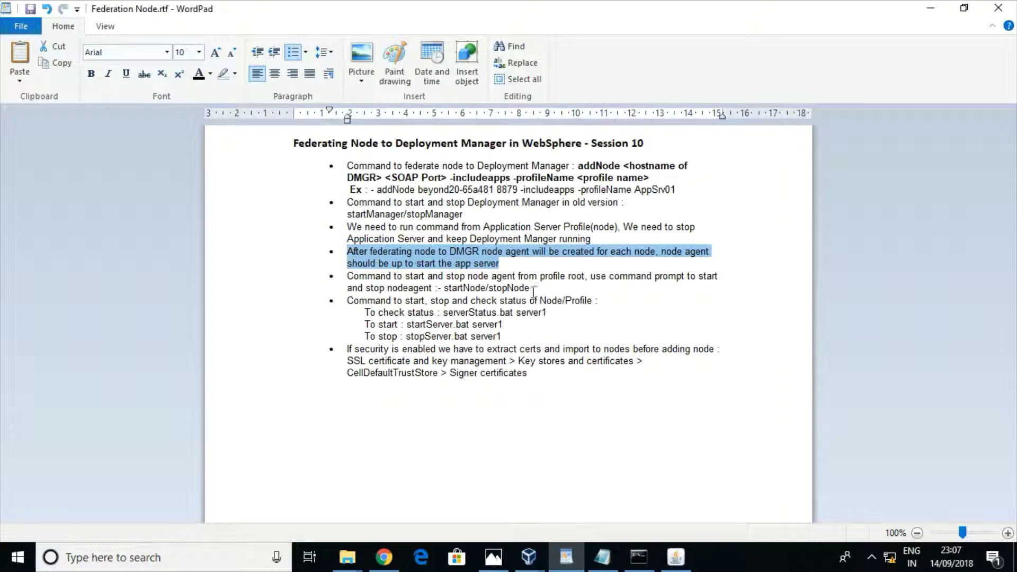
# - Highlight the startNode/stopNode commands and the server1 status, start and stop commands in turn, then clear the selection
pyautogui.doubleClick(516, 290)
pyautogui.moveTo(511, 290); pyautogui.dragTo(456, 291)
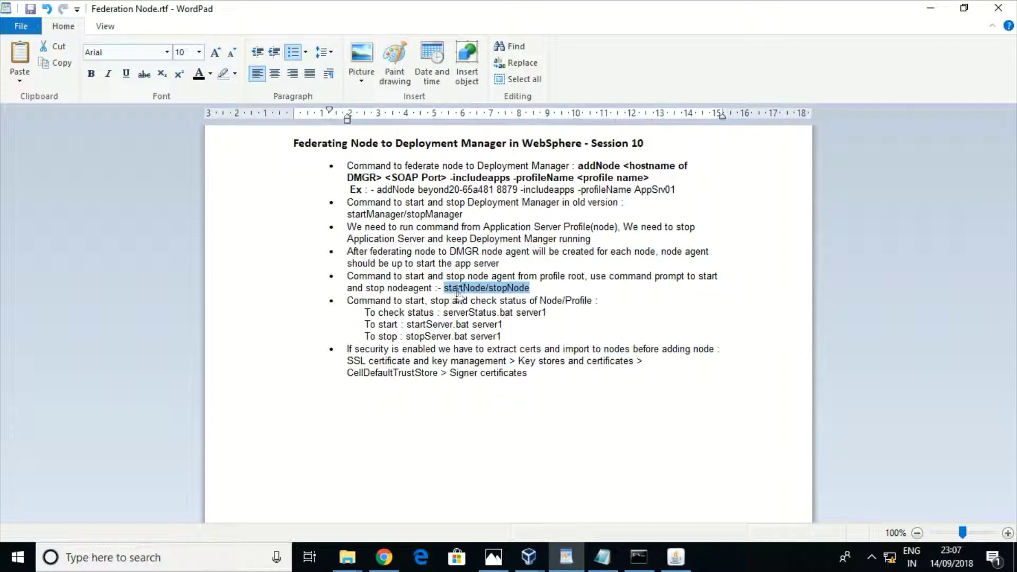
pyautogui.moveTo(511, 339); pyautogui.dragTo(361, 312)
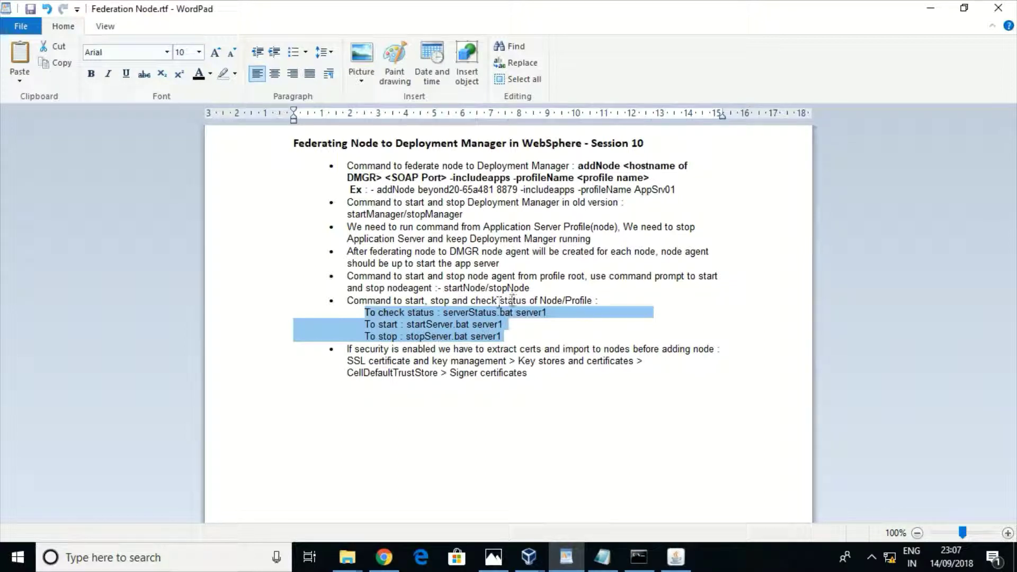
pyautogui.click(510, 328)
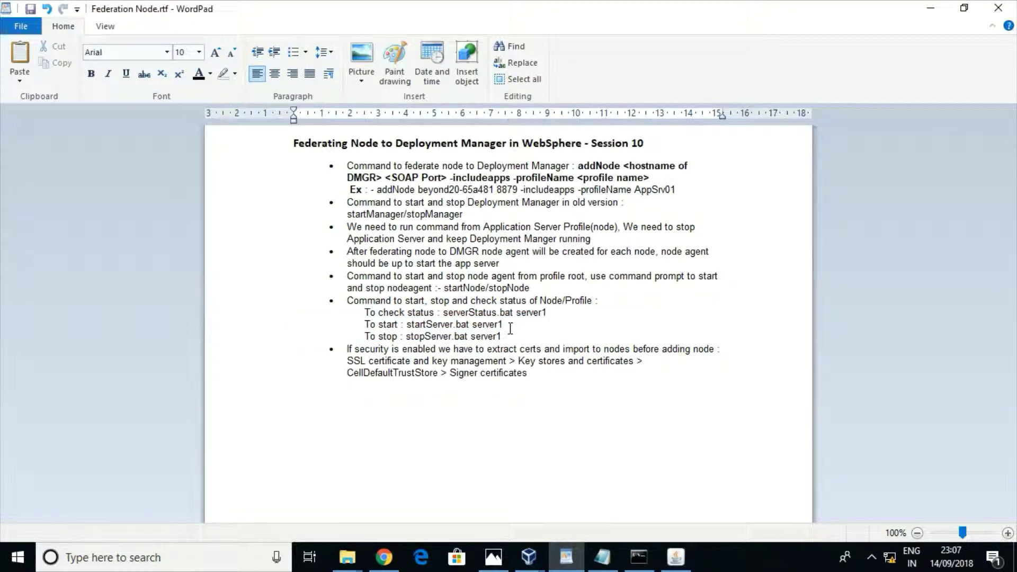